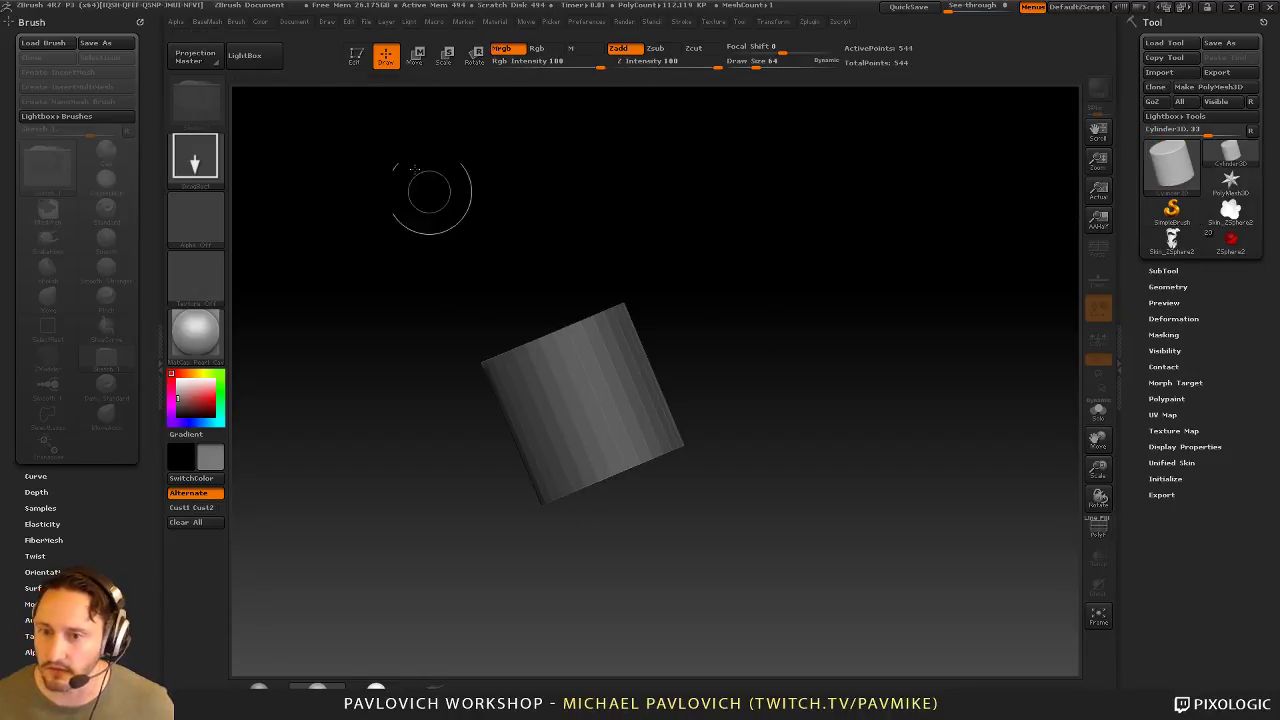
Step: Put the drawn cylinder into edit mode, frame it, and set the main colour to white
key(t)
drag(597, 177, 837, 289)
key(f)
click(263, 684)
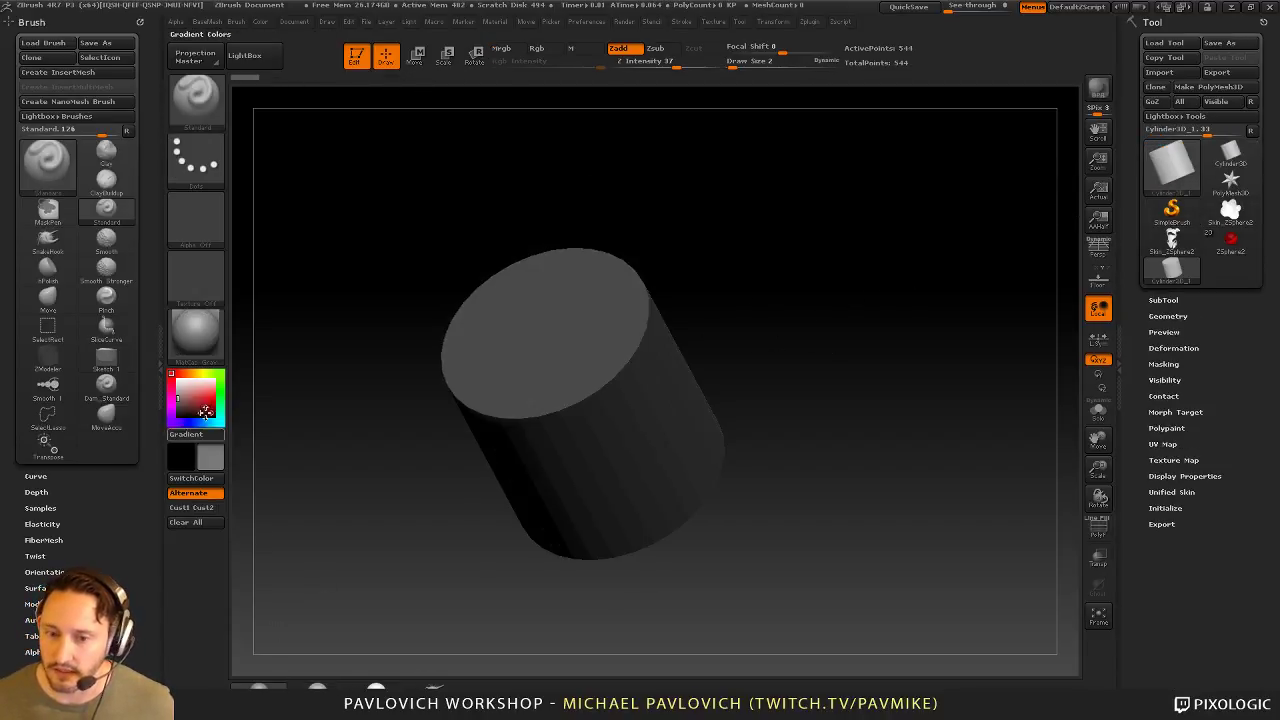
click(178, 381)
alt+drag(776, 228, 827, 283)
key(1)
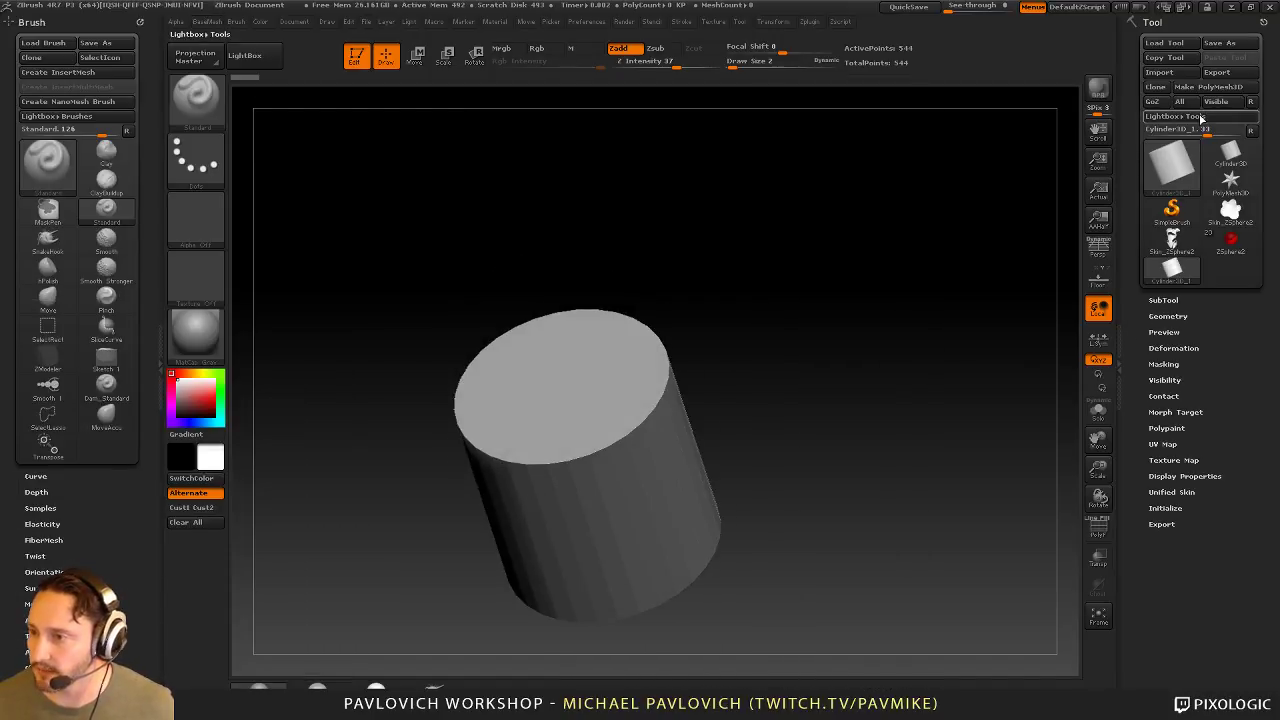
Step: Convert the cylinder to a PolyMesh3D and enlarge the brush draw size to 89
click(1208, 88)
mouse_move(960, 230)
mouse_down()
mouse_move(890, 278)
mouse_move(892, 262)
mouse_up()
key(s)
click(894, 288)
text(50)
key(Return)
key(s)
drag(836, 302, 847, 302)
drag(753, 292, 861, 321)
Step: Crease the cylinder's hard edges, and apply dynamic subdivision as real subdivision levels
key(2)
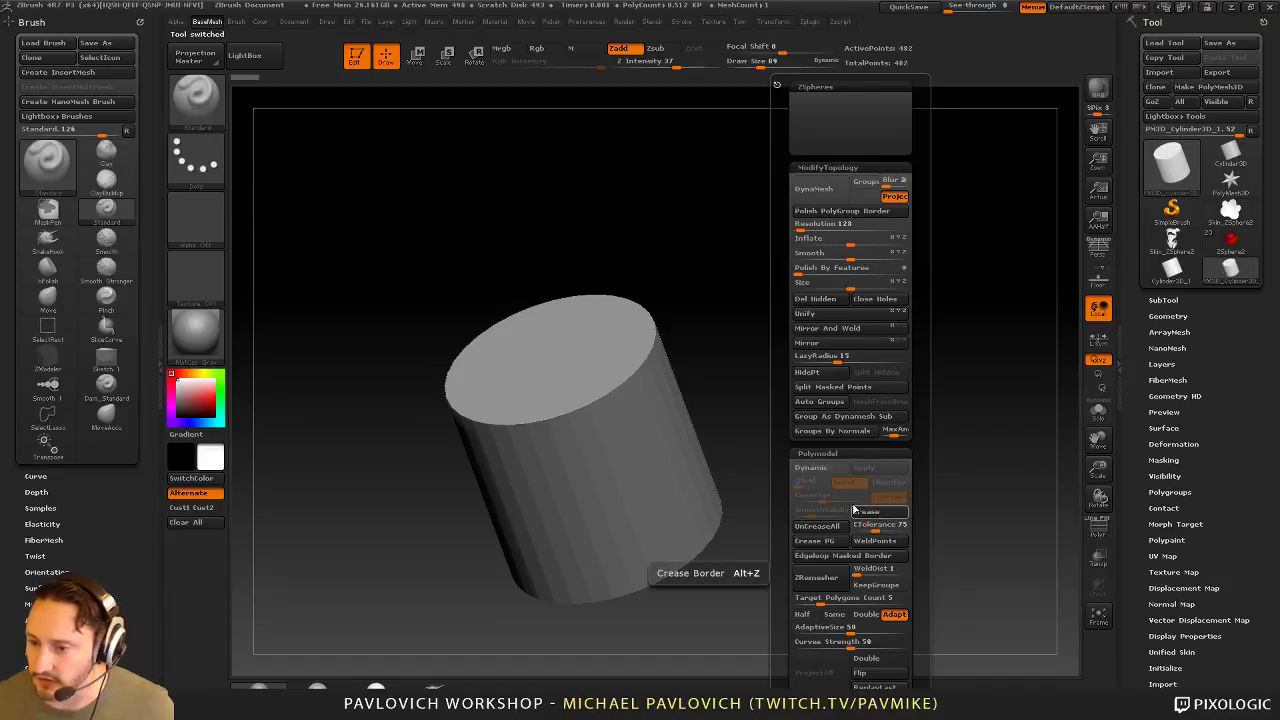
click(810, 467)
drag(856, 364, 657, 414)
key(g)
click(822, 472)
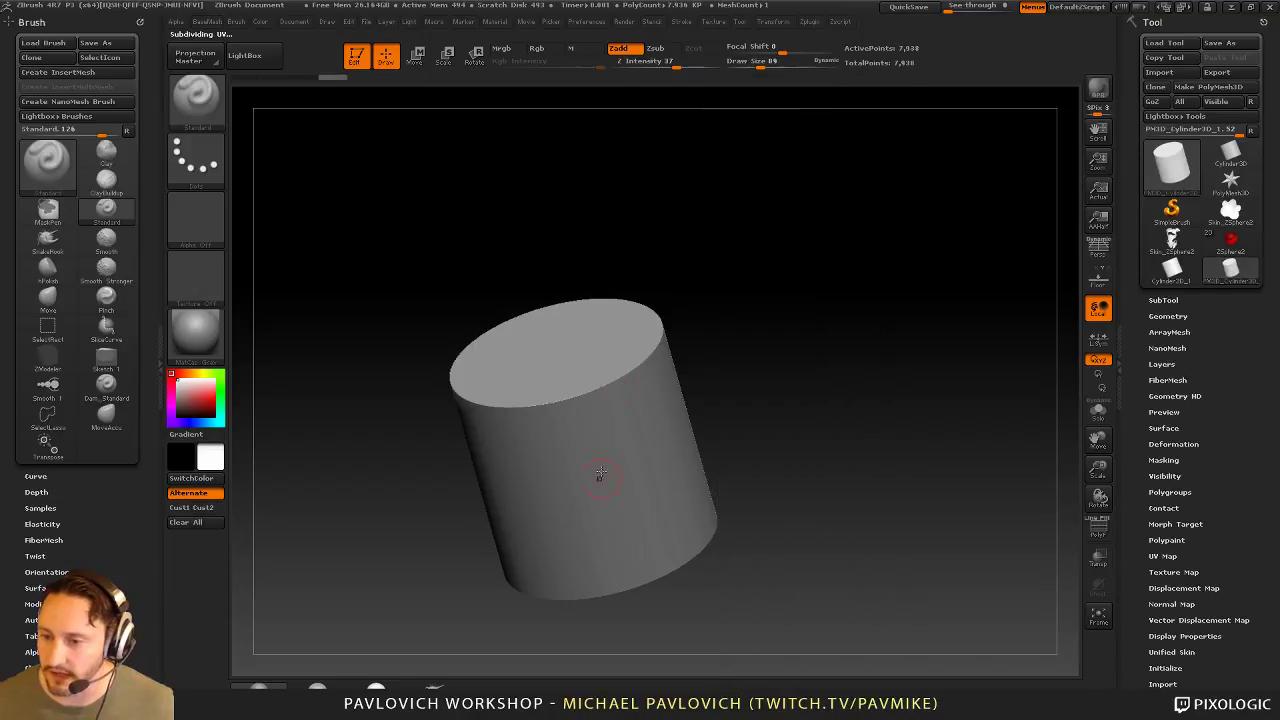
Step: Examine the cylinder's geometry options, collapsing the EdgeLoop section and showing the Crease settings
click(1165, 316)
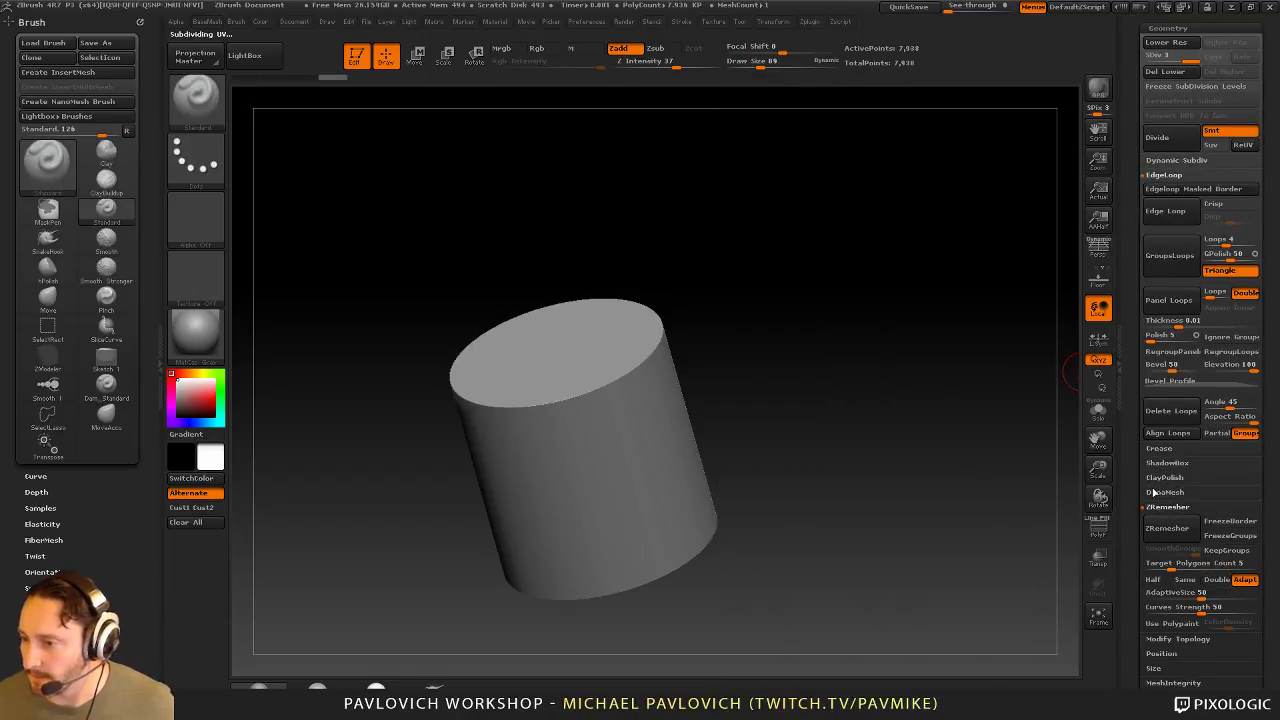
scroll(1152, 485, up, 2)
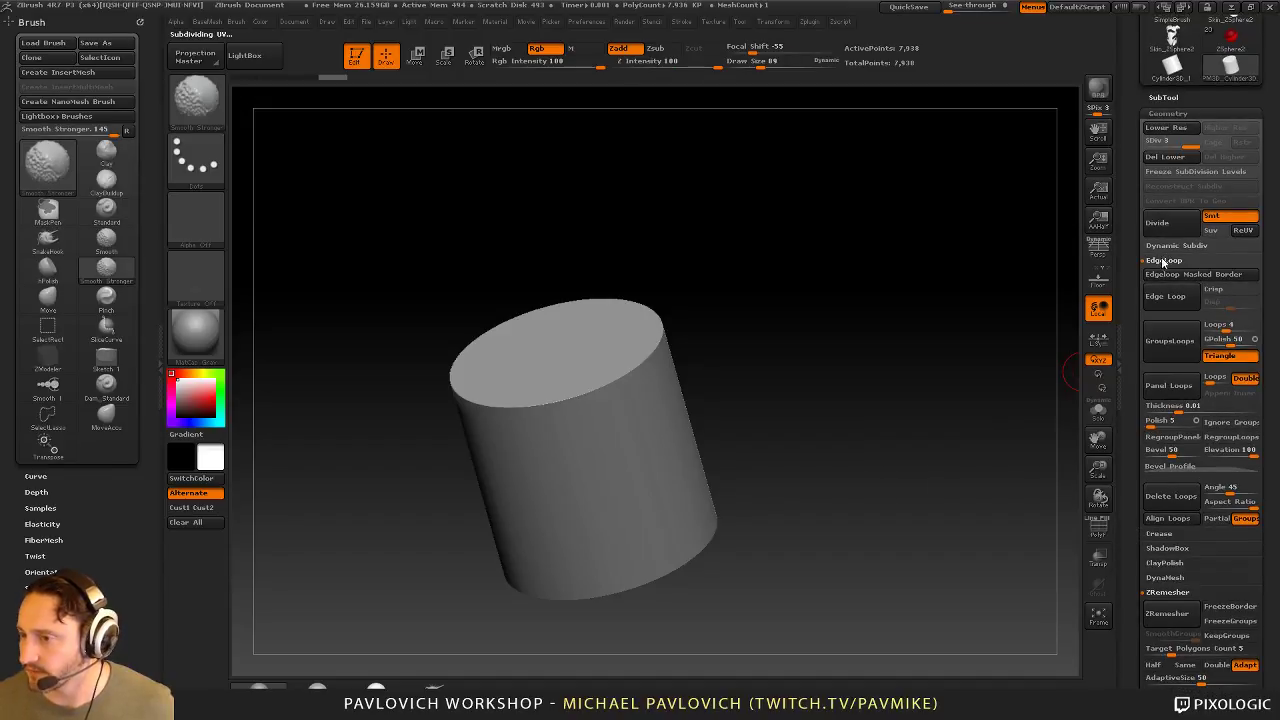
shift+click(1163, 260)
shift+click(1170, 333)
click(1163, 276)
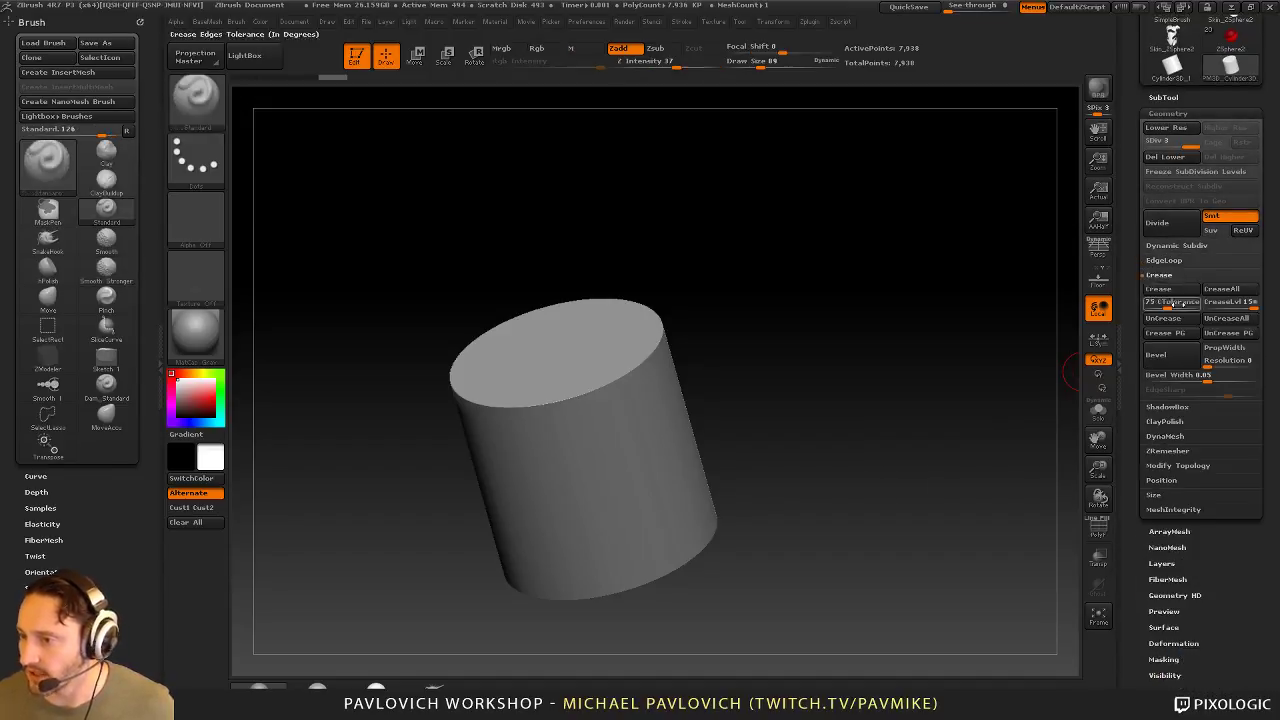
drag(1132, 314, 1132, 396)
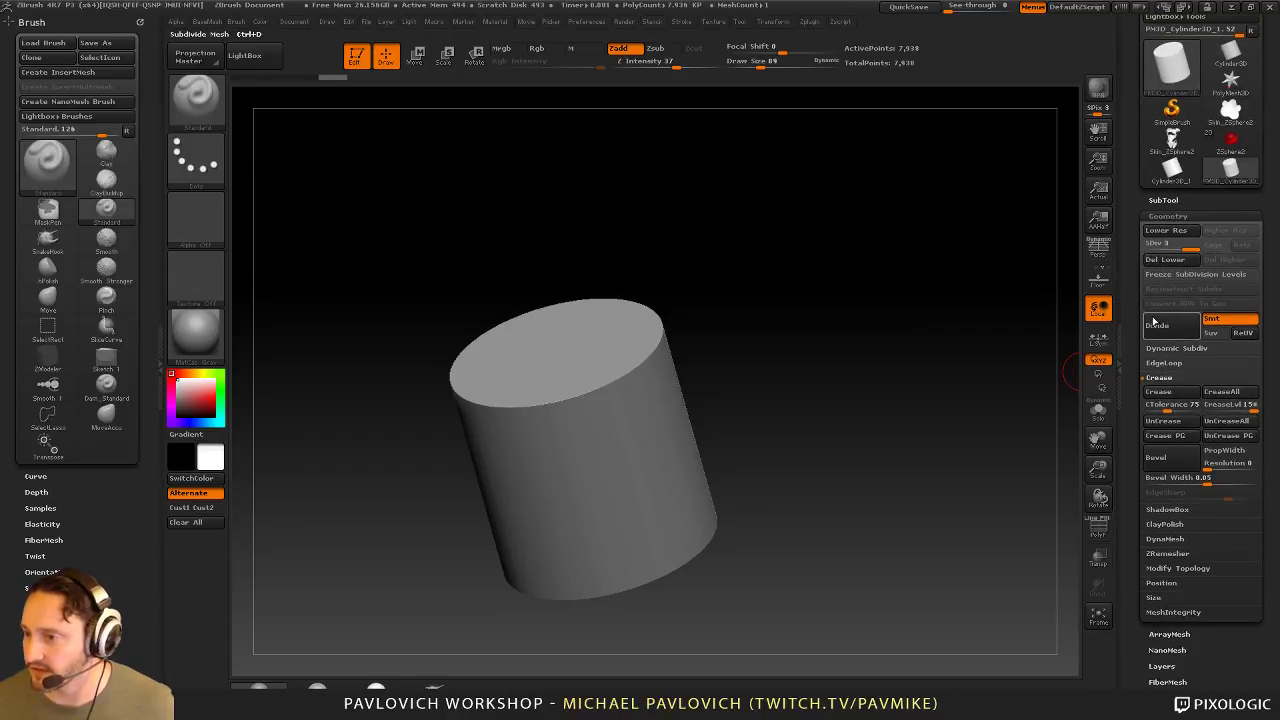
Step: Show the Dynamic Subdiv settings and lower the subdivision level to 2, returning it to 3
click(1163, 348)
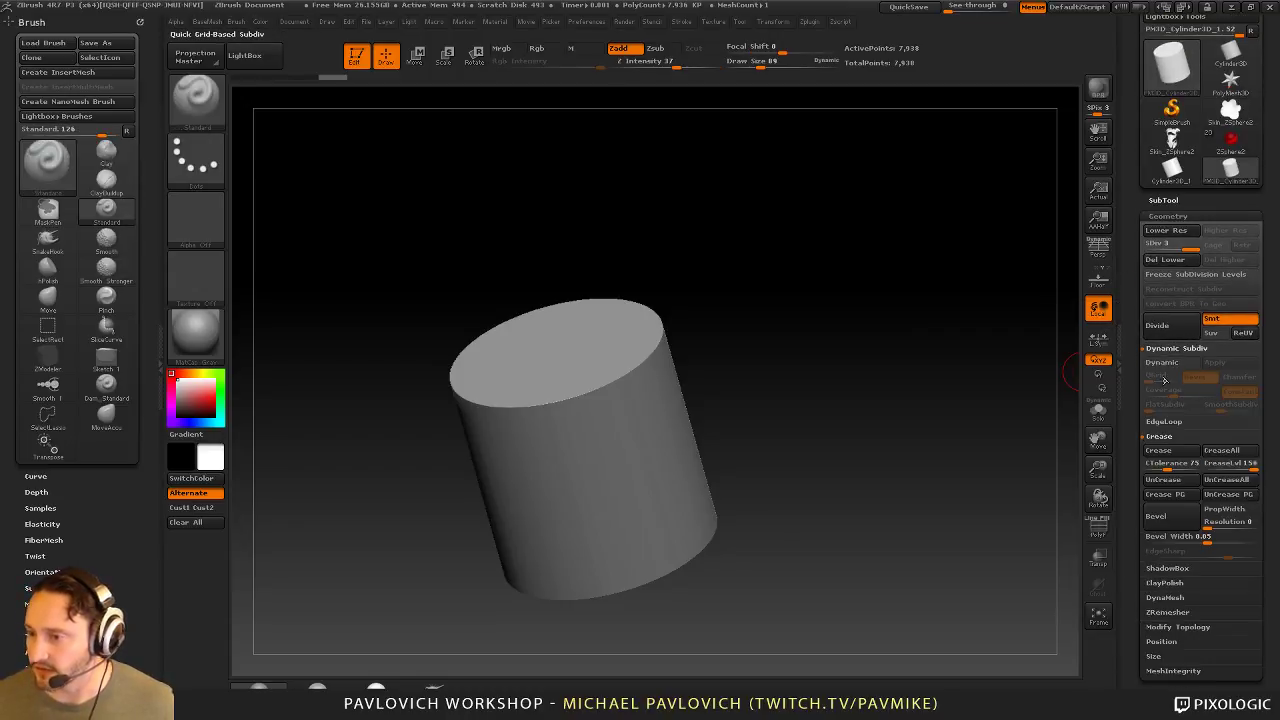
key(shift+d)
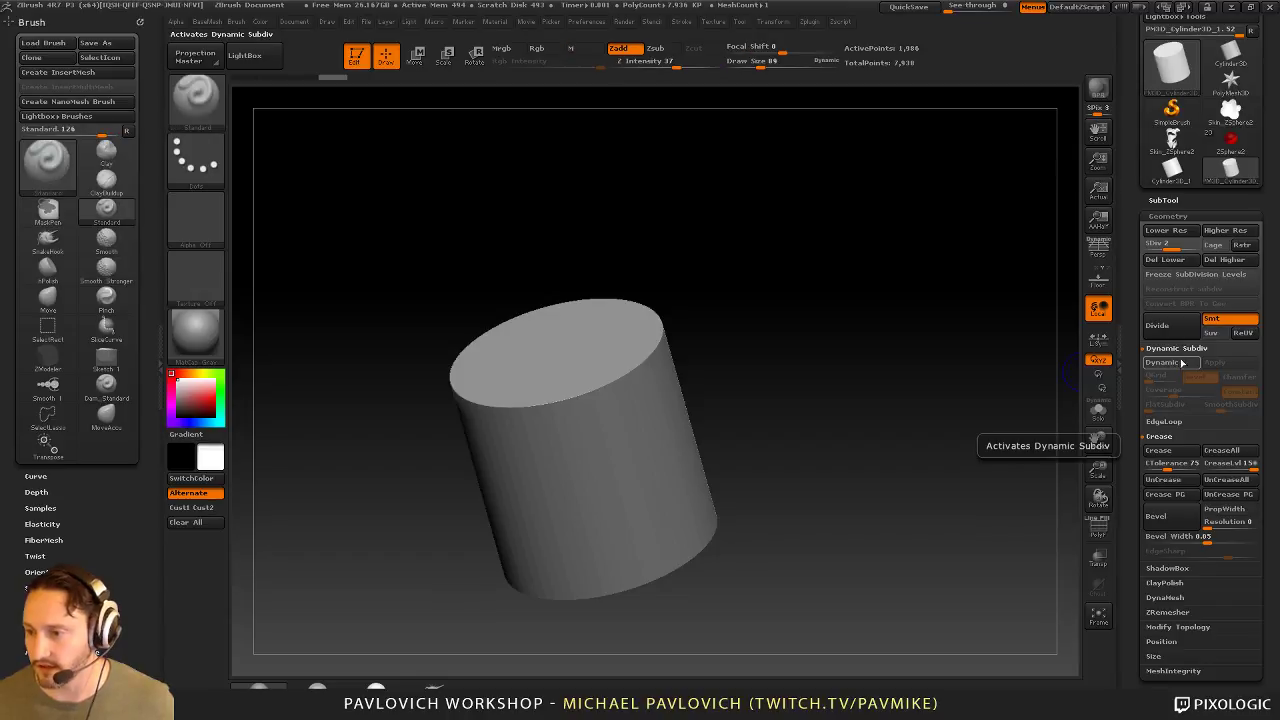
drag(1040, 345, 857, 336)
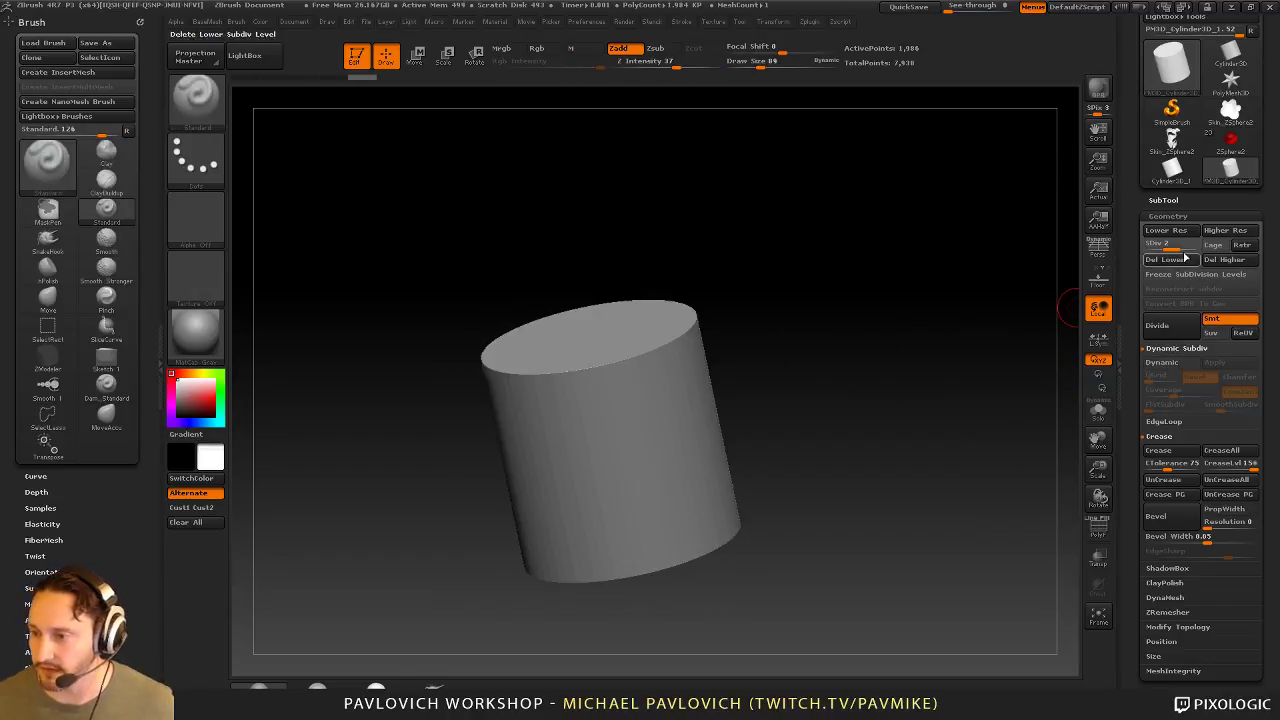
drag(1178, 253, 1190, 253)
drag(1011, 309, 865, 328)
Step: Convert the cylinder to a DynaMesh at resolution 128 with Project off, declining to freeze the subdivision levels
key(1)
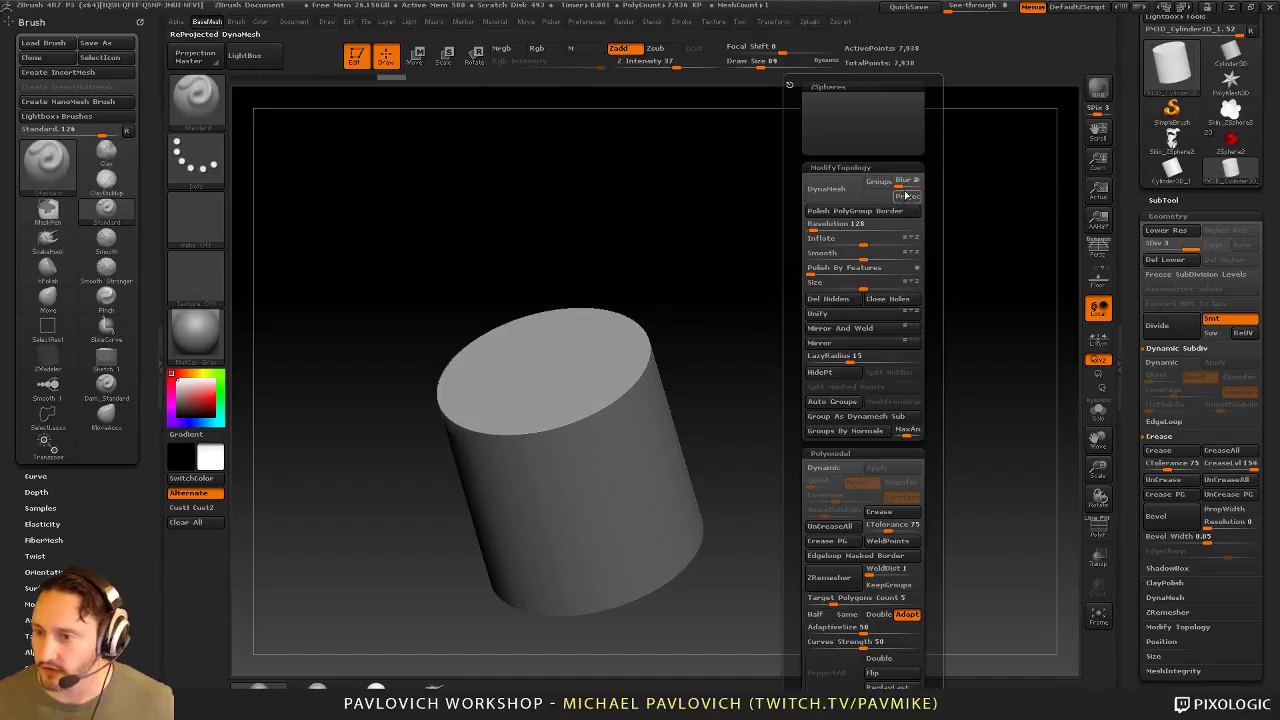
click(826, 188)
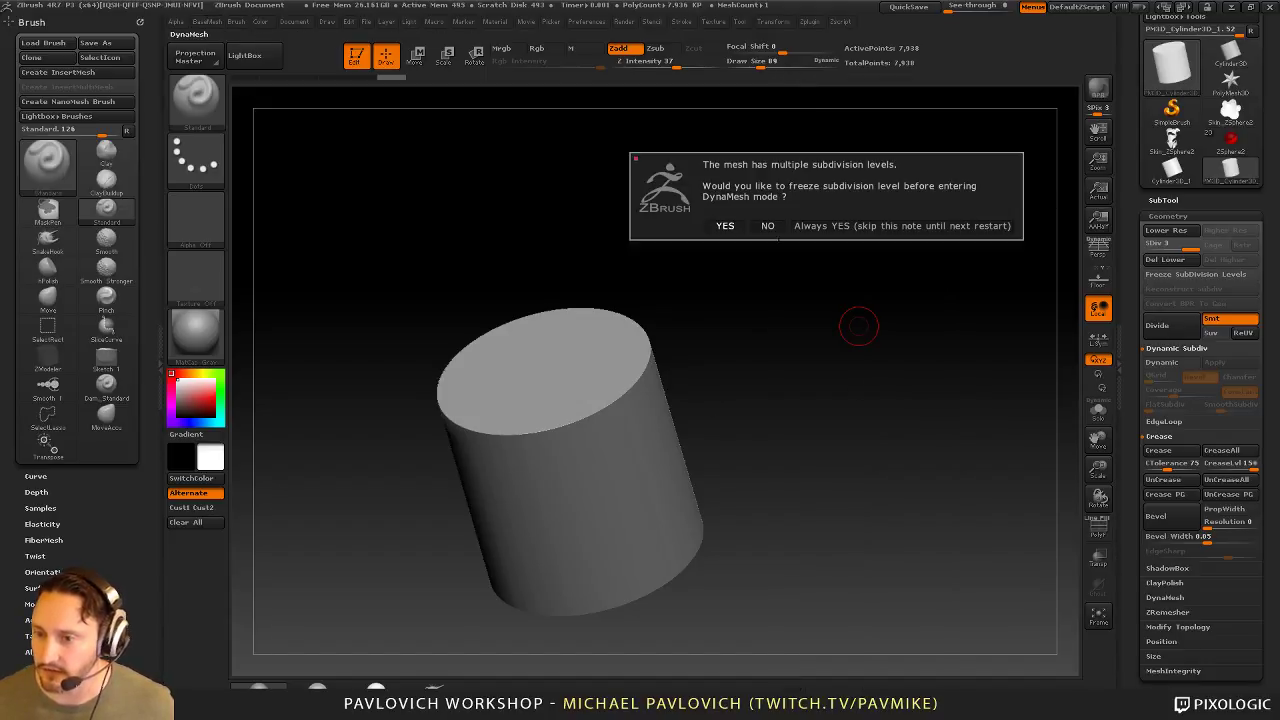
click(767, 226)
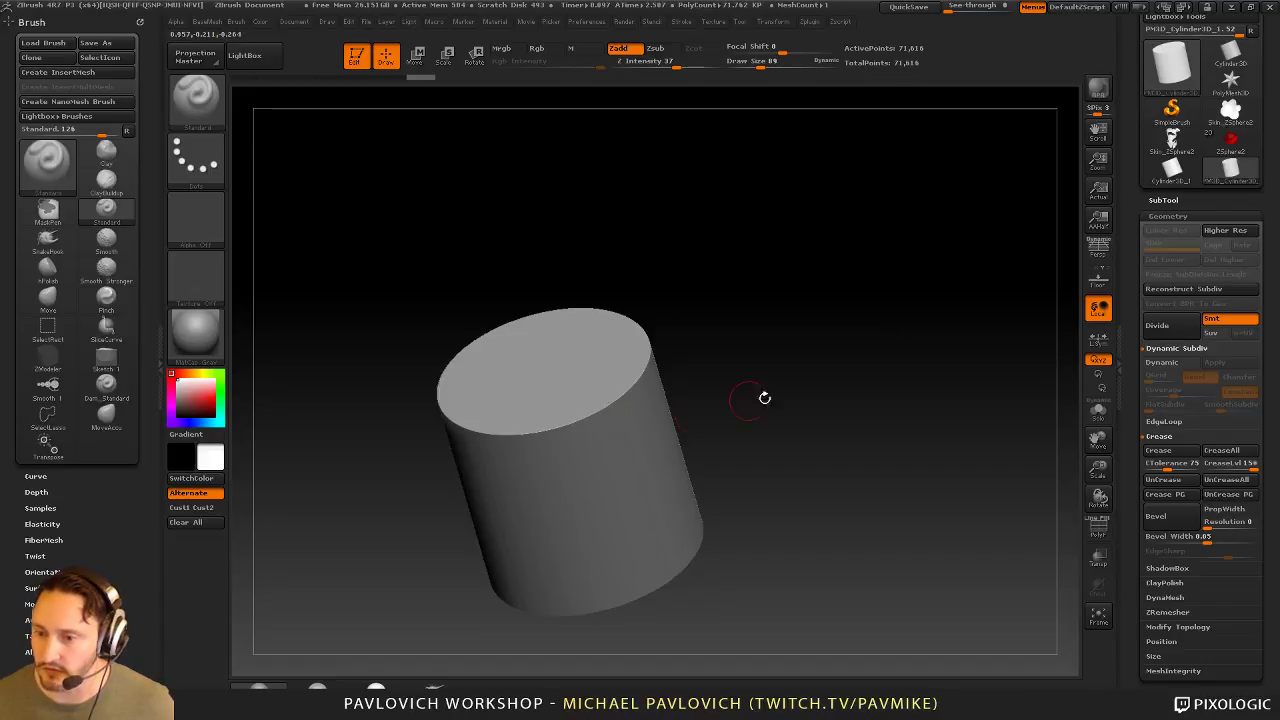
Step: Select the IMM primitives insert brush and choose its Sphere32 mesh
shift+drag(1040, 490, 822, 297)
key(i)
key(m)
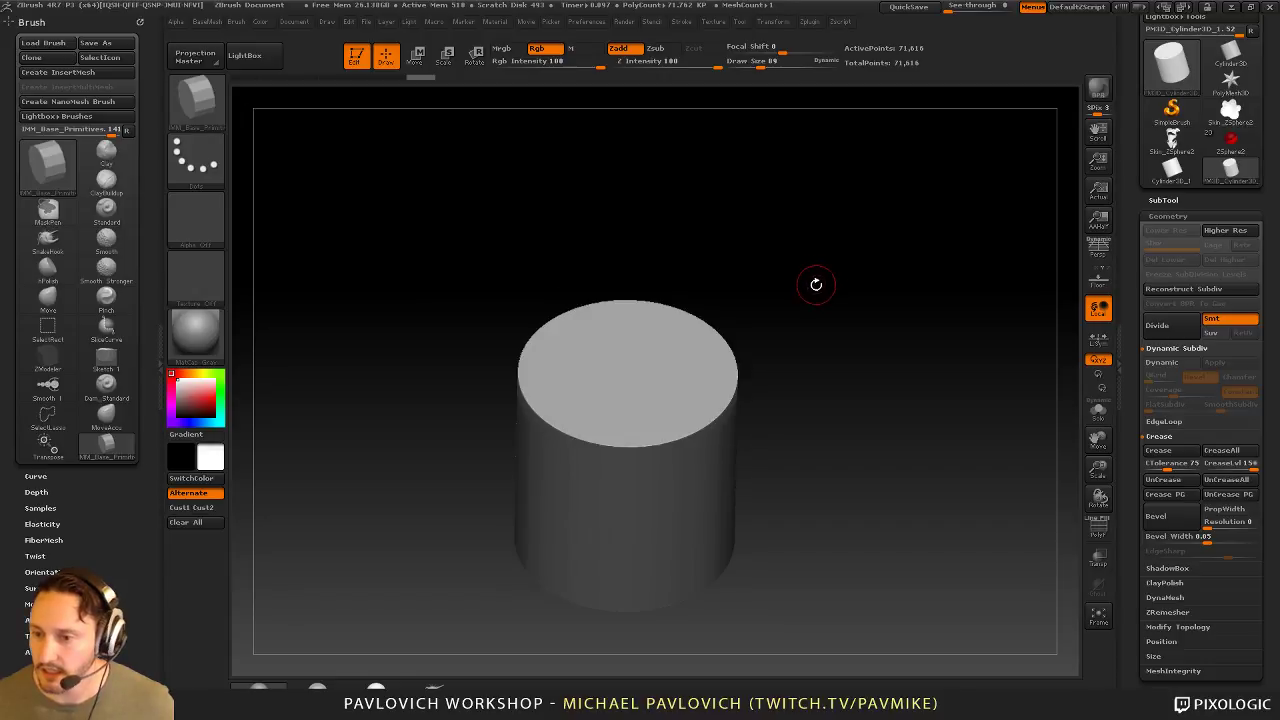
key(m)
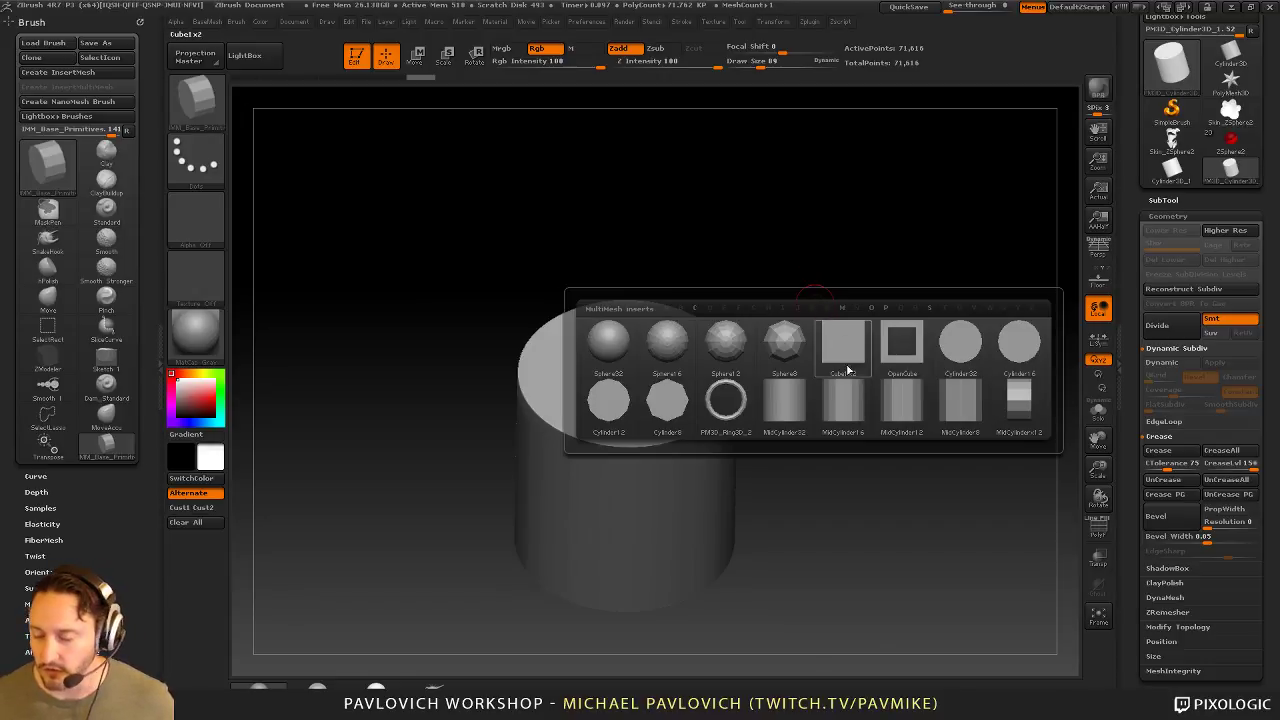
click(610, 351)
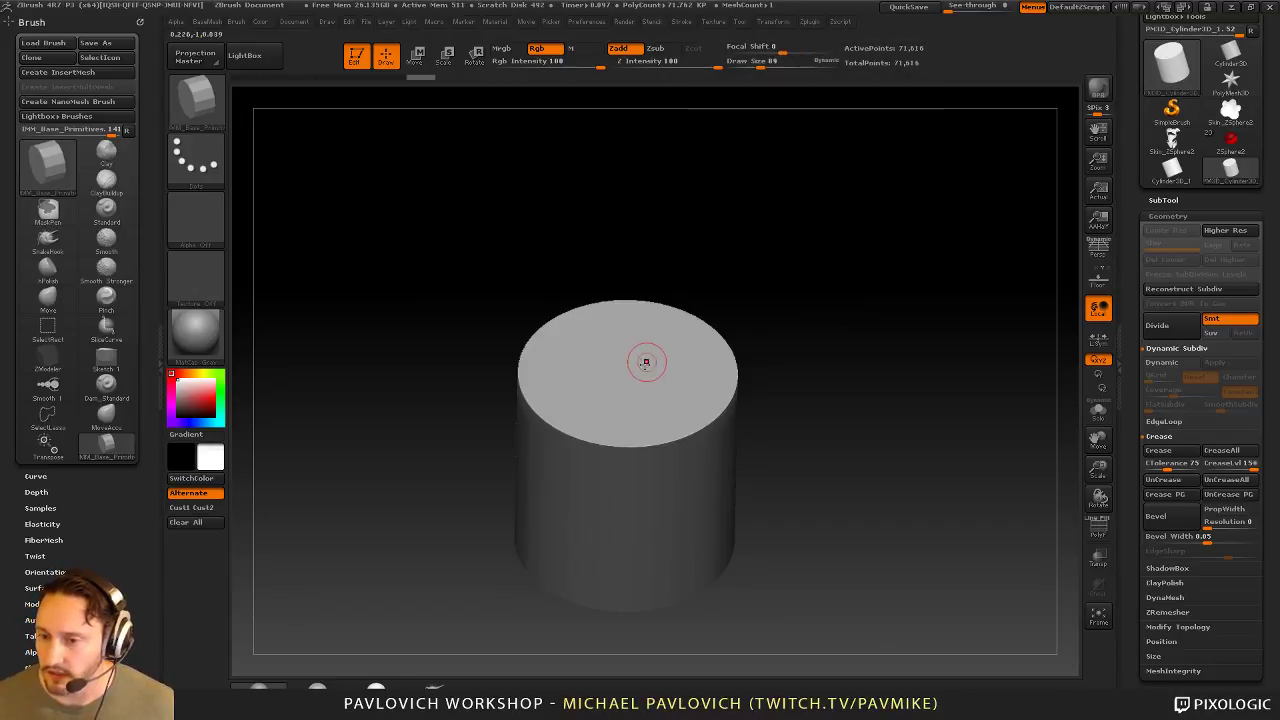
Step: Try inserting a MidCylinder32 at the centre of the cylinder's top face, and undo it
key(m)
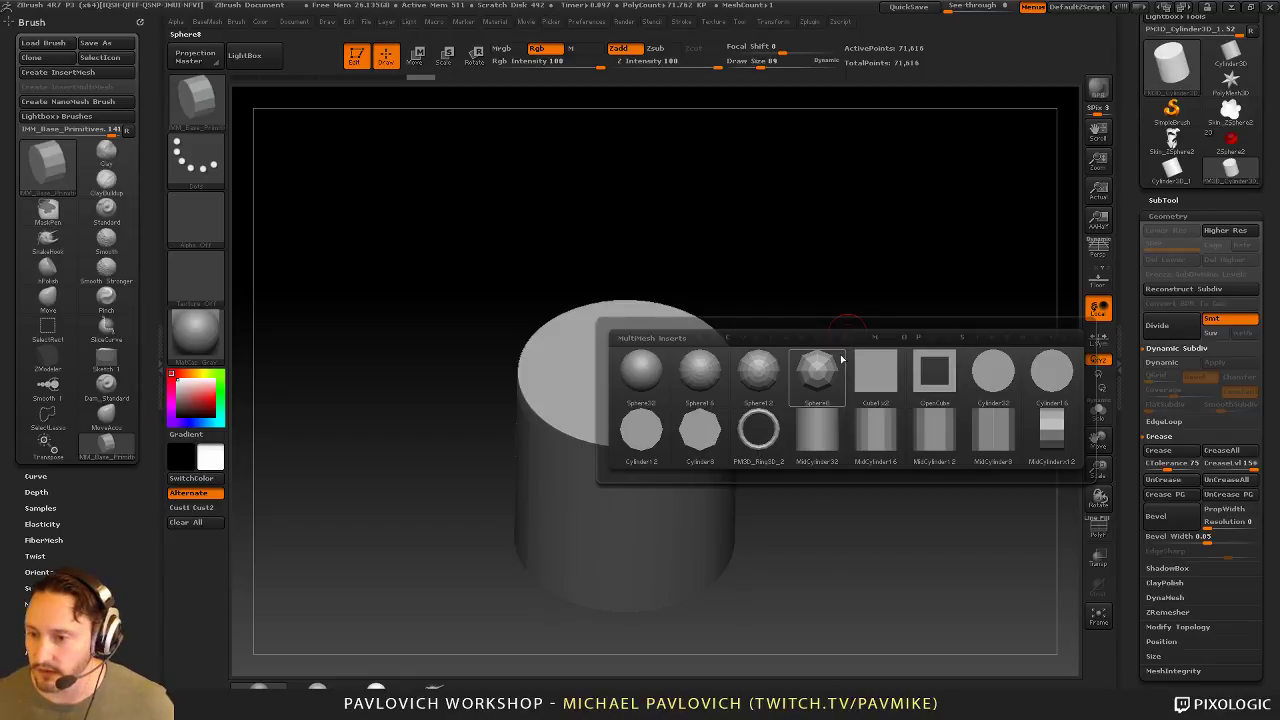
mouse_move(822, 433)
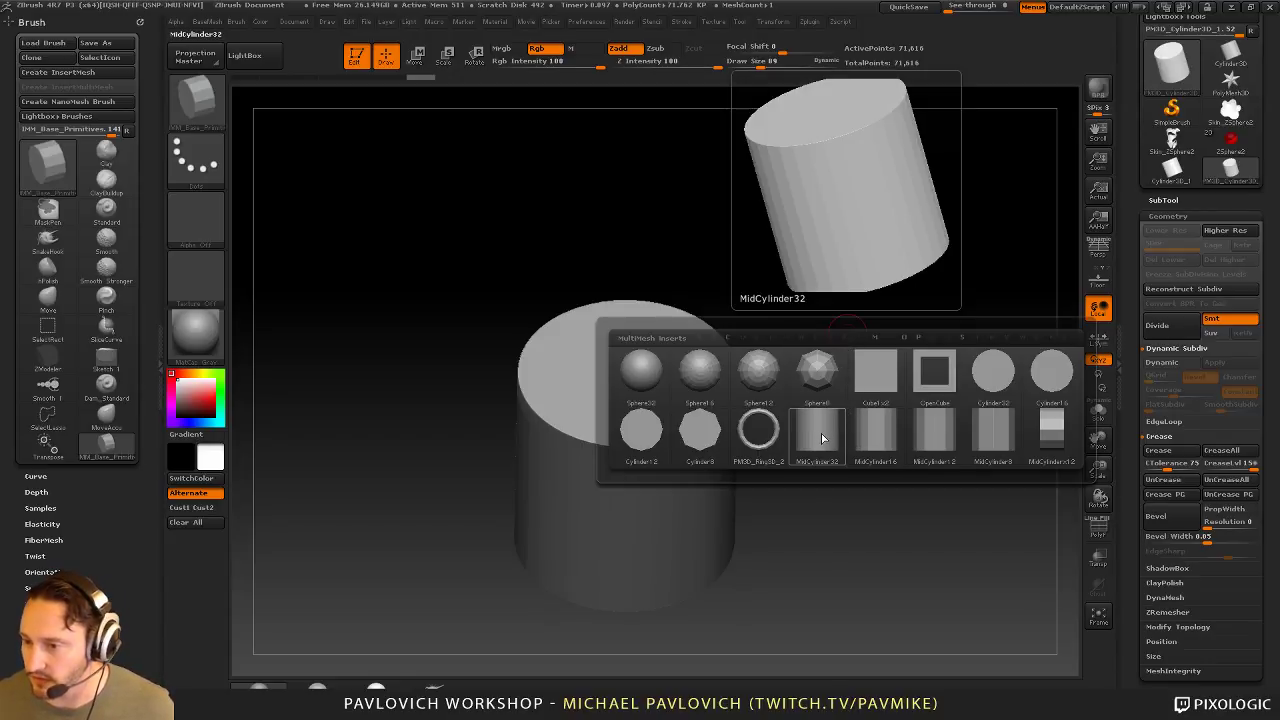
click(821, 433)
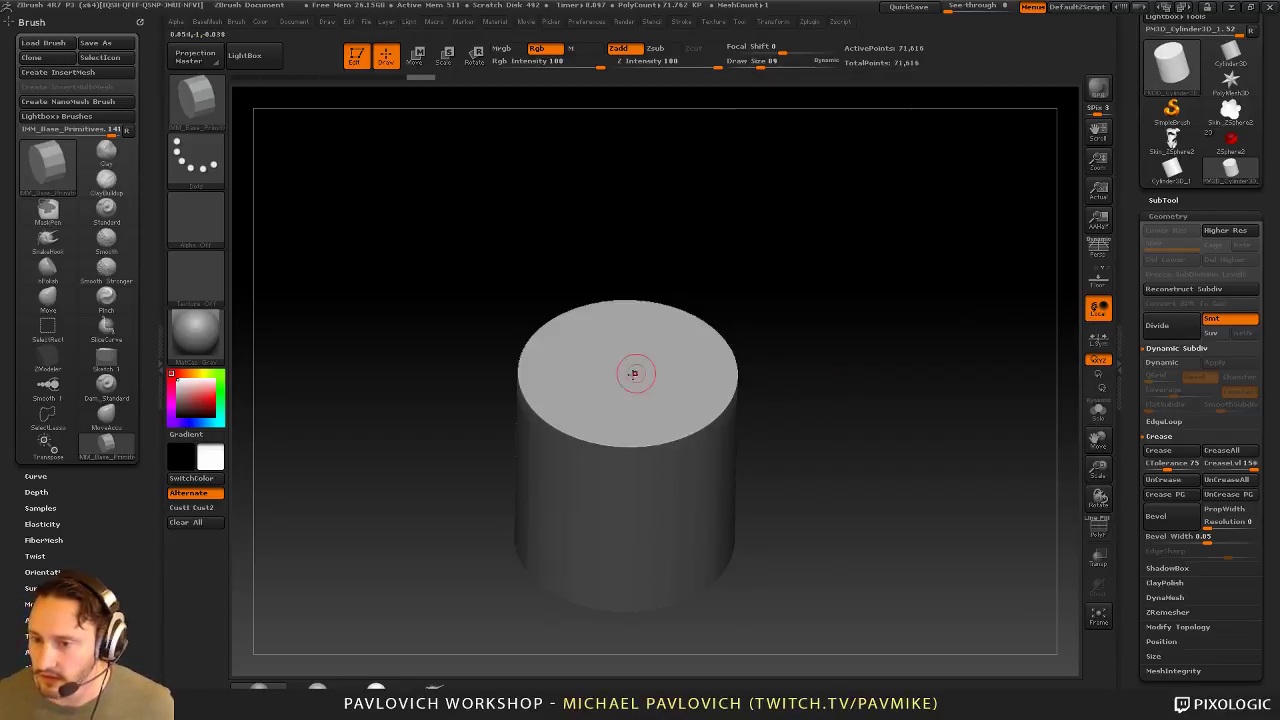
drag(634, 371, 668, 394)
key(ctrl+z)
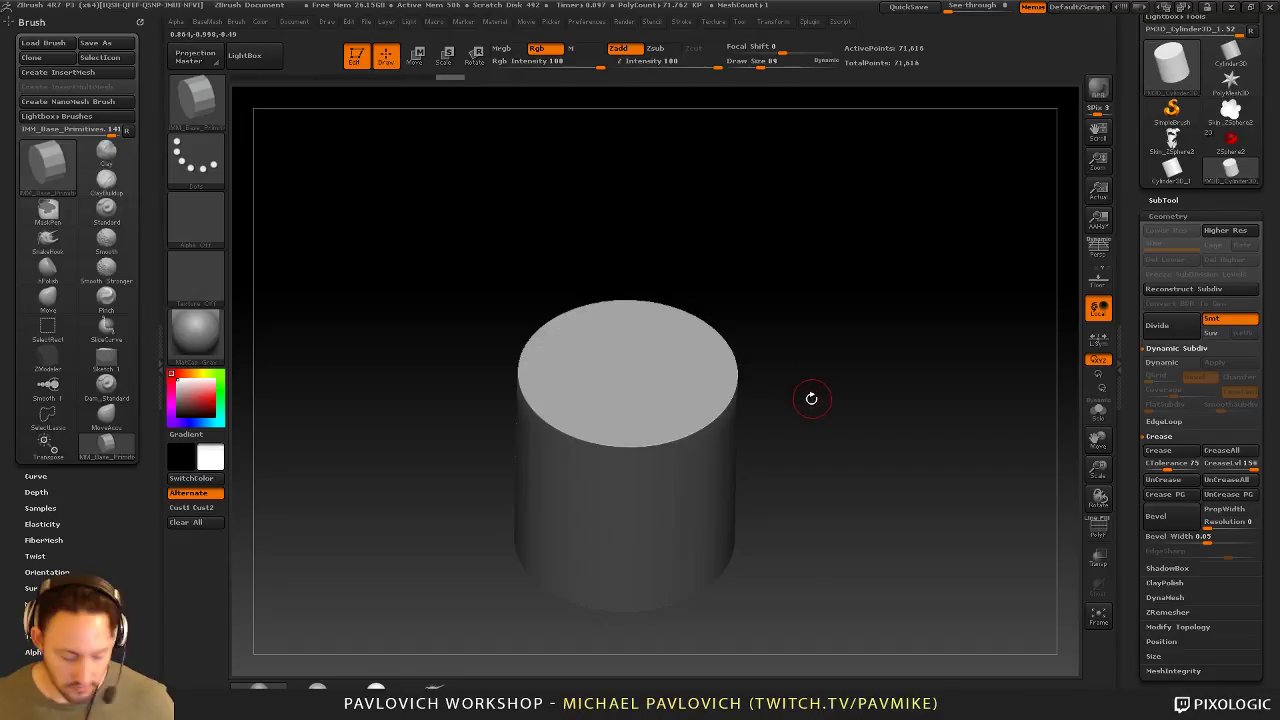
Step: Insert a smaller Cylinder32 at the centre of the cylinder's top face and reposition it along its axis
key(m)
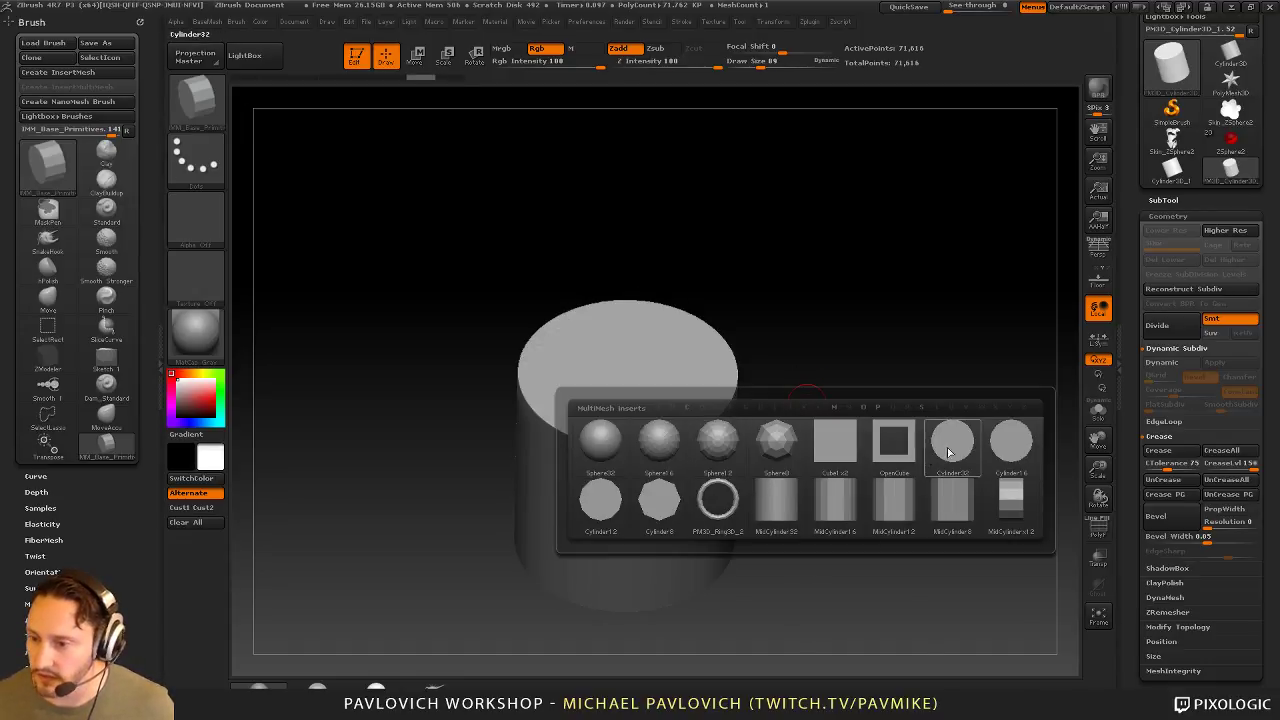
click(947, 447)
drag(632, 362, 684, 390)
drag(820, 346, 800, 285)
key(w)
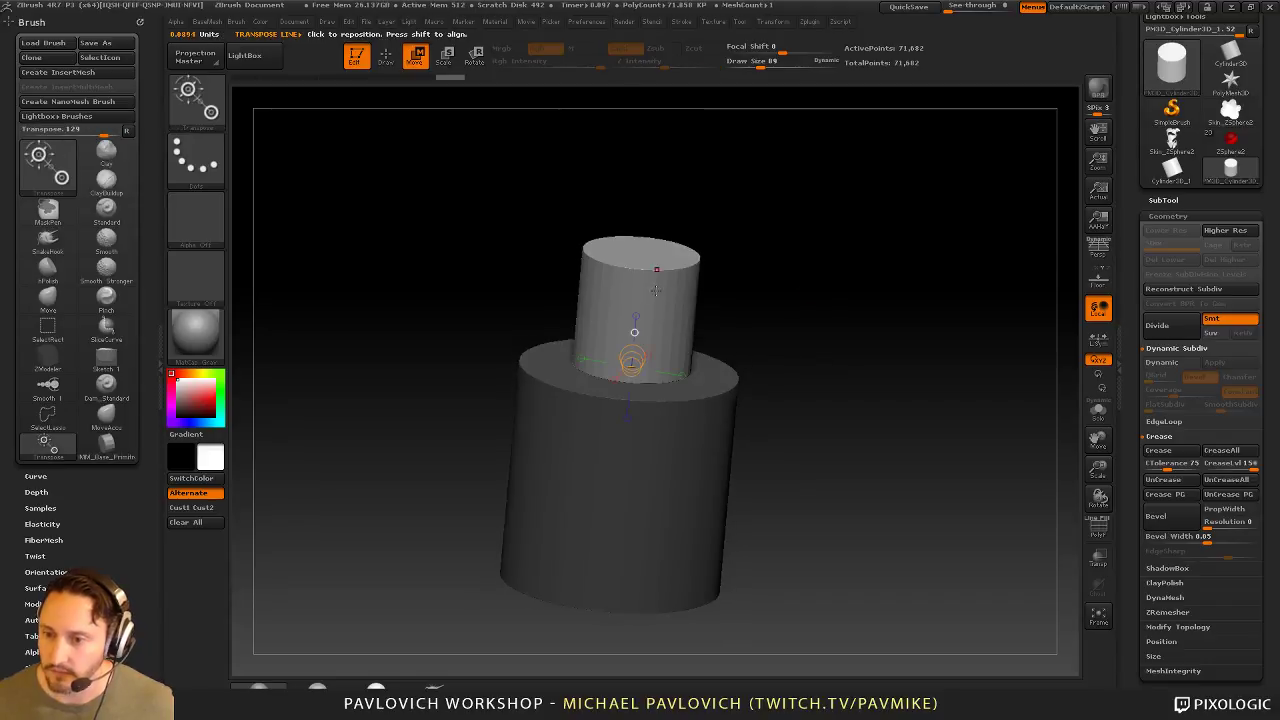
drag(646, 203, 643, 231)
key(q)
Step: Split the masked large cylinder and the inserted small cylinder into separate subtools
drag(829, 272, 855, 273)
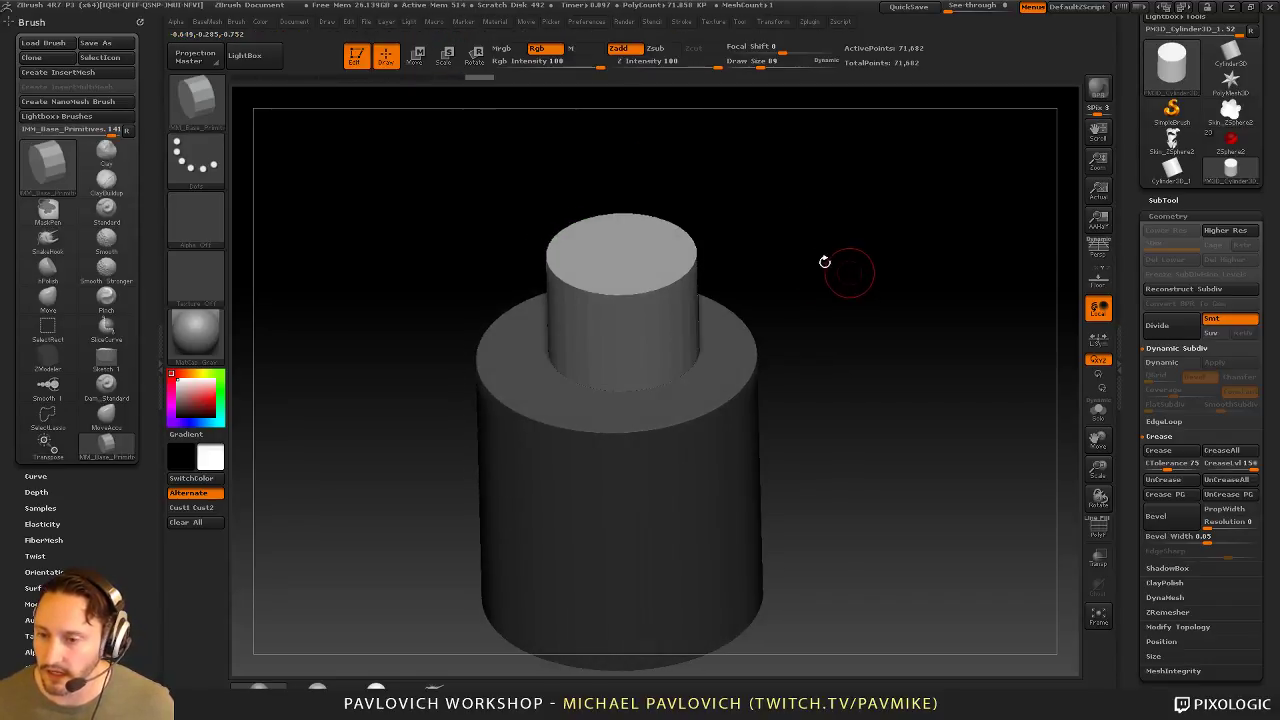
key(1)
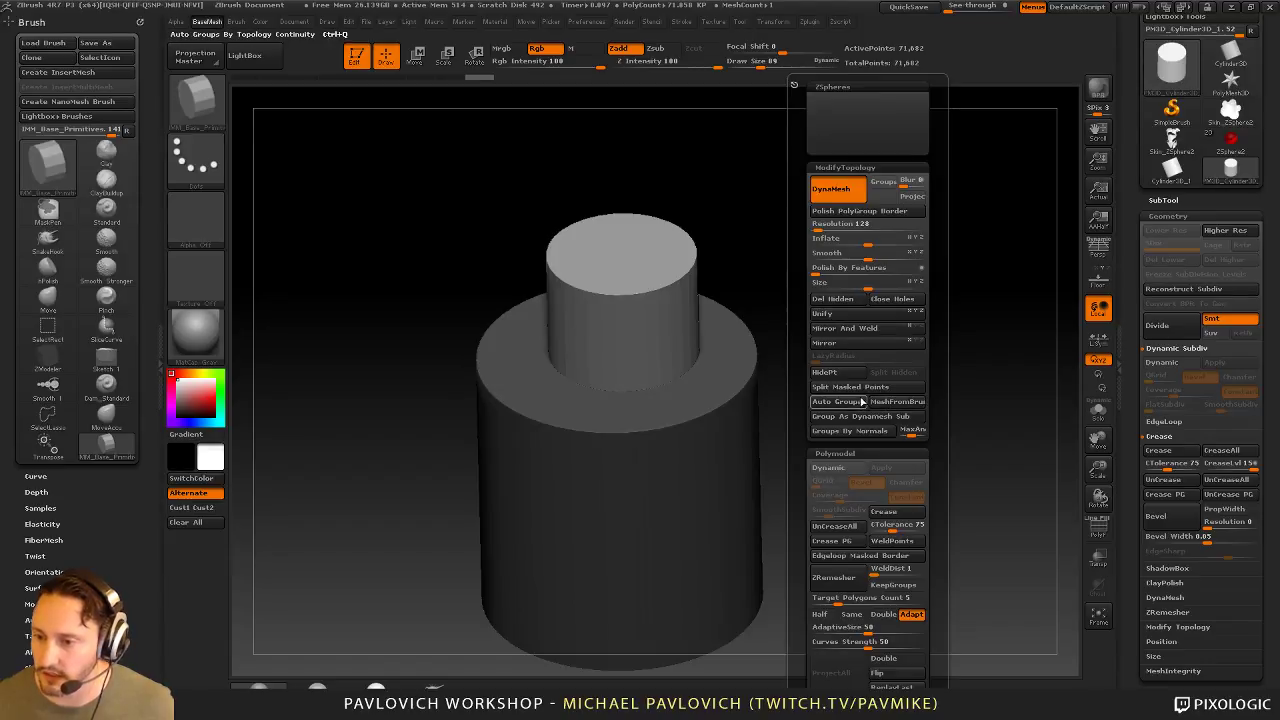
click(887, 401)
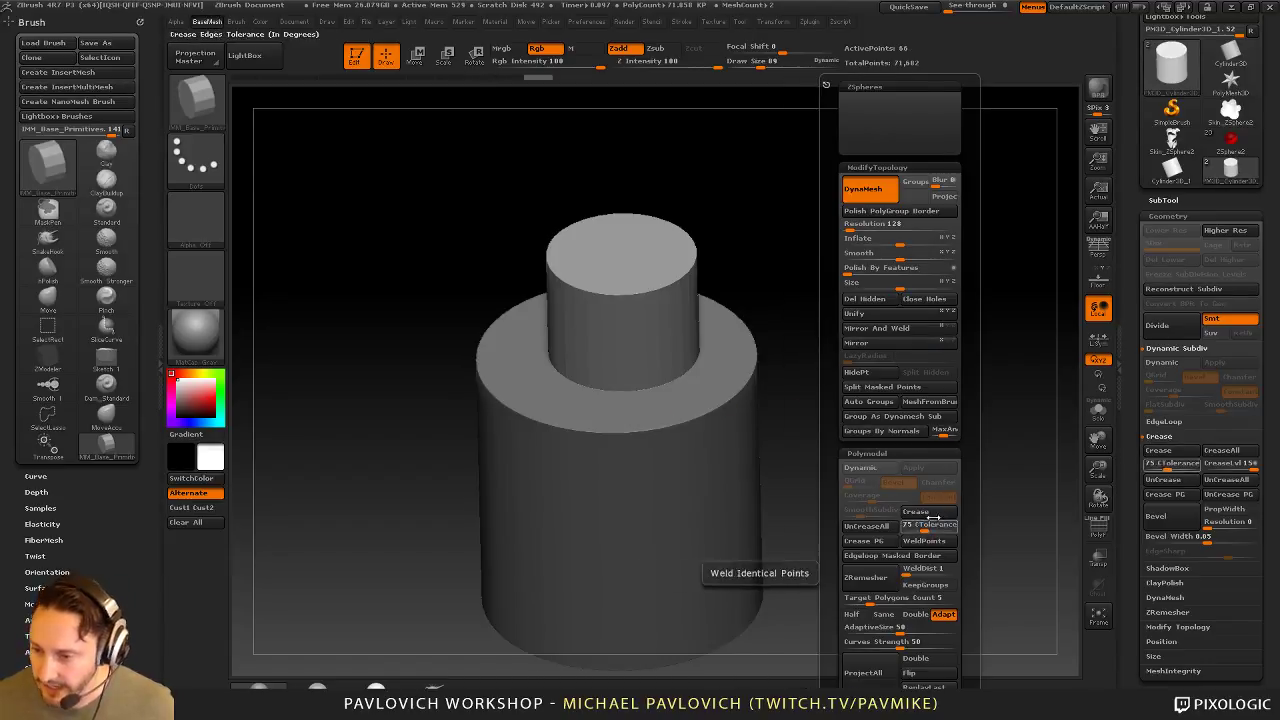
Step: Crease the small cylinder and apply dynamic subdivision to round its sides
key(2)
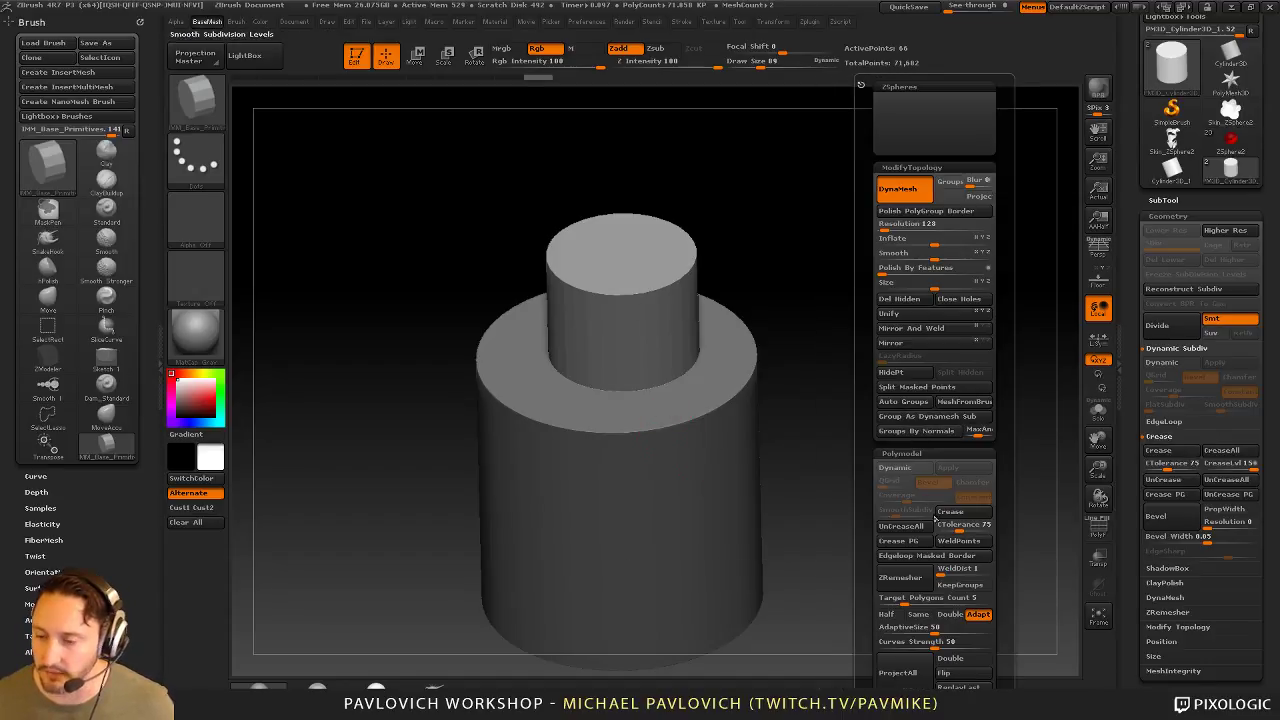
click(896, 467)
click(948, 467)
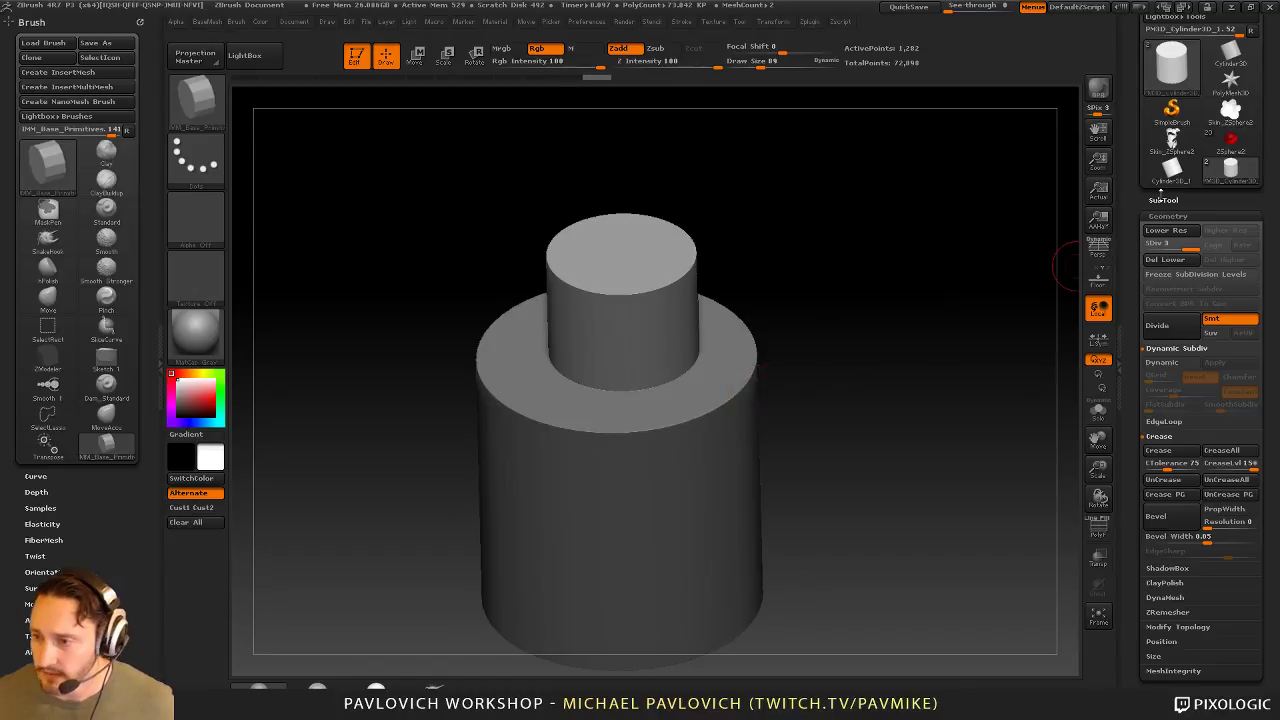
Step: Merge the two cylinder subtools into one and fuse them by updating the DynaMesh at resolution 128
click(1163, 198)
key(ctrl+e)
key(2)
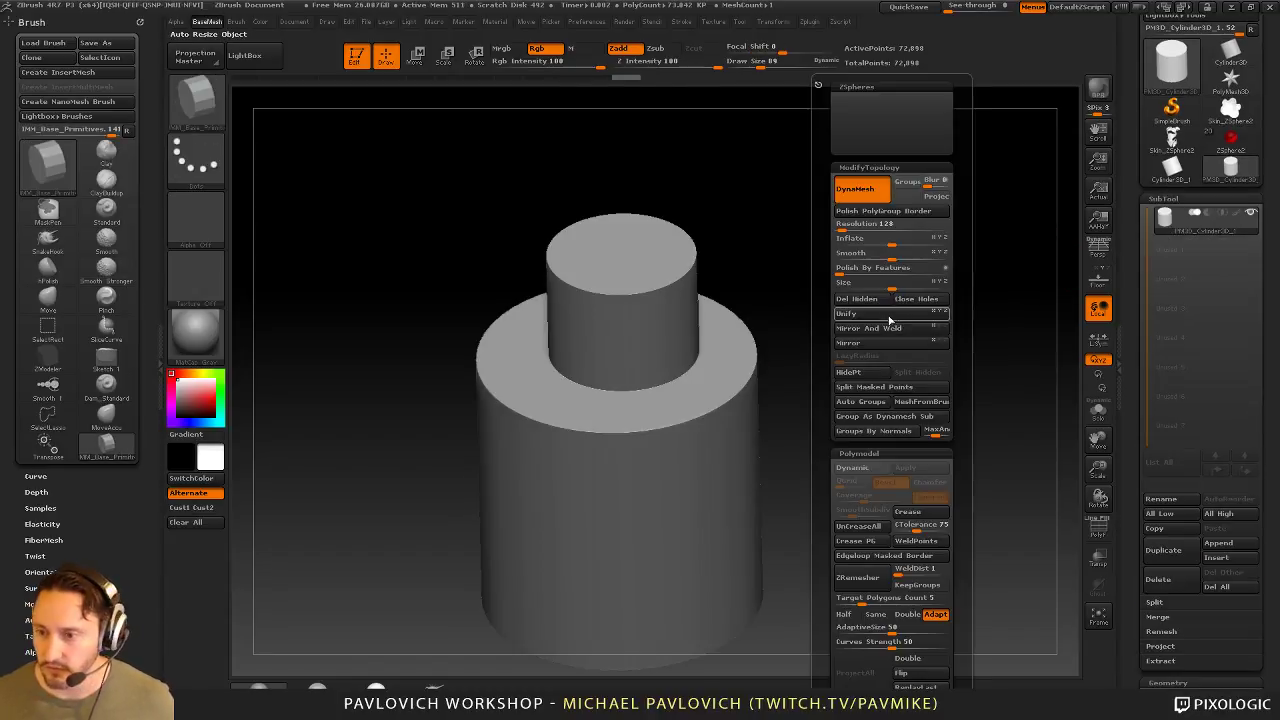
drag(906, 397, 1072, 525)
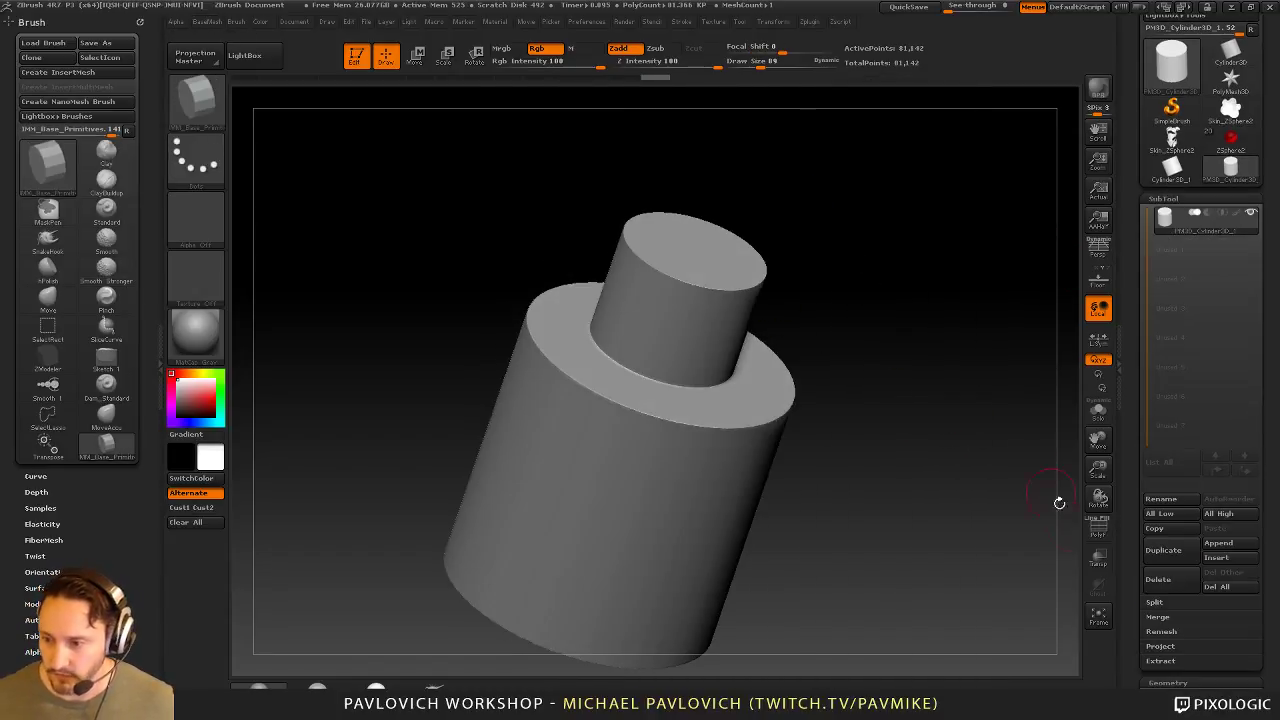
Step: Display the polyframe and split the fused mesh into polygroups by normals with a MaxAngle of about 31.8
key(shift+f)
mouse_move(951, 354)
mouse_down()
mouse_move(843, 357)
mouse_move(929, 374)
mouse_move(925, 327)
mouse_move(951, 380)
mouse_move(923, 360)
mouse_move(960, 350)
mouse_move(874, 304)
mouse_up()
scroll(1200, 400, down, 10)
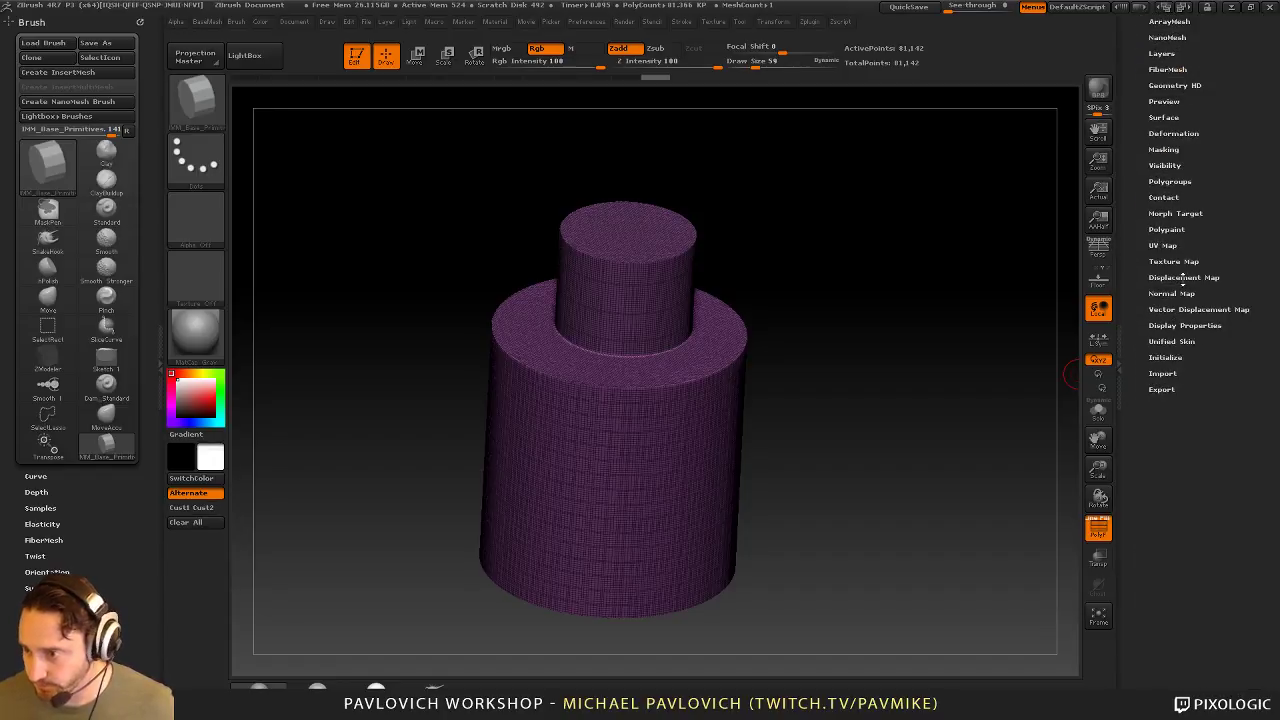
click(1170, 181)
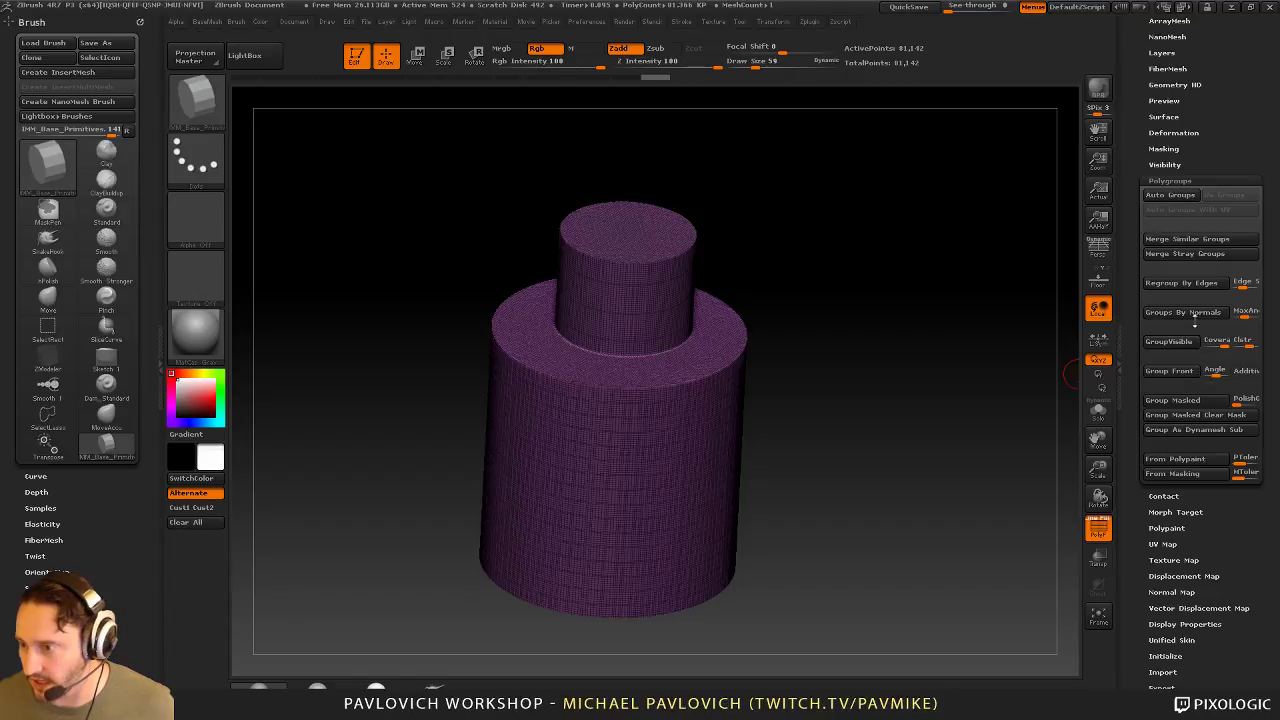
click(1175, 370)
drag(970, 355, 772, 412)
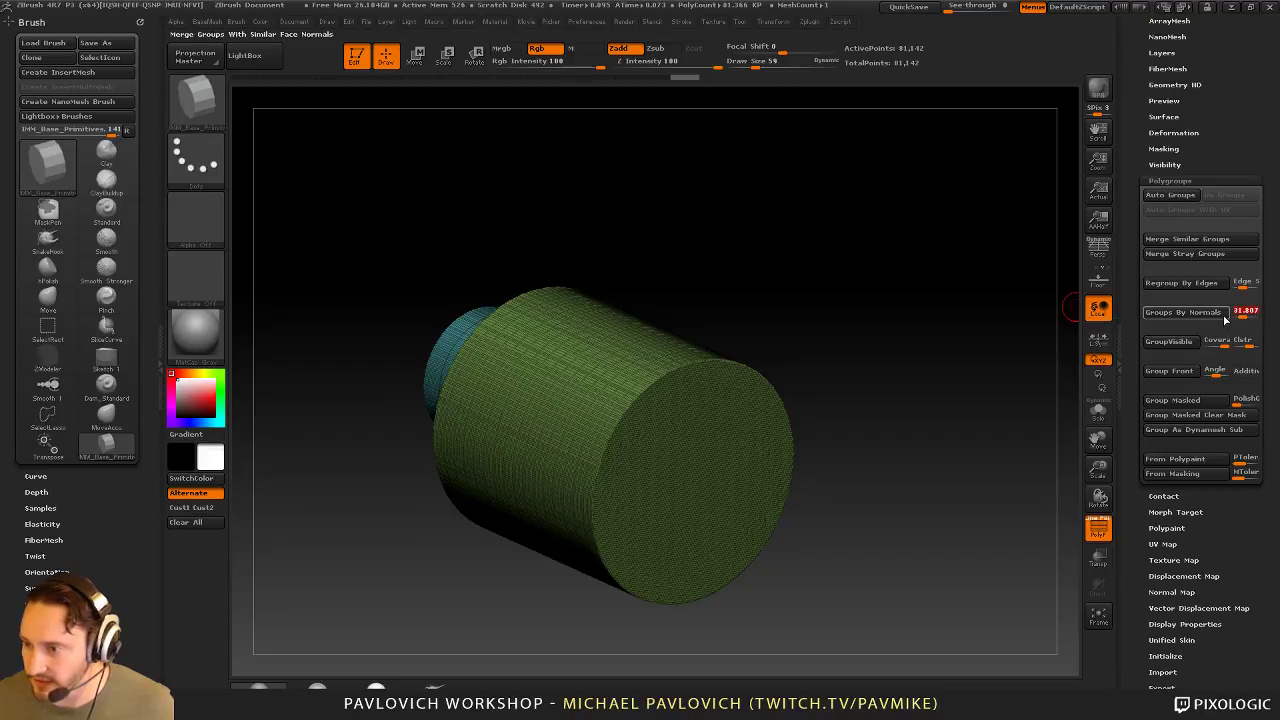
click(1183, 312)
Step: Check the polygroups around the model, hide the polyframe, and set the draw size to 86
drag(405, 408, 569, 388)
drag(825, 385, 815, 318)
mouse_move(871, 268)
mouse_down()
mouse_move(945, 320)
mouse_move(862, 387)
mouse_up()
click(1098, 526)
key(s)
drag(860, 386, 865, 384)
Step: Paint a trial mask across the top edge of the small cylinder and clear it
mouse_move(705, 360)
ctrl+mouse_down()
mouse_move(650, 370)
mouse_move(705, 405)
mouse_move(690, 410)
mouse_move(615, 385)
mouse_move(610, 360)
ctrl+mouse_up()
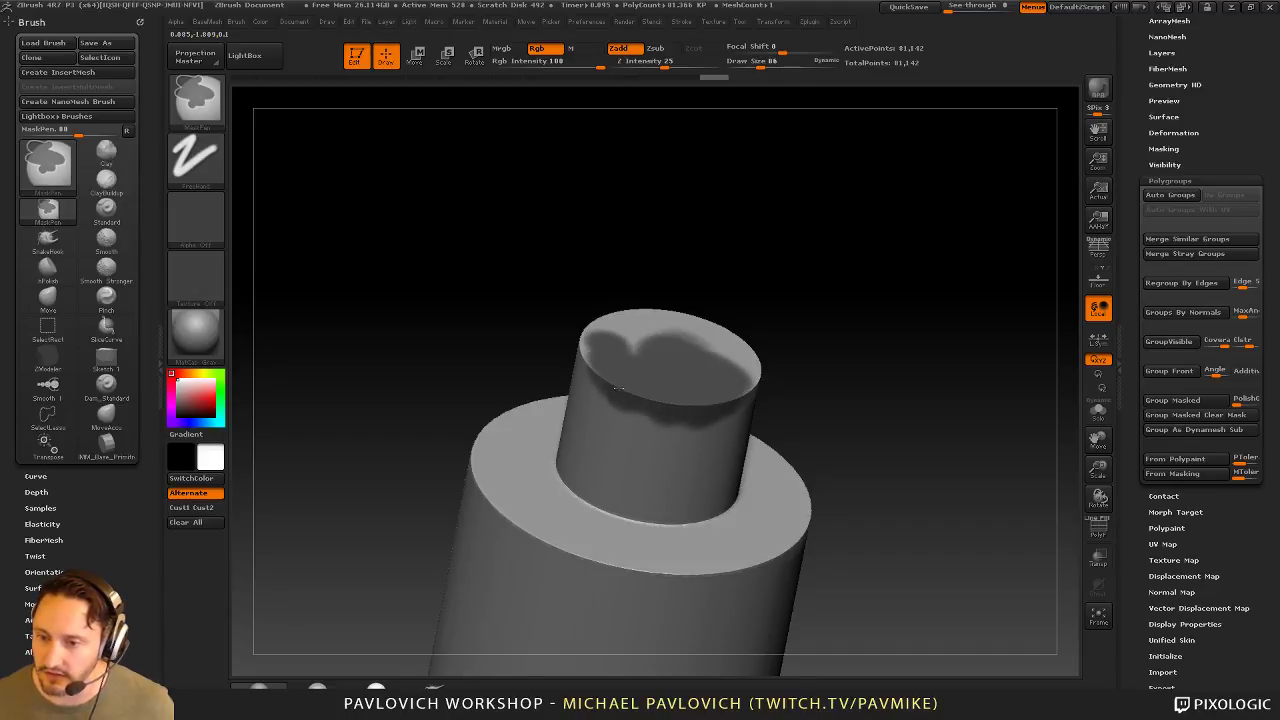
mouse_move(813, 267)
ctrl+mouse_down()
mouse_move(857, 271)
mouse_move(776, 310)
ctrl+mouse_up()
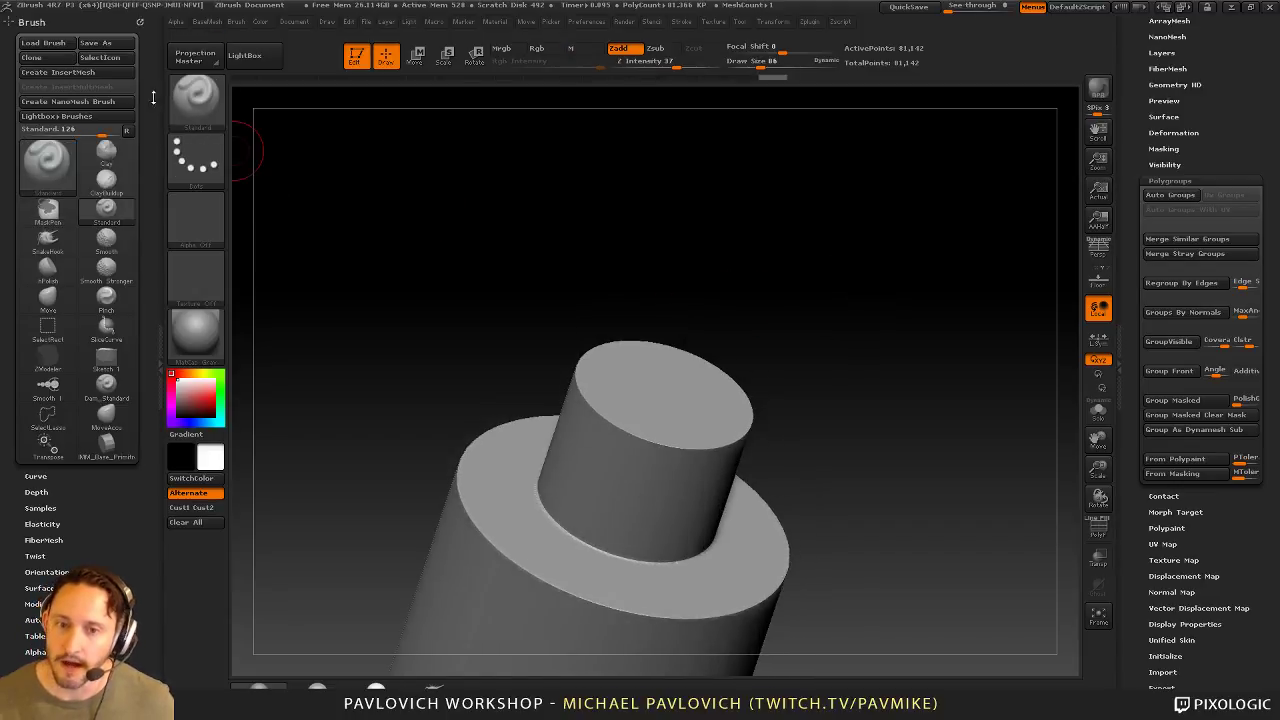
Step: Look through the available masking brushes, dock a fresh Brush palette and expand its Depth settings
click(142, 24)
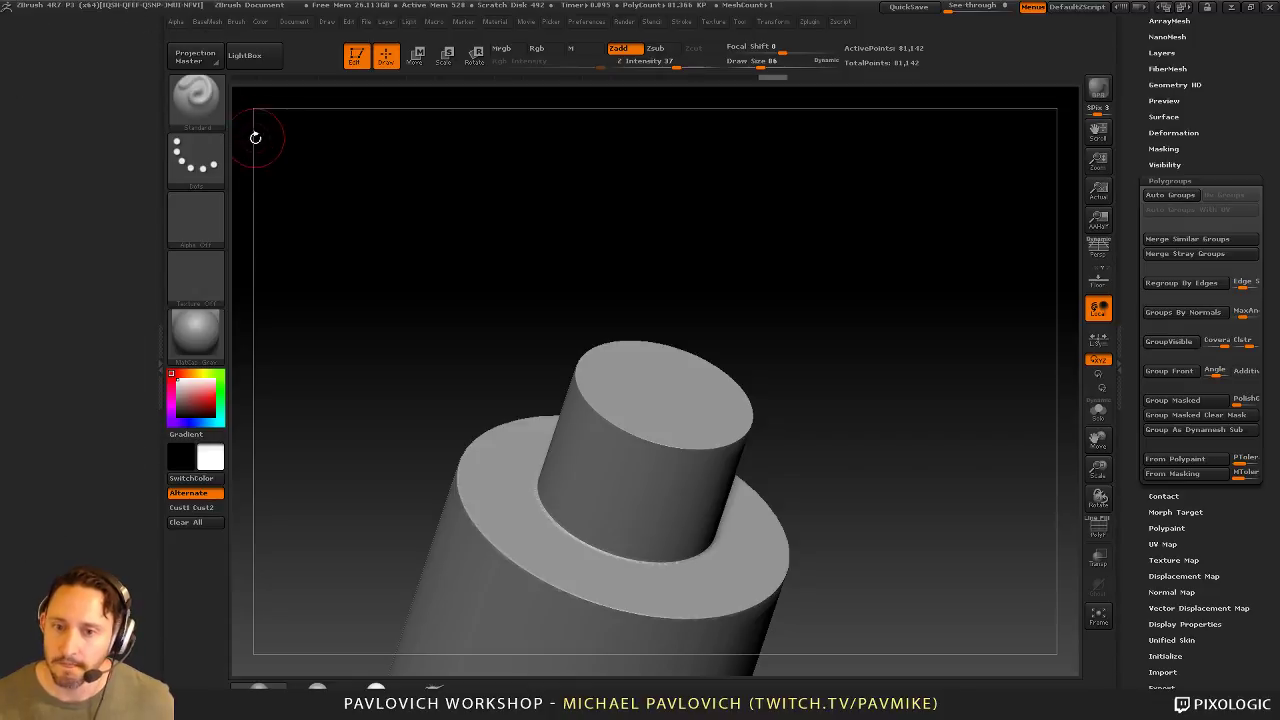
ctrl+click(210, 100)
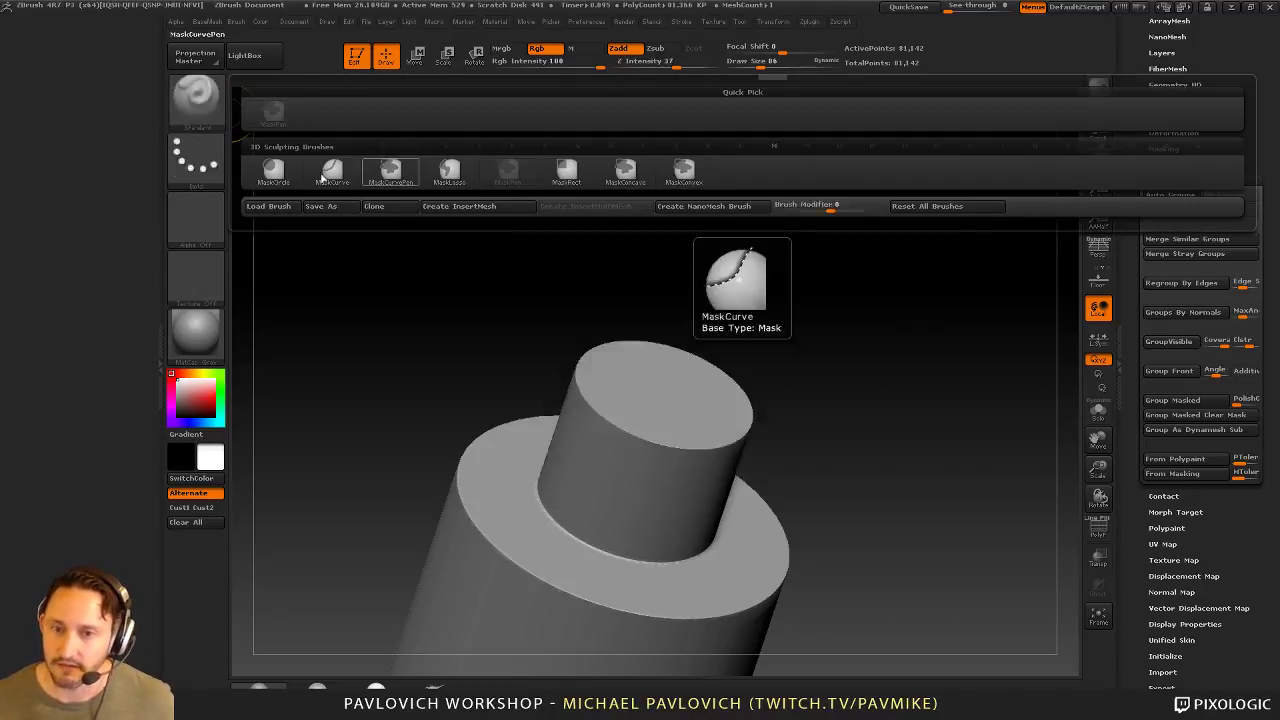
click(235, 36)
drag(135, 79, 136, 29)
click(160, 96)
click(5, 97)
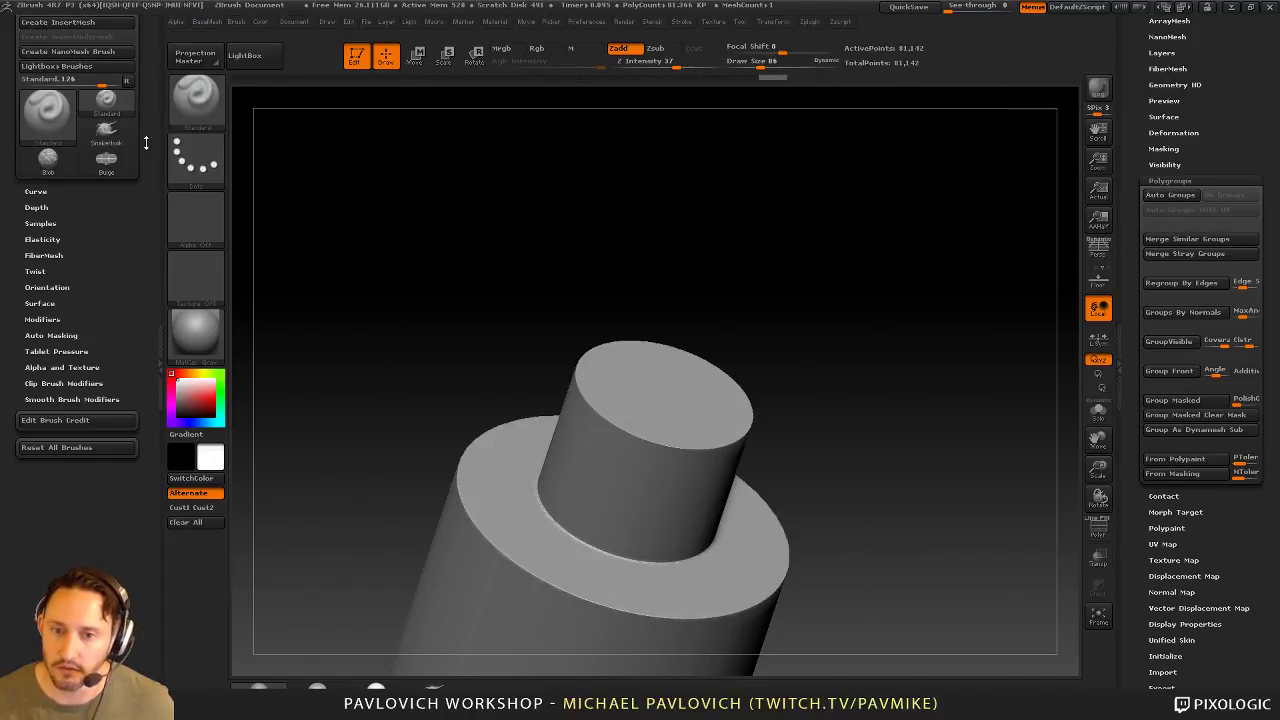
key(shift)
click(36, 238)
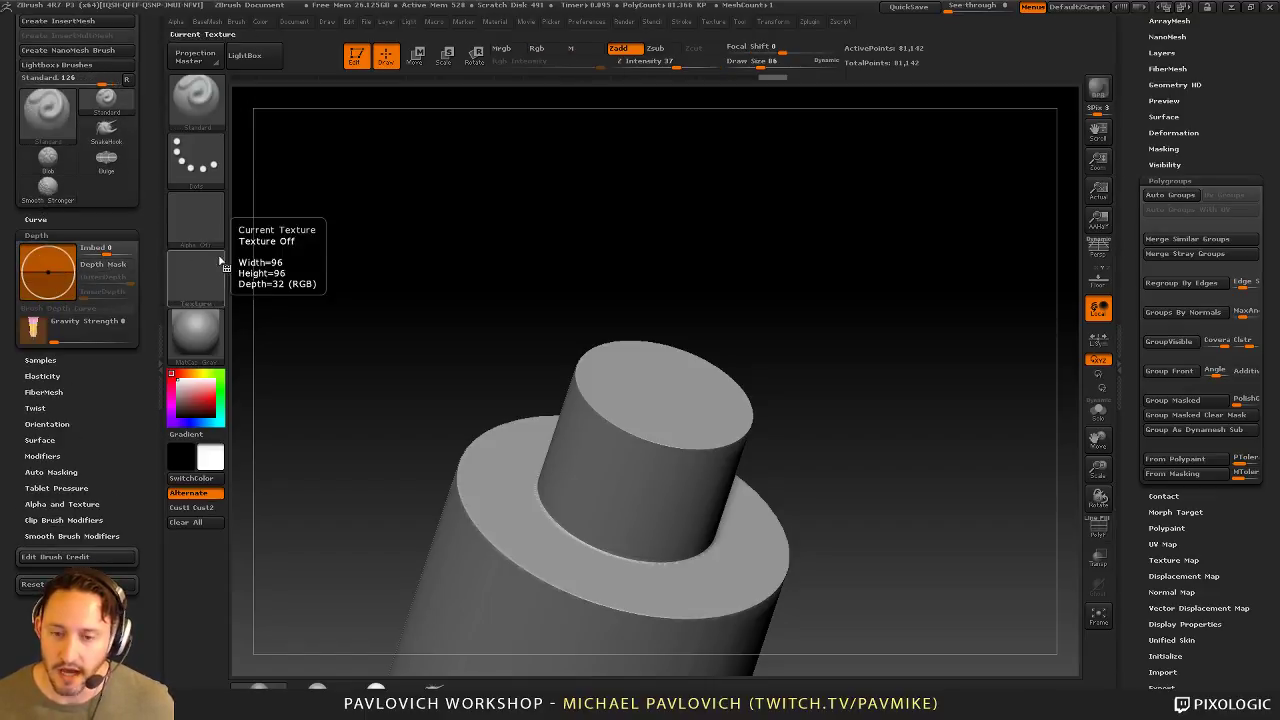
Step: Turn on Depth Mask for the MaskPen masking brush
key(ctrl)
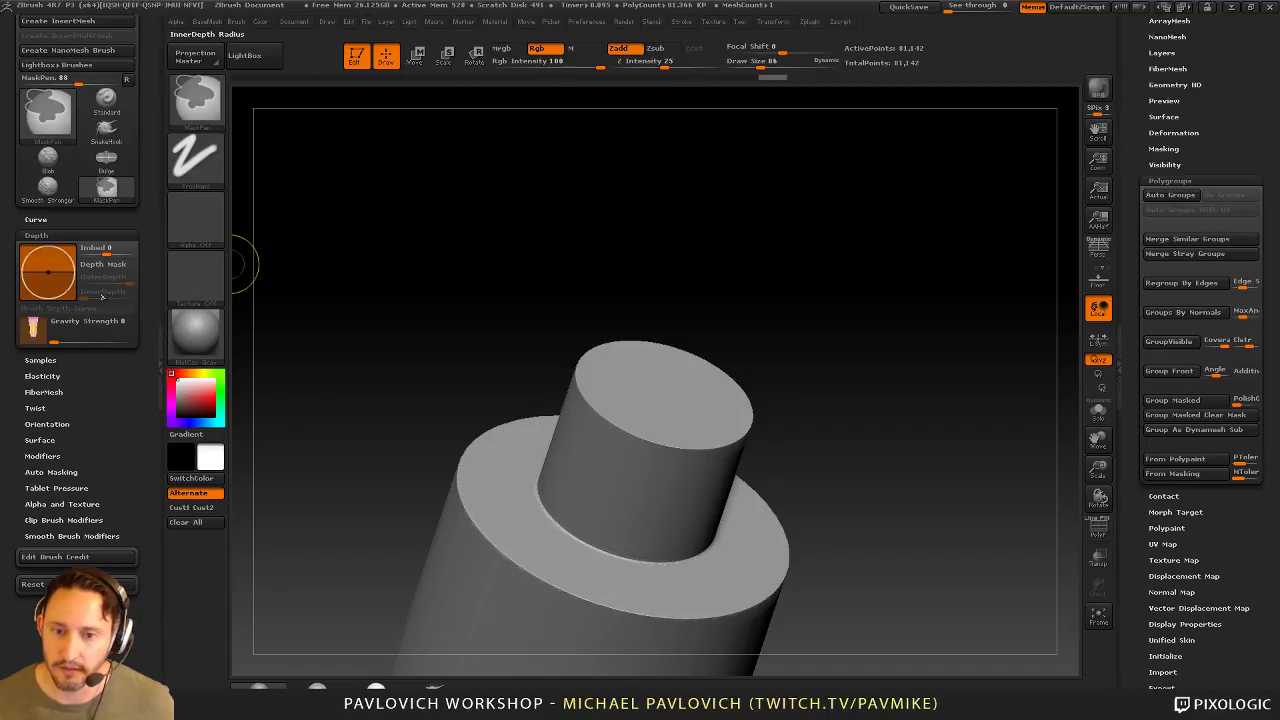
click(103, 264)
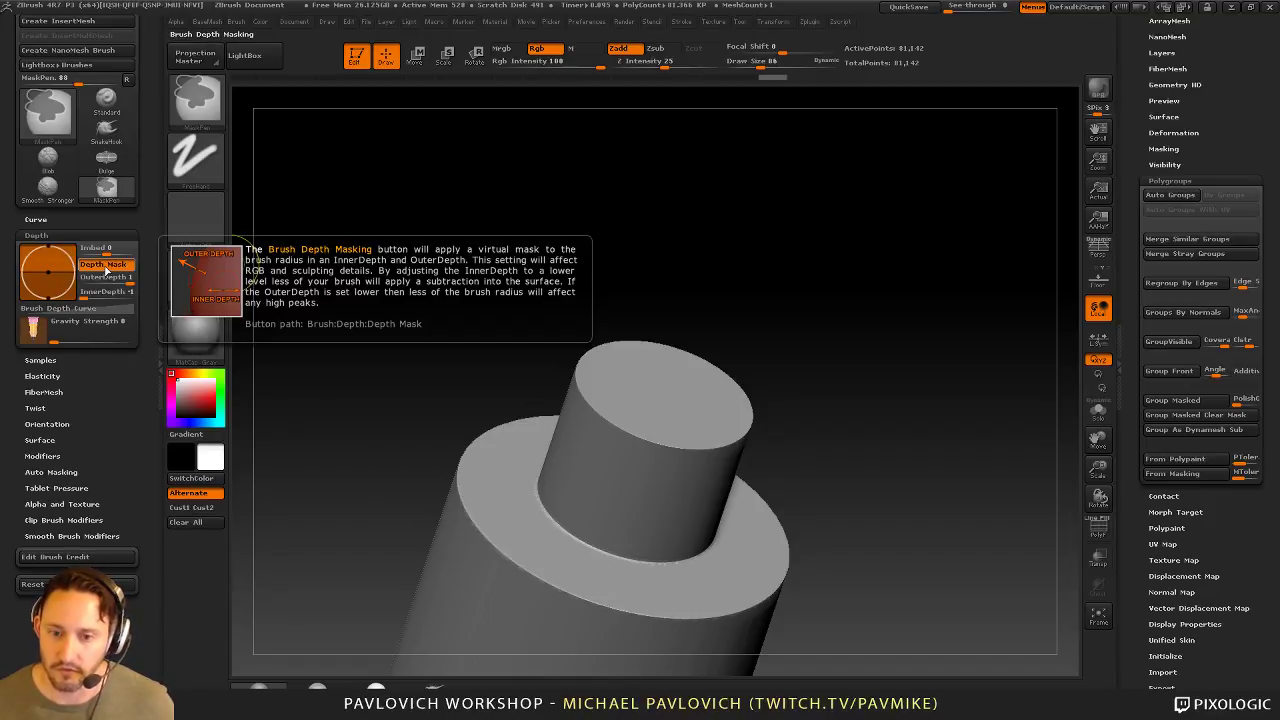
drag(47, 299, 47, 288)
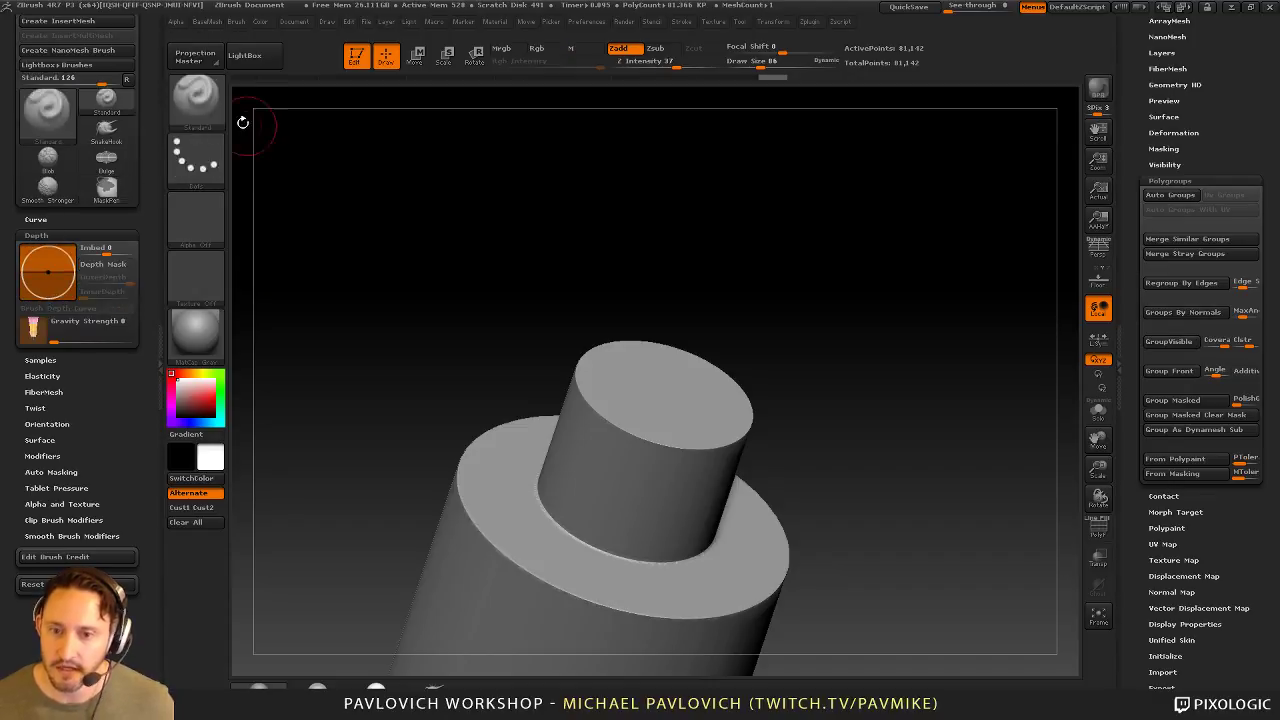
Step: Choose MaskConcave and then MaskConvex as the masking brush, and compare their depth placement settings
click(195, 97)
click(625, 172)
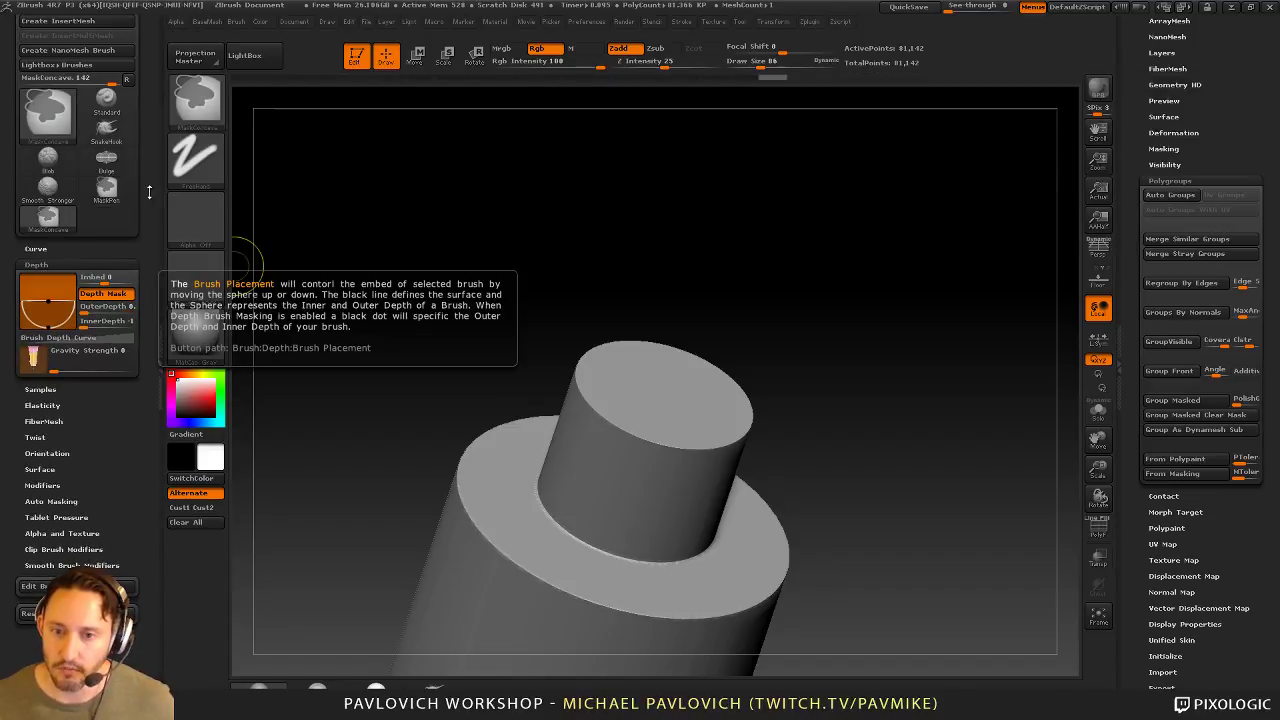
click(195, 97)
click(687, 174)
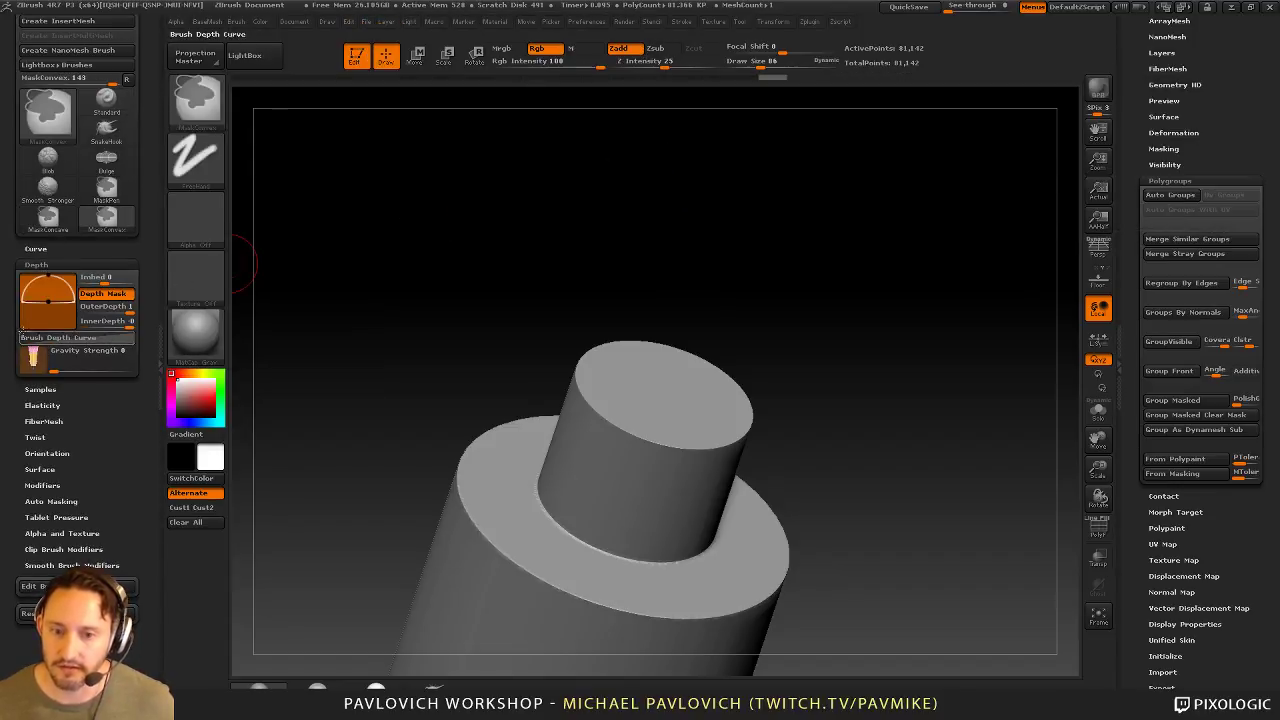
key(ctrl)
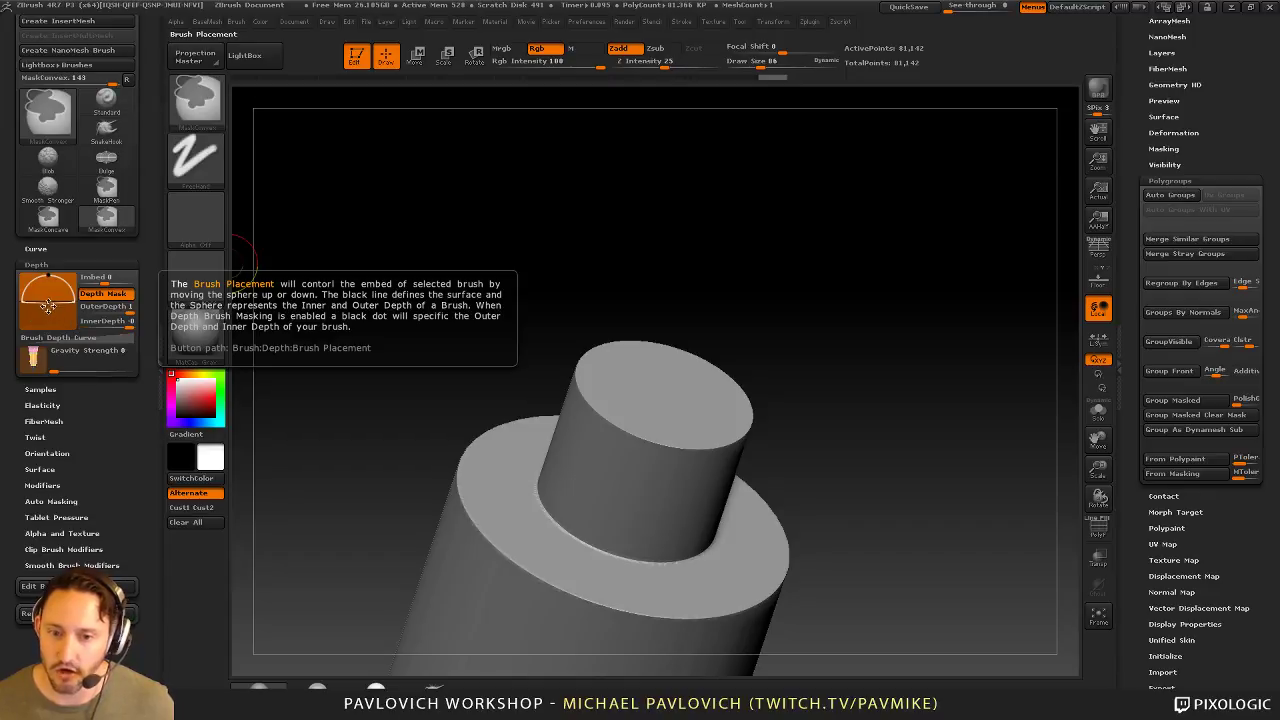
ctrl+drag(49, 307, 49, 313)
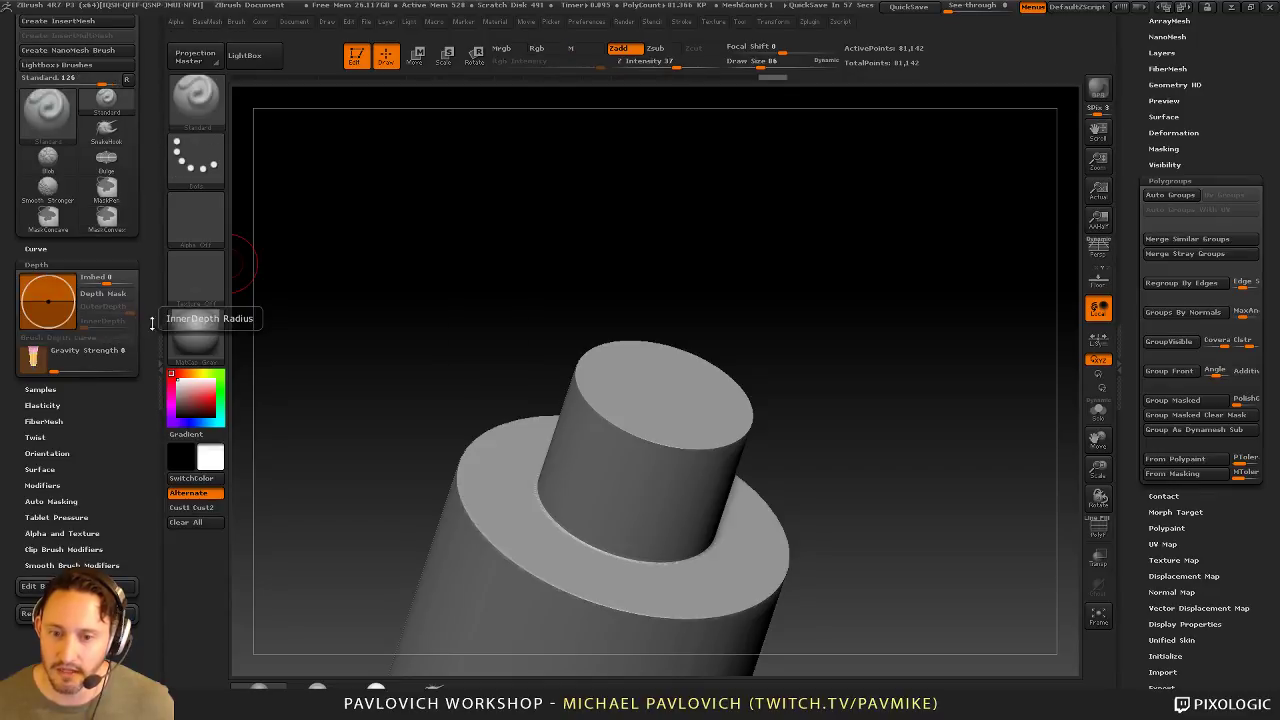
Step: Set the InnerDepth of the MaskConvex brush to about -0.057
key(ctrl)
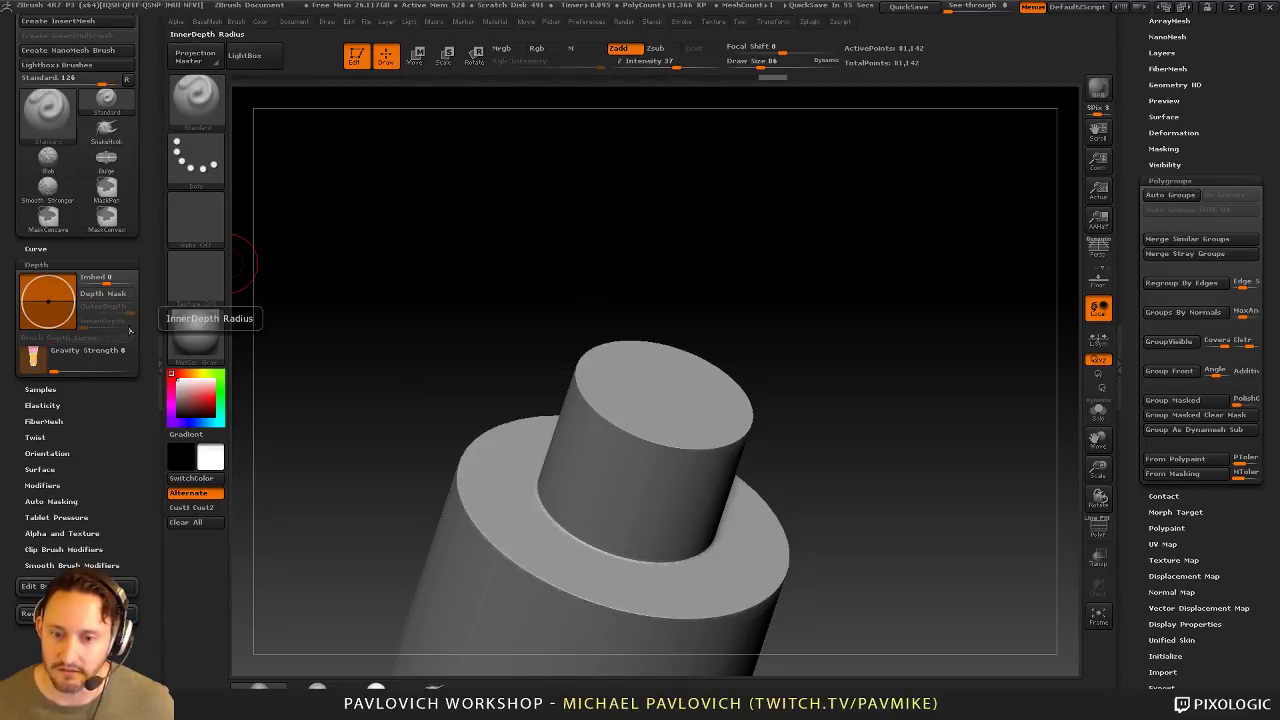
mouse_move(120, 323)
drag(120, 323, 128, 325)
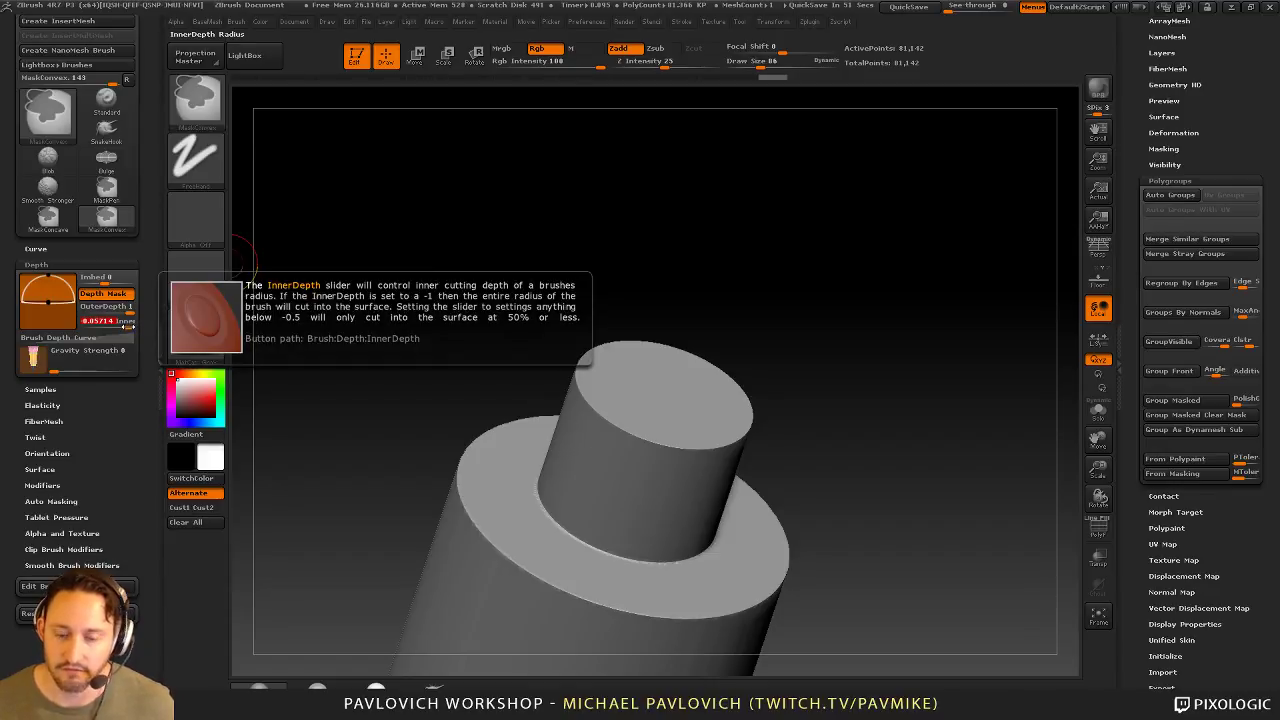
Step: Set the draw size to 181 and paint a MaskConvex mask over the small cylinder's top and across the step below it
mouse_move(662, 232)
mouse_down()
mouse_move(698, 256)
mouse_move(655, 252)
mouse_up()
key(s)
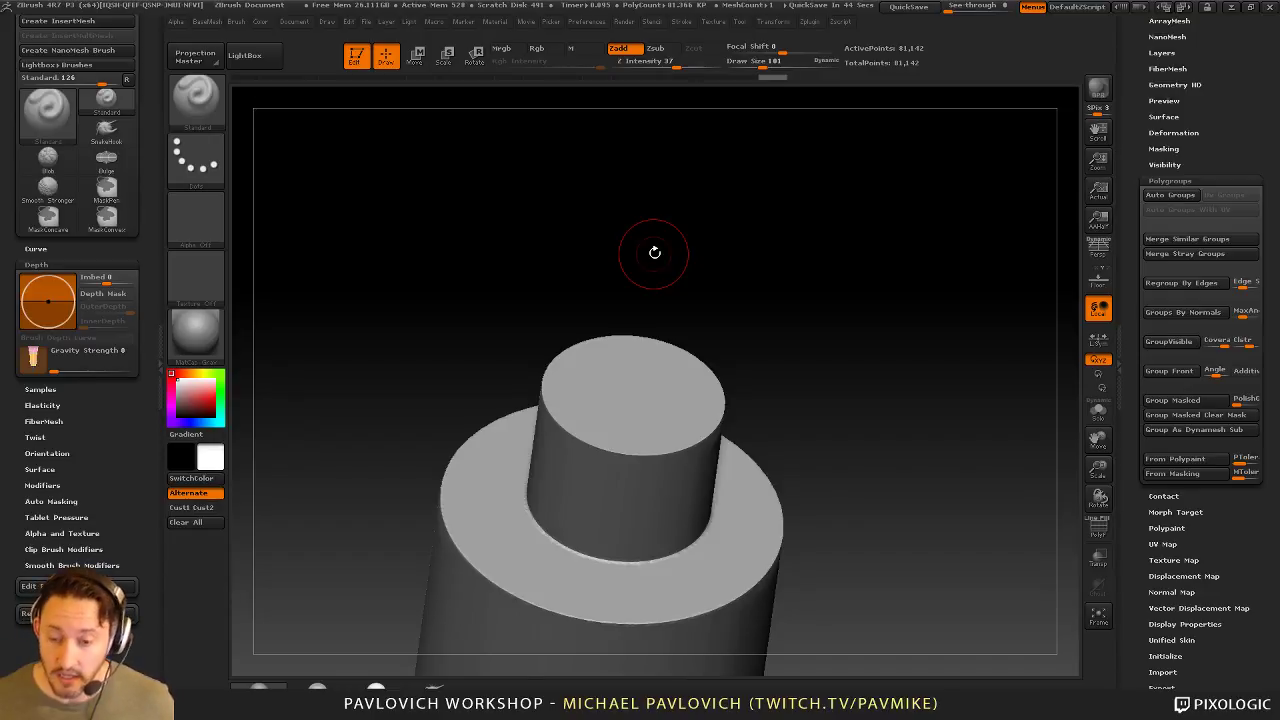
alt+drag(774, 243, 737, 238)
ctrl+click(210, 110)
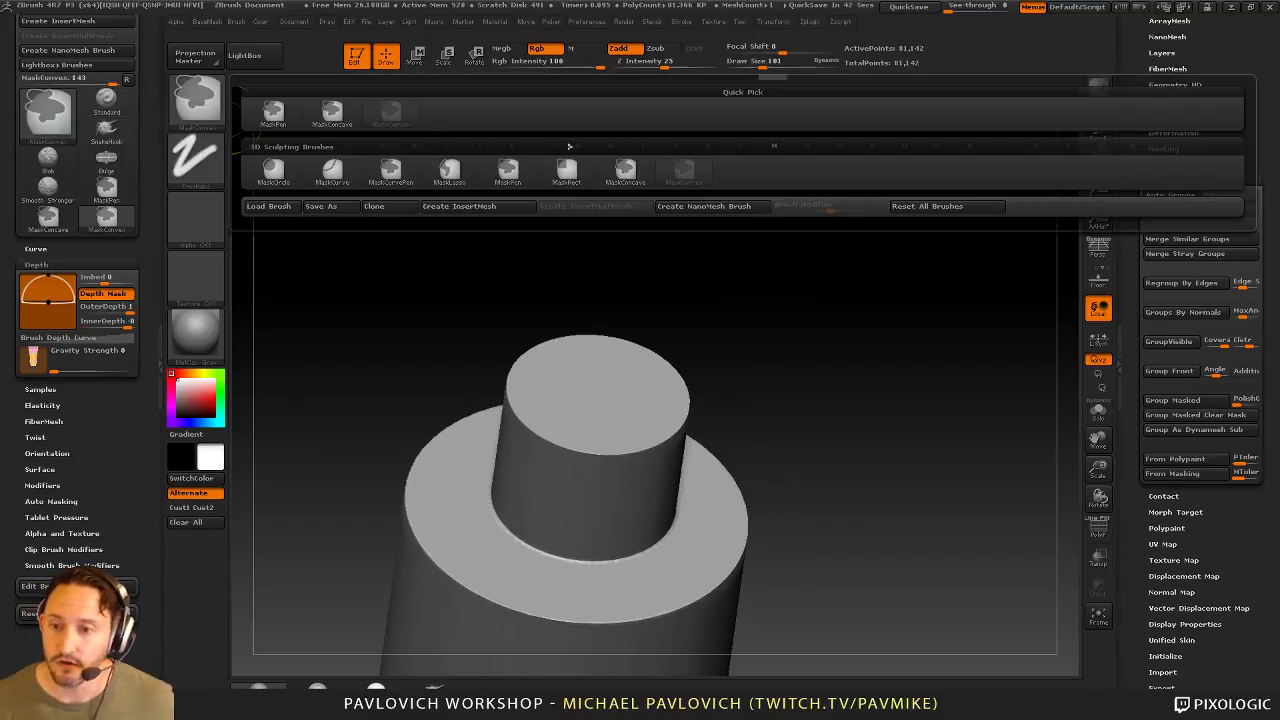
mouse_move(808, 293)
alt+mouse_down()
mouse_move(786, 274)
mouse_move(774, 290)
alt+mouse_up()
key(s)
mouse_move(564, 391)
mouse_down()
mouse_move(572, 384)
mouse_move(544, 402)
mouse_move(616, 382)
mouse_move(582, 342)
mouse_move(544, 381)
mouse_up()
key(s)
mouse_move(620, 260)
mouse_down()
mouse_move(780, 317)
mouse_move(746, 332)
mouse_up()
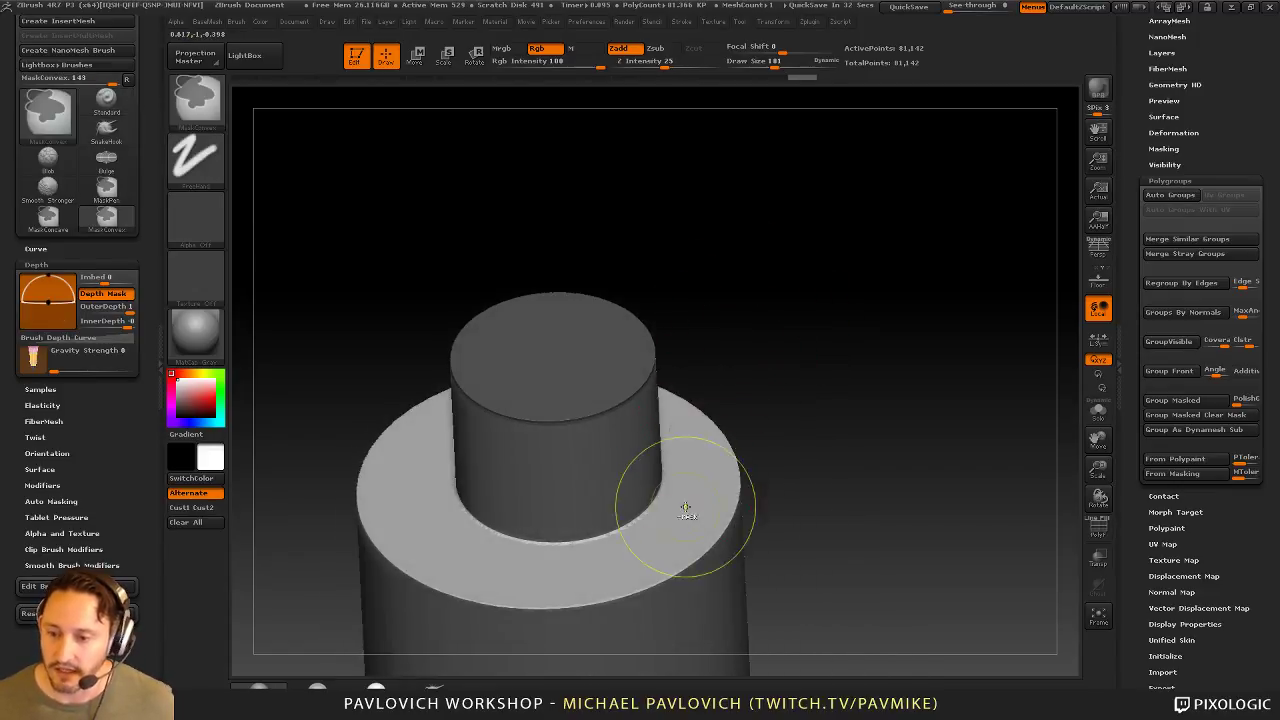
mouse_move(680, 509)
ctrl+mouse_down()
mouse_move(650, 531)
mouse_move(590, 540)
mouse_move(636, 554)
ctrl+mouse_up()
ctrl+drag(753, 460, 771, 417)
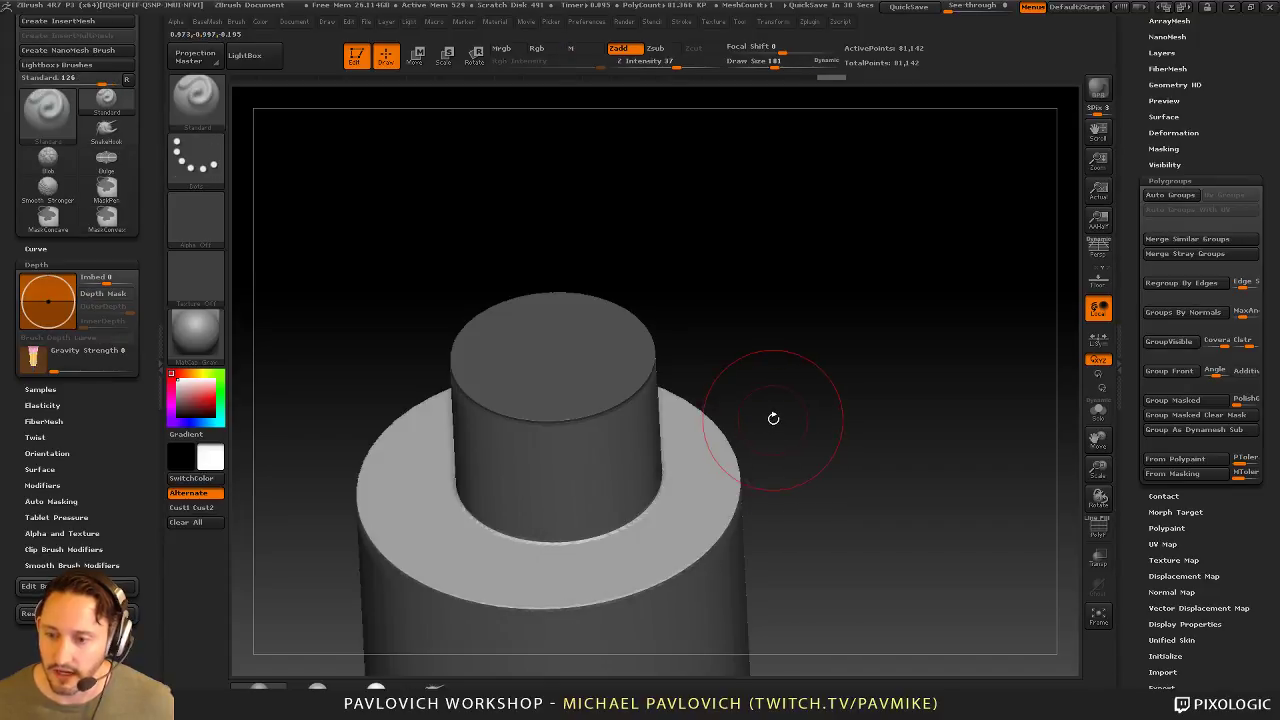
Step: Switch the masking brush to MaskConcave, set the draw size to 150, and mask the ring-shaped face around the small cylinder's base
key(b)
click(672, 183)
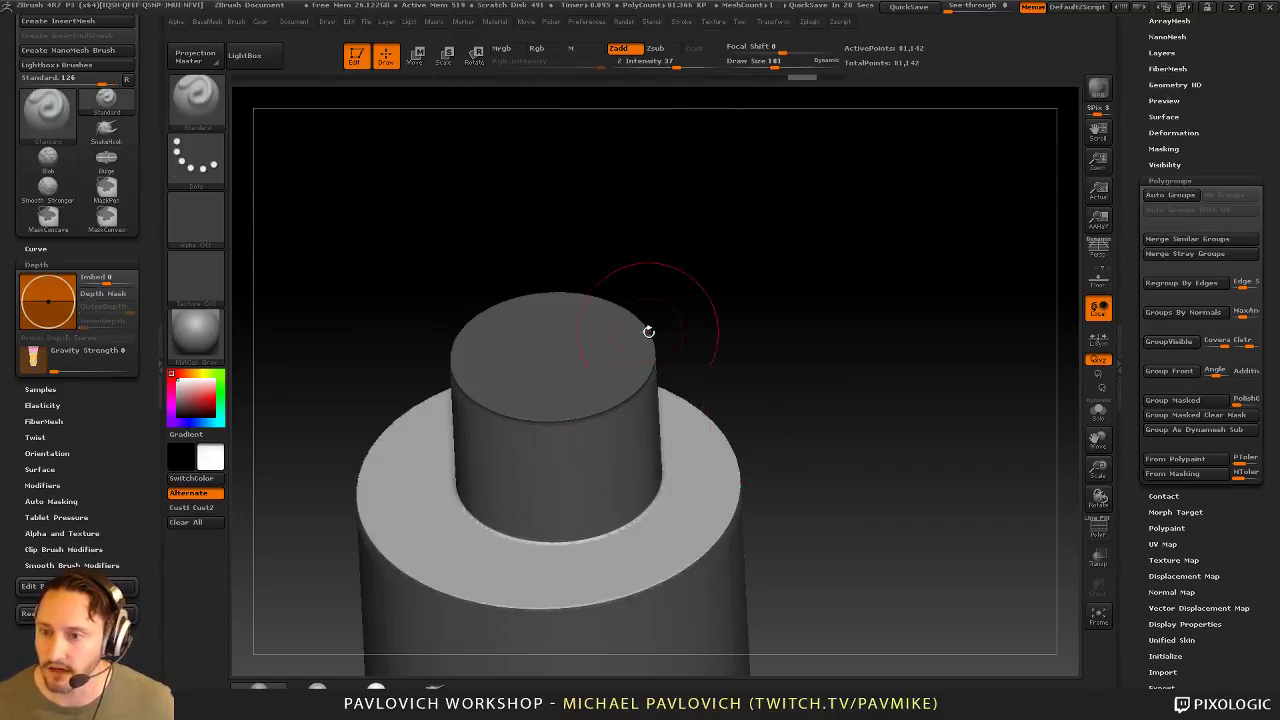
mouse_move(612, 527)
ctrl+mouse_down()
mouse_move(620, 562)
mouse_move(480, 565)
mouse_move(410, 490)
mouse_move(540, 545)
mouse_move(652, 515)
mouse_move(679, 478)
ctrl+mouse_up()
right_drag(679, 478, 697, 460)
mouse_move(697, 460)
ctrl+mouse_down()
mouse_move(717, 412)
mouse_move(718, 352)
ctrl+mouse_up()
drag(782, 203, 828, 290)
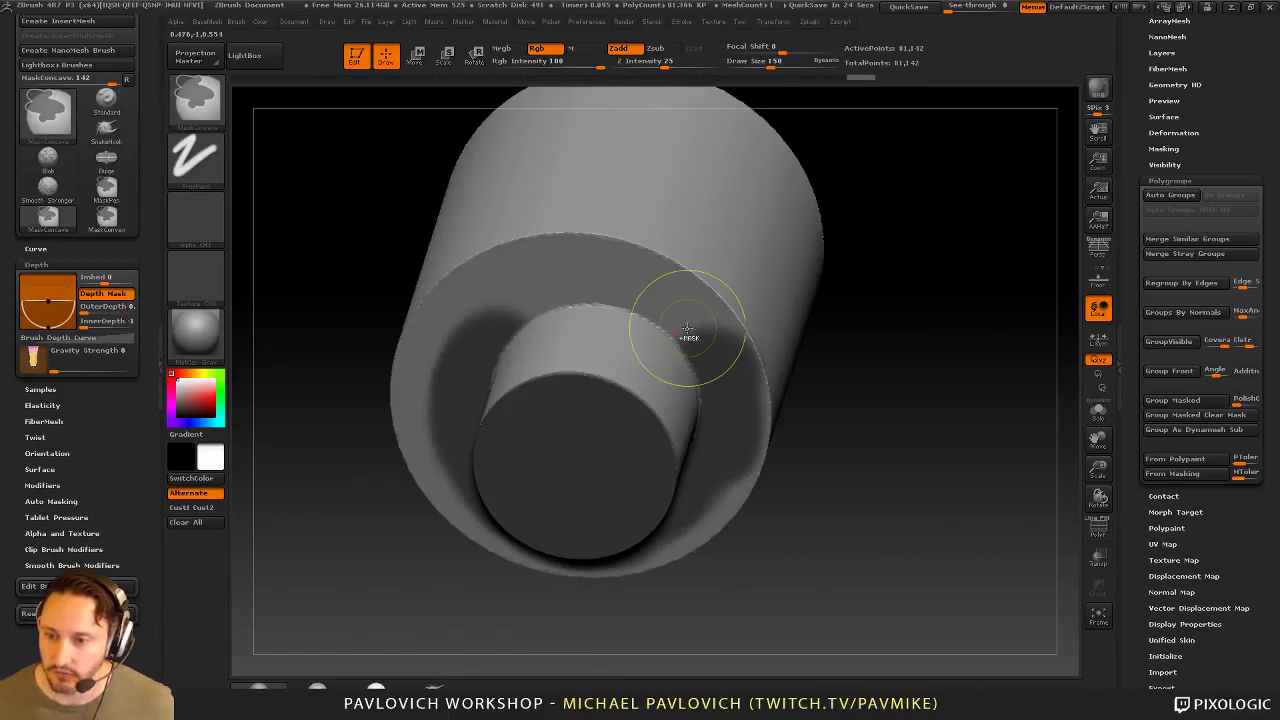
mouse_move(694, 340)
ctrl+mouse_down()
mouse_move(620, 296)
mouse_move(557, 302)
mouse_move(594, 294)
ctrl+mouse_up()
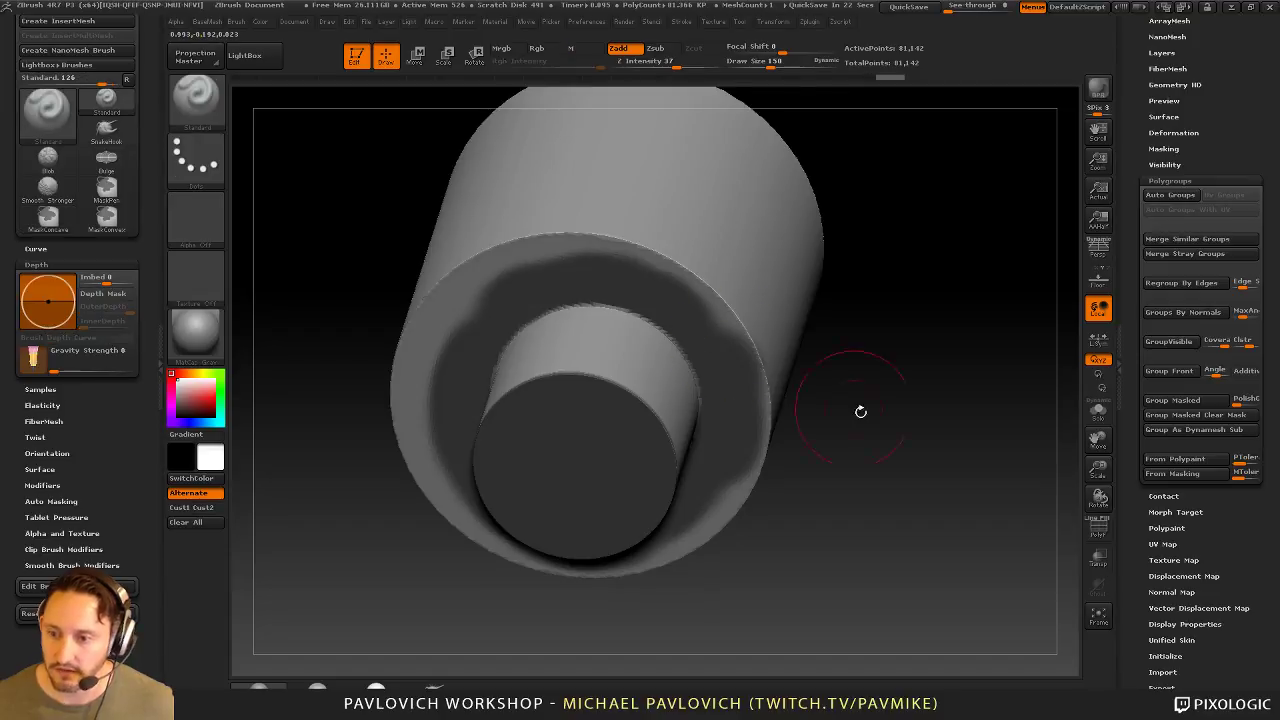
drag(883, 423, 851, 323)
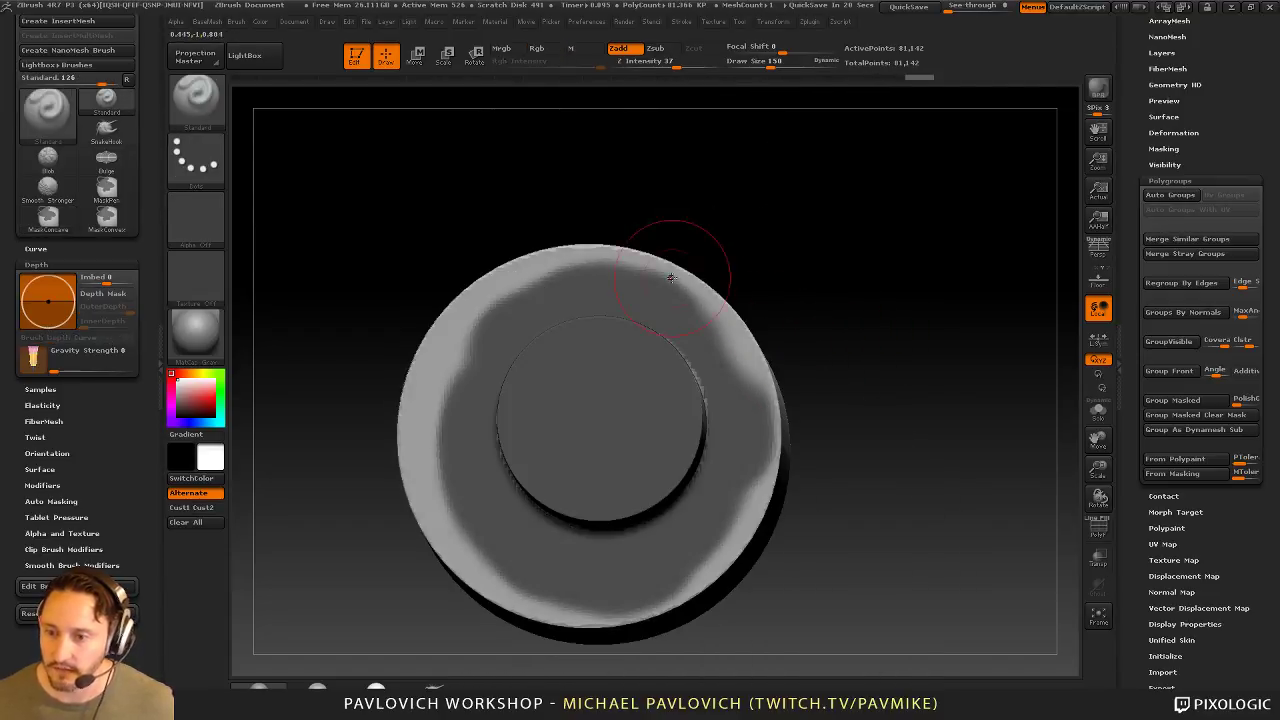
right_drag(670, 268, 644, 338)
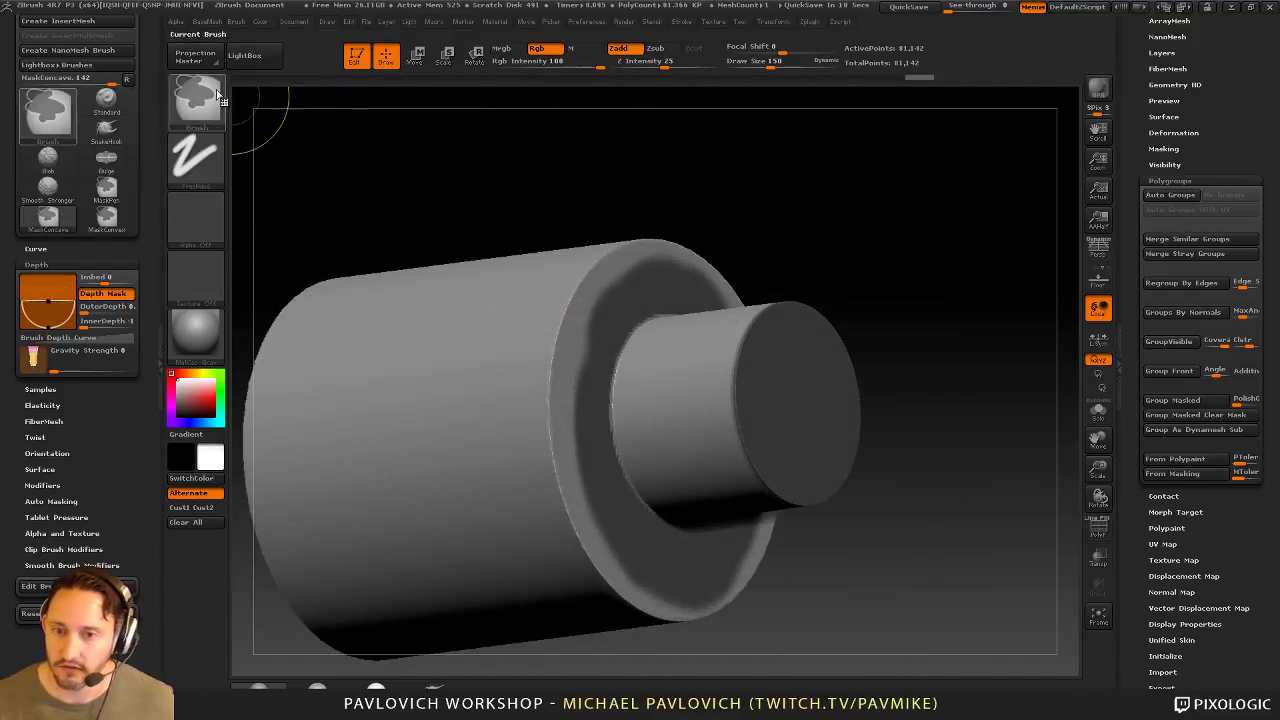
Step: Paint a MaskConvex mask with draw size 126 along the large cylinder's outer rim, and clear the whole mask
click(195, 97)
key([)
mouse_move(623, 291)
ctrl+mouse_down()
mouse_move(588, 310)
mouse_move(561, 430)
mouse_move(577, 490)
ctrl+mouse_up()
drag(831, 554, 560, 510)
key(ctrl)
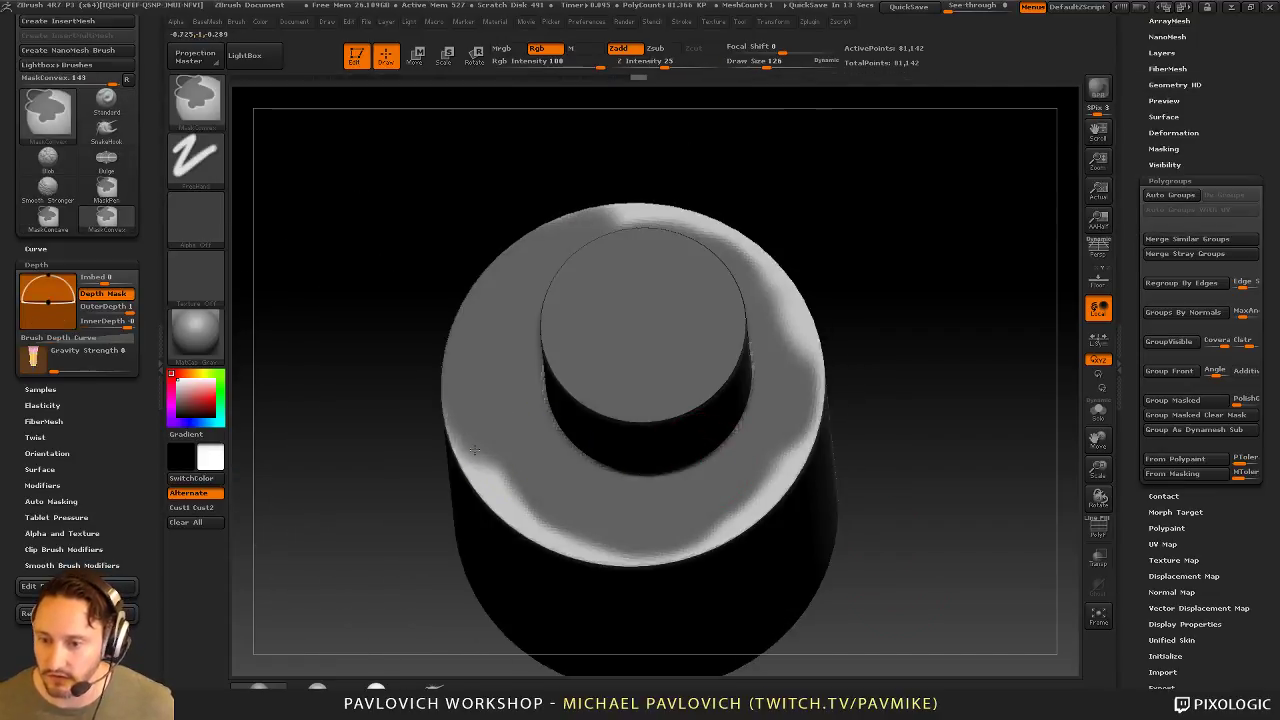
drag(960, 470, 961, 380)
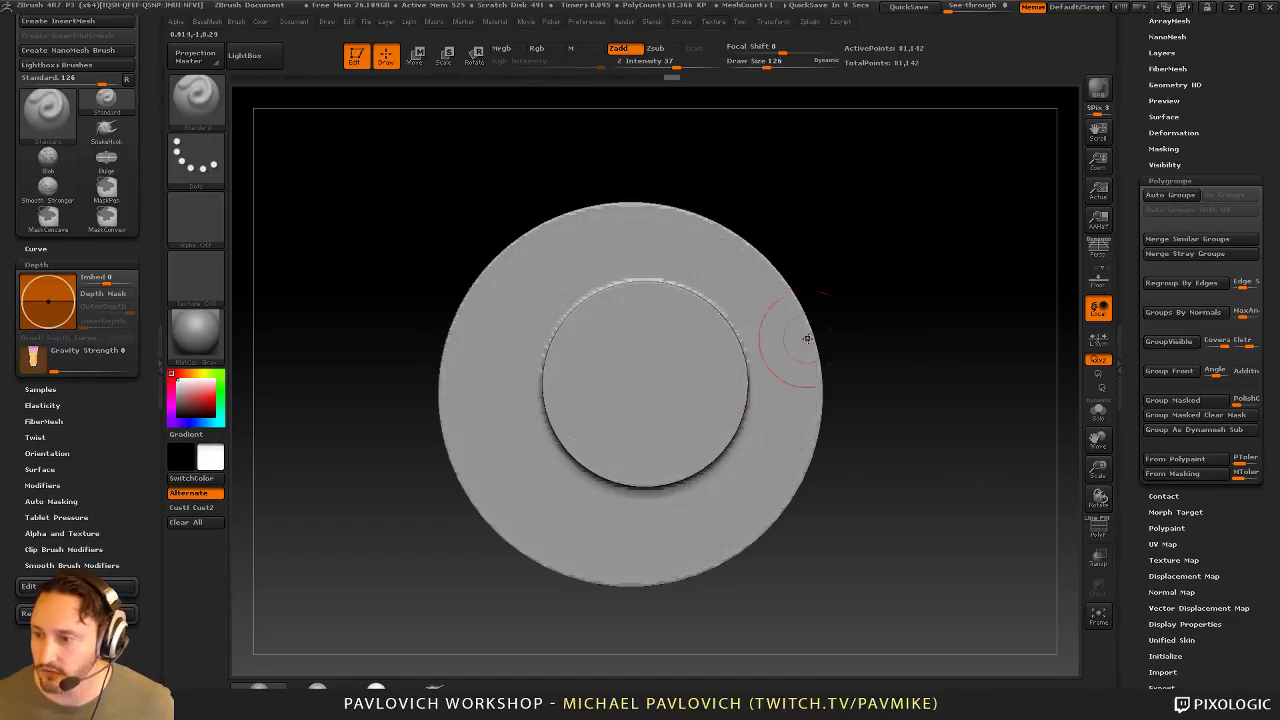
Step: Display the polyframe, assign the whole mesh to a single polygroup, and set the draw size to 82
key(shift+f)
key(ctrl+w)
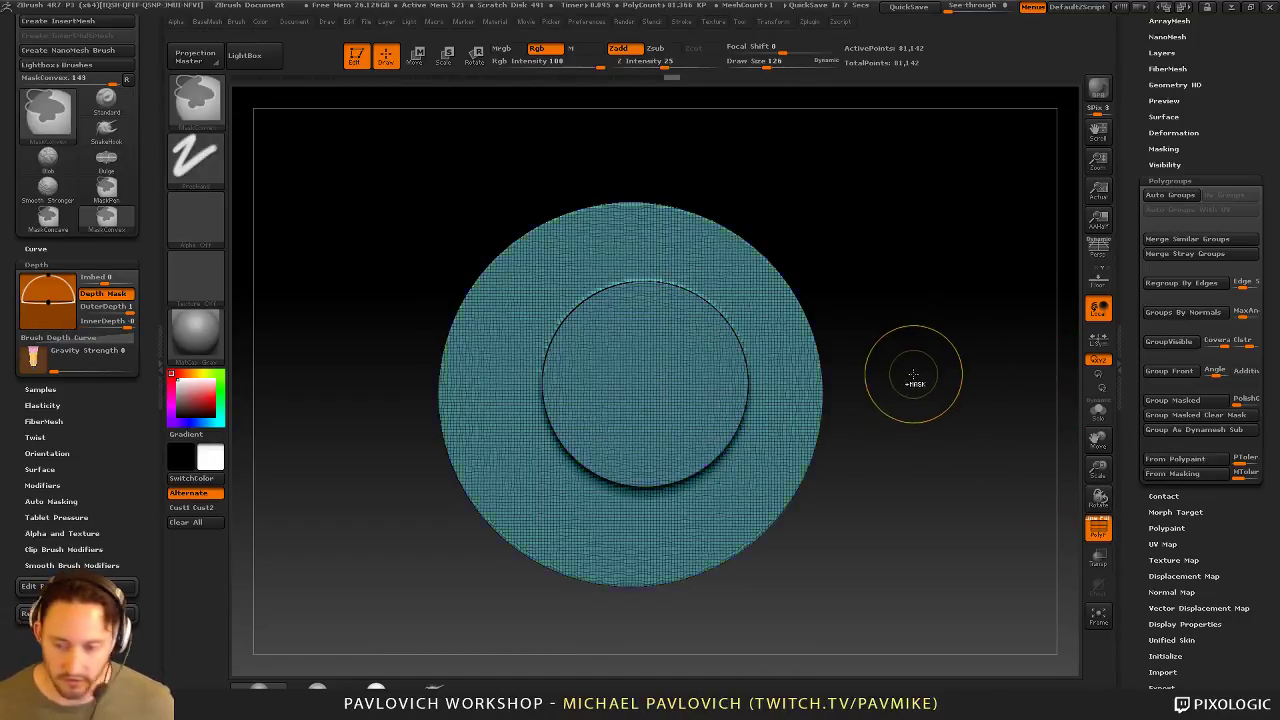
key(bracketleft)
key(bracketleft)
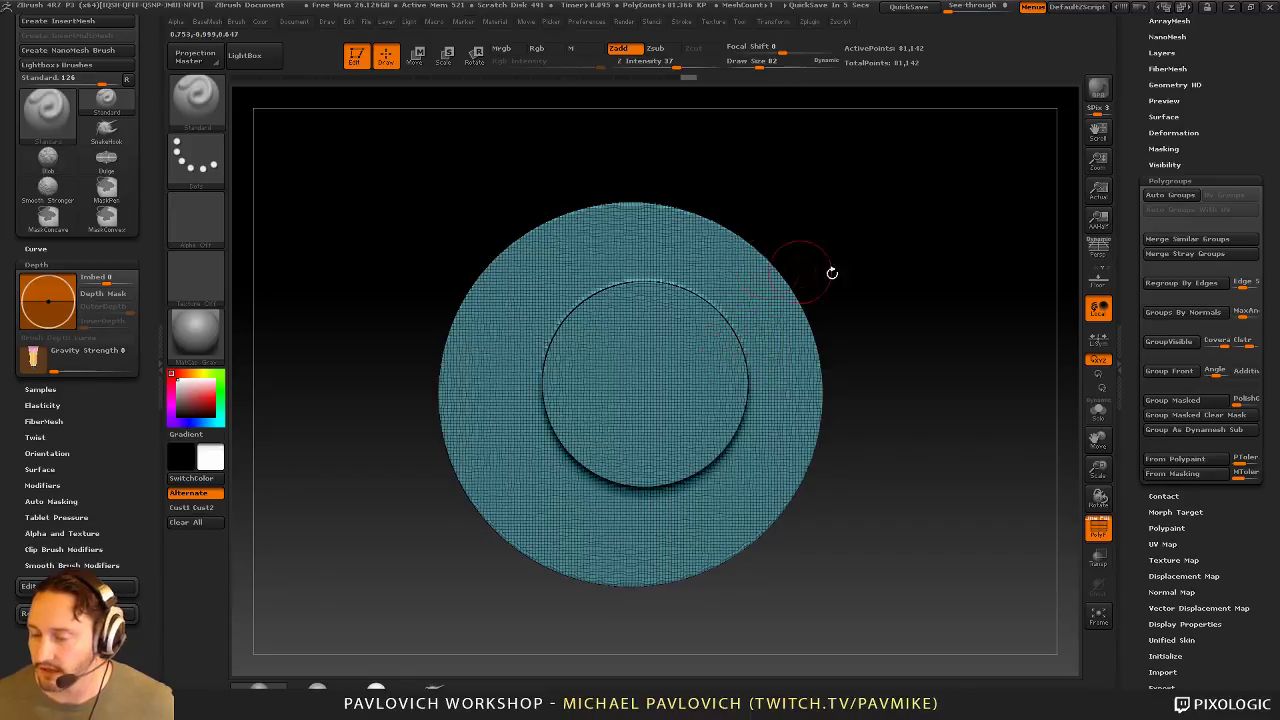
drag(859, 278, 918, 375)
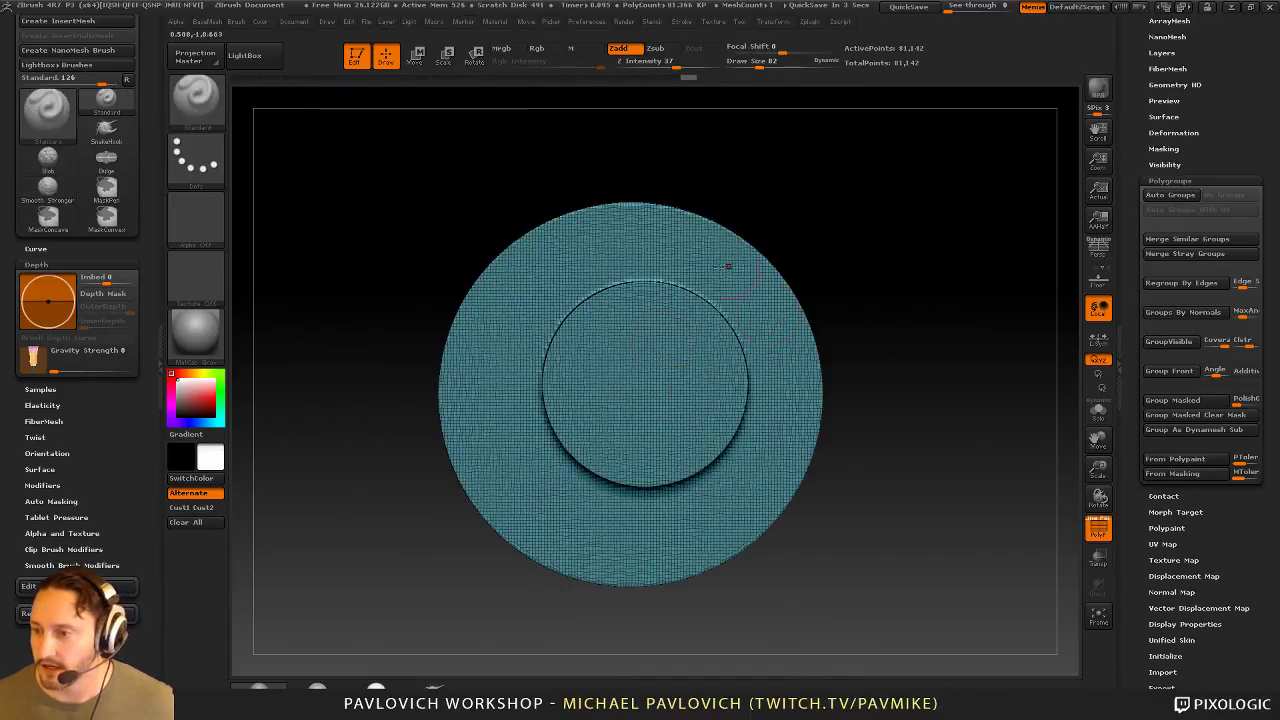
Step: Try GroupVisible while facing the cylinder ends and check the new polygroup from the side
alt+right_drag(698, 352, 676, 367)
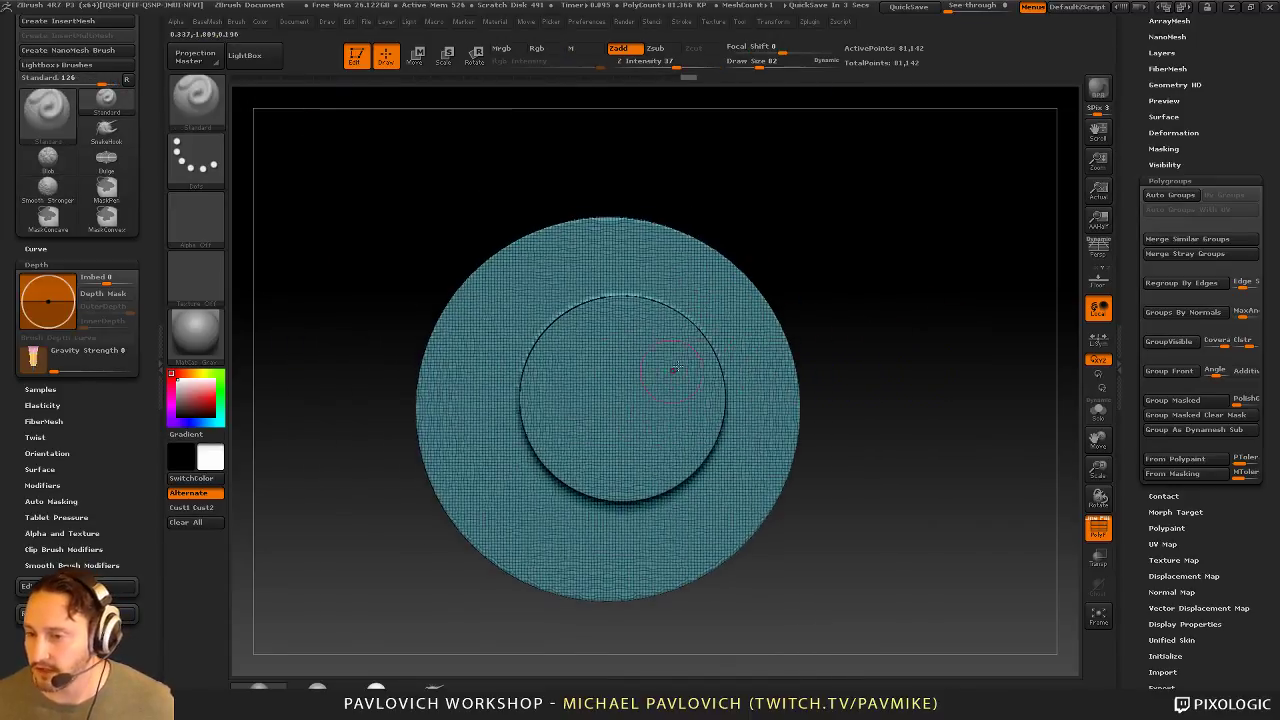
click(1179, 346)
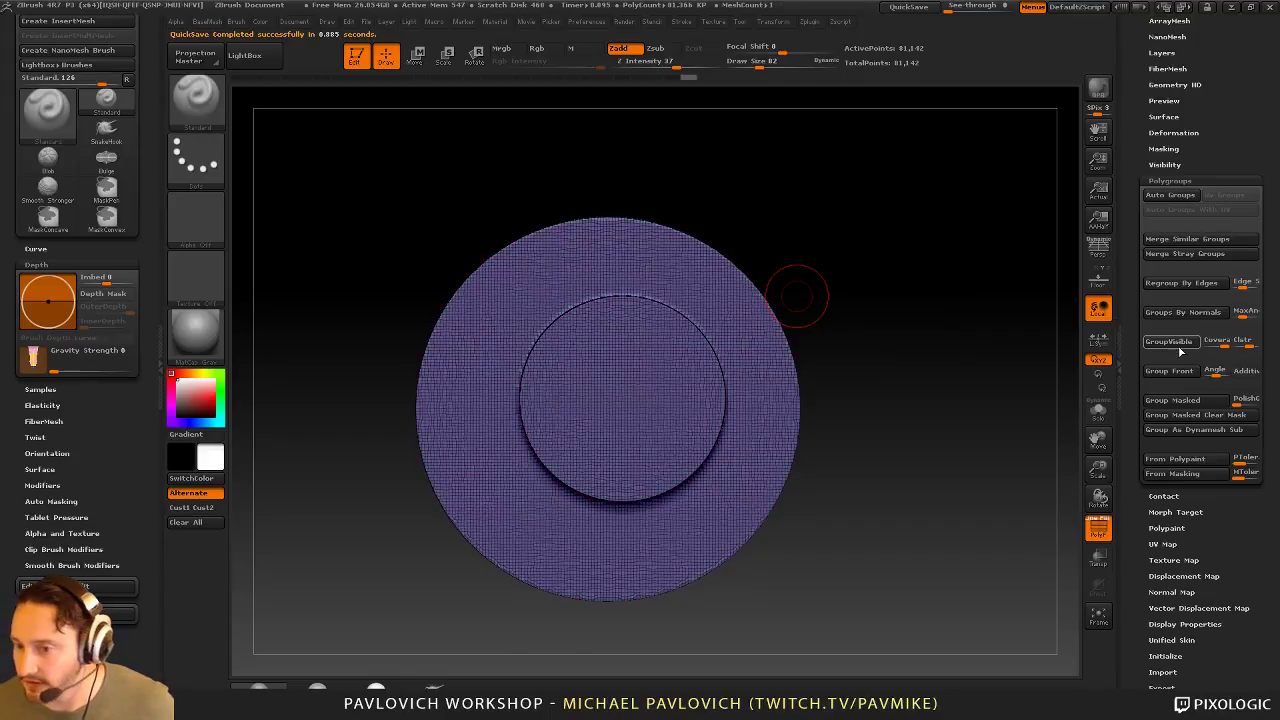
drag(872, 386, 732, 389)
Step: Put the whole mesh into one polygroup and try Group Front from an oblique view
key(ctrl+w)
click(1168, 371)
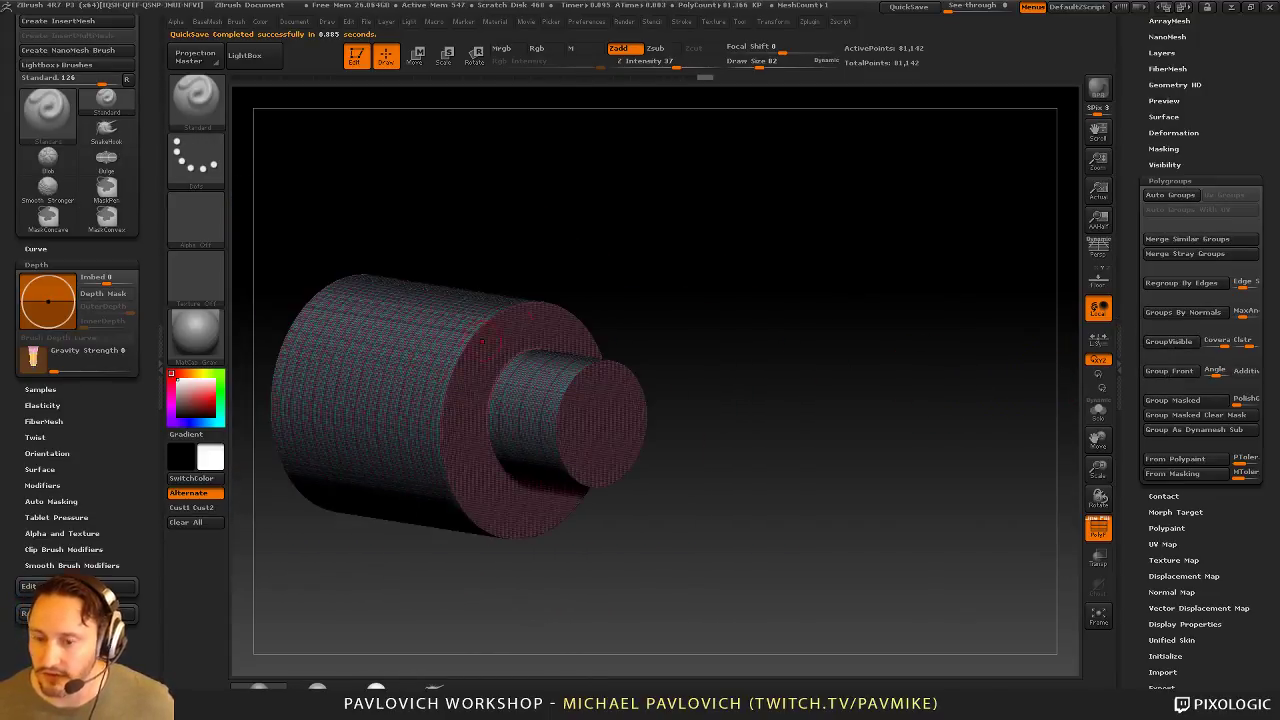
mouse_move(494, 353)
mouse_down()
mouse_move(677, 257)
mouse_move(851, 240)
mouse_move(890, 264)
mouse_up()
Step: Regroup the whole mesh as one polygroup and apply Group Front while looking straight at the end faces
key(ctrl+w)
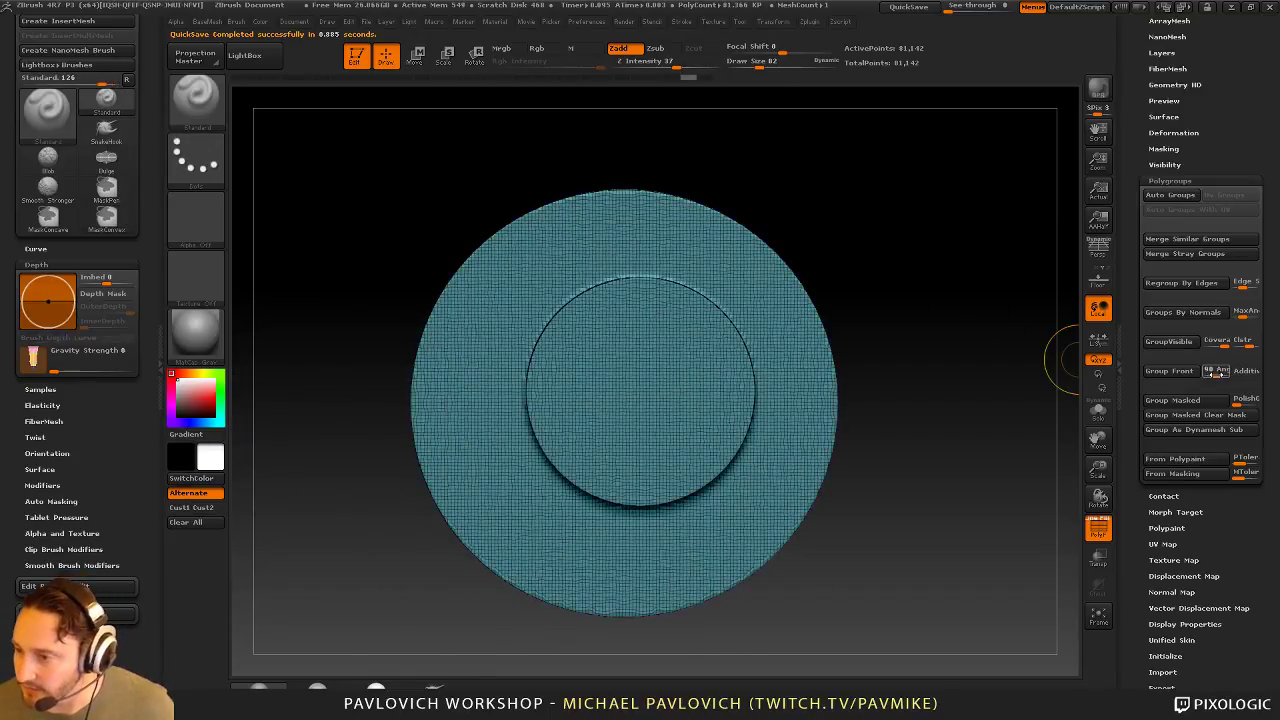
click(1168, 371)
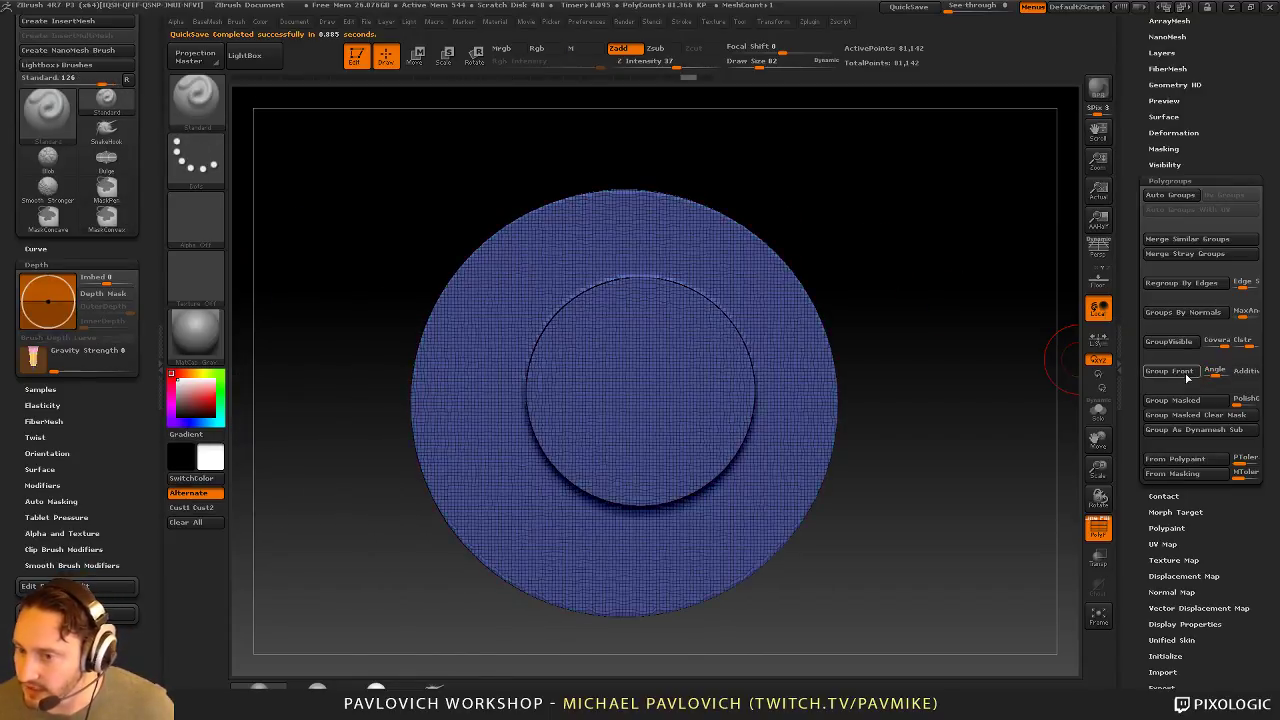
drag(1060, 345, 1011, 403)
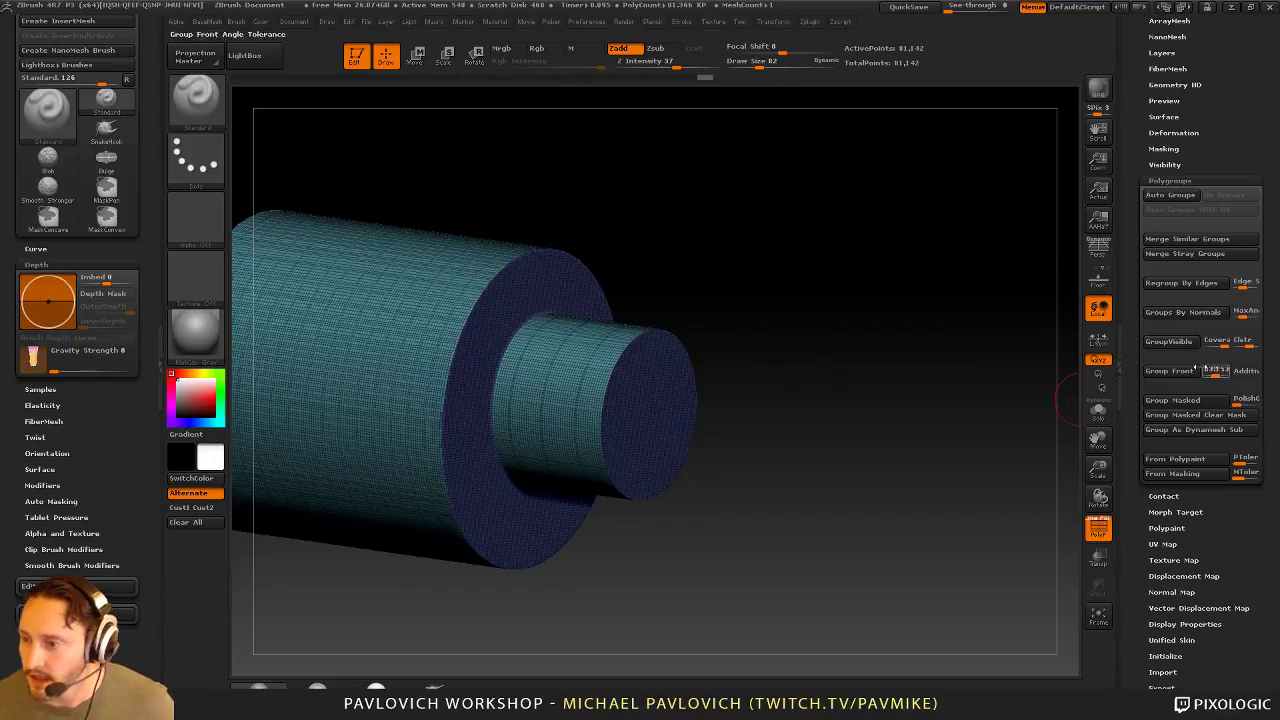
Step: Adjust the Group Front angle tolerance, apply Group Front to the end faces again, and check the polygroups around the model
alt+drag(890, 400, 1116, 356)
click(1172, 373)
drag(991, 411, 990, 335)
drag(849, 372, 792, 340)
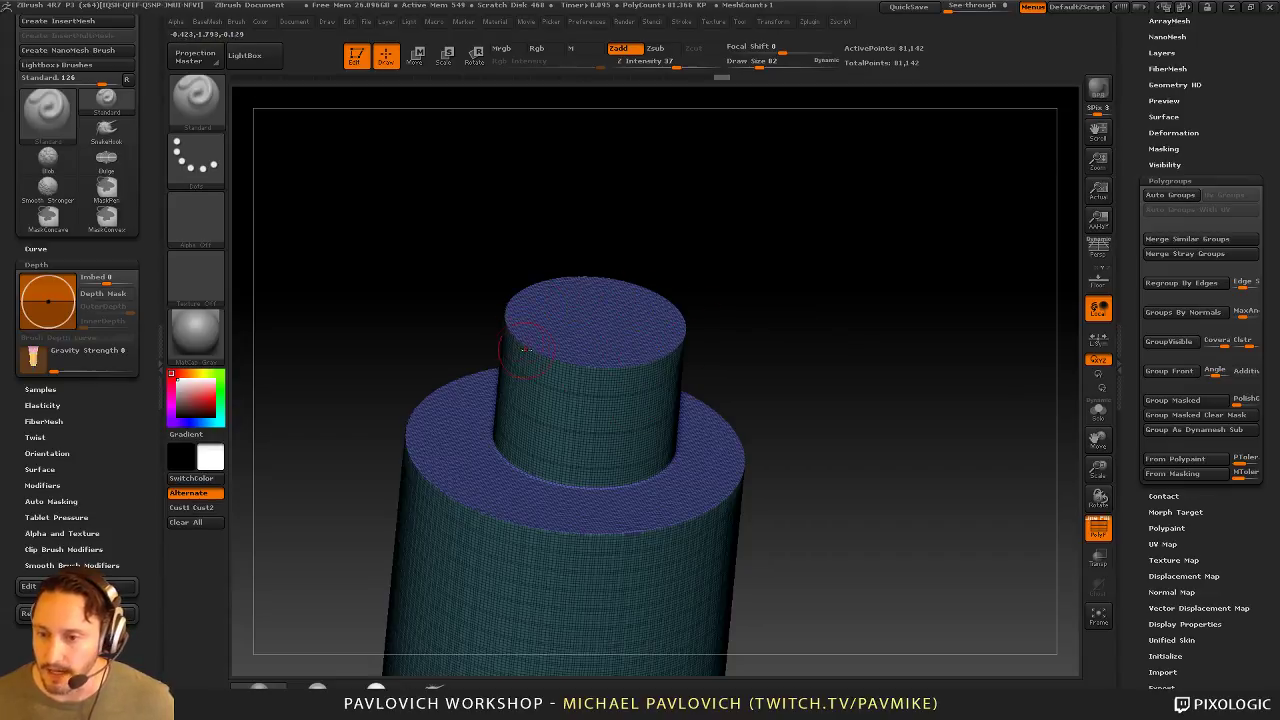
Step: Expand the ZRemesher settings in the tool's geometry options
drag(1146, 153, 1137, 292)
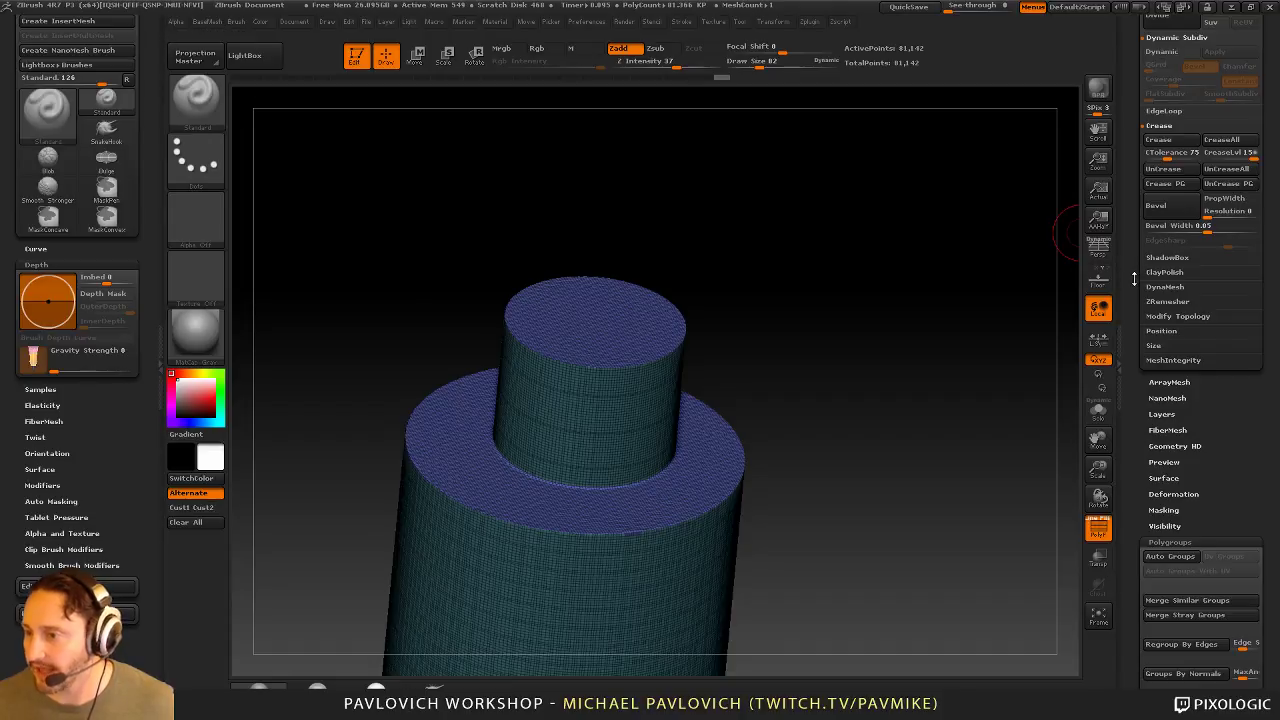
click(1154, 304)
mouse_move(978, 280)
mouse_down()
mouse_move(951, 274)
mouse_move(960, 334)
mouse_move(963, 303)
mouse_move(958, 315)
mouse_up()
key(s)
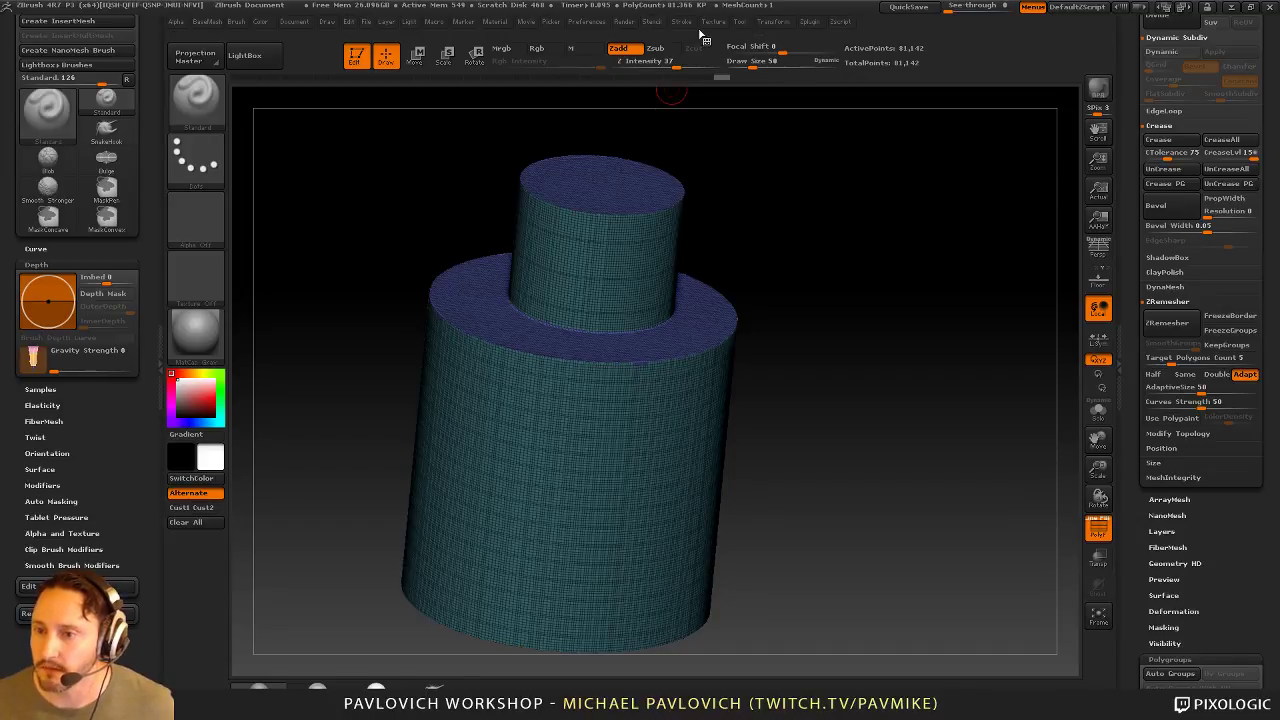
Step: Dock the Stroke palette in the tray and expand its Curve, Curve Functions and Curve Modifiers settings
click(682, 21)
mouse_move(684, 42)
mouse_down()
mouse_move(25, 85)
mouse_move(17, 98)
mouse_up()
click(34, 249)
shift+click(62, 309)
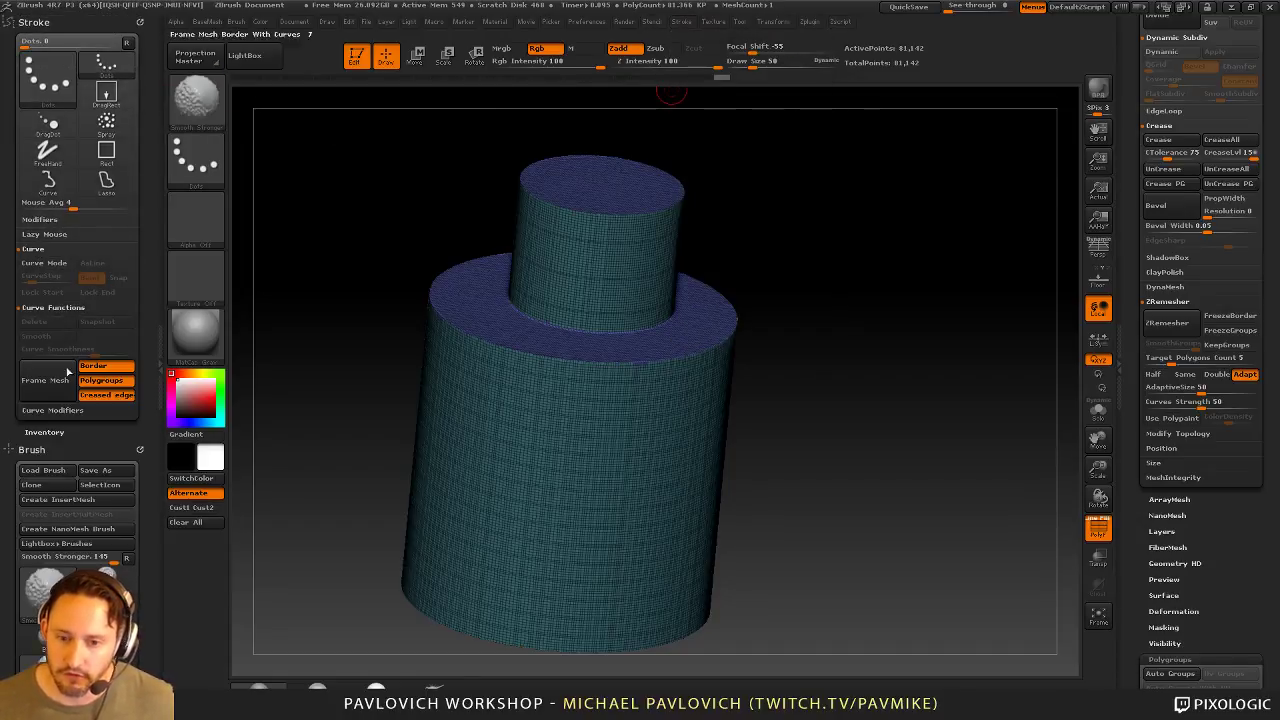
shift+click(70, 410)
Step: Try Frame Mesh with only Polygroups enabled, placing curves along the polygroup borders and leaving out Border and Creased edges
click(100, 394)
click(96, 367)
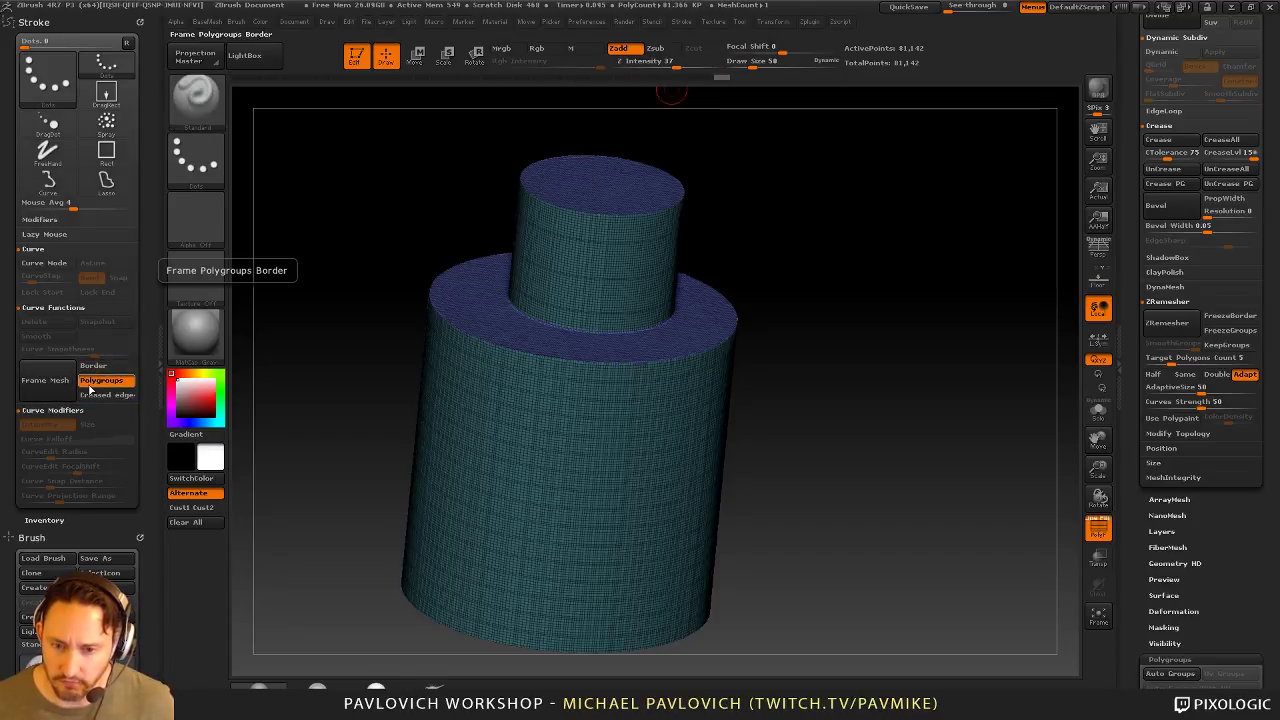
click(45, 380)
drag(829, 249, 725, 283)
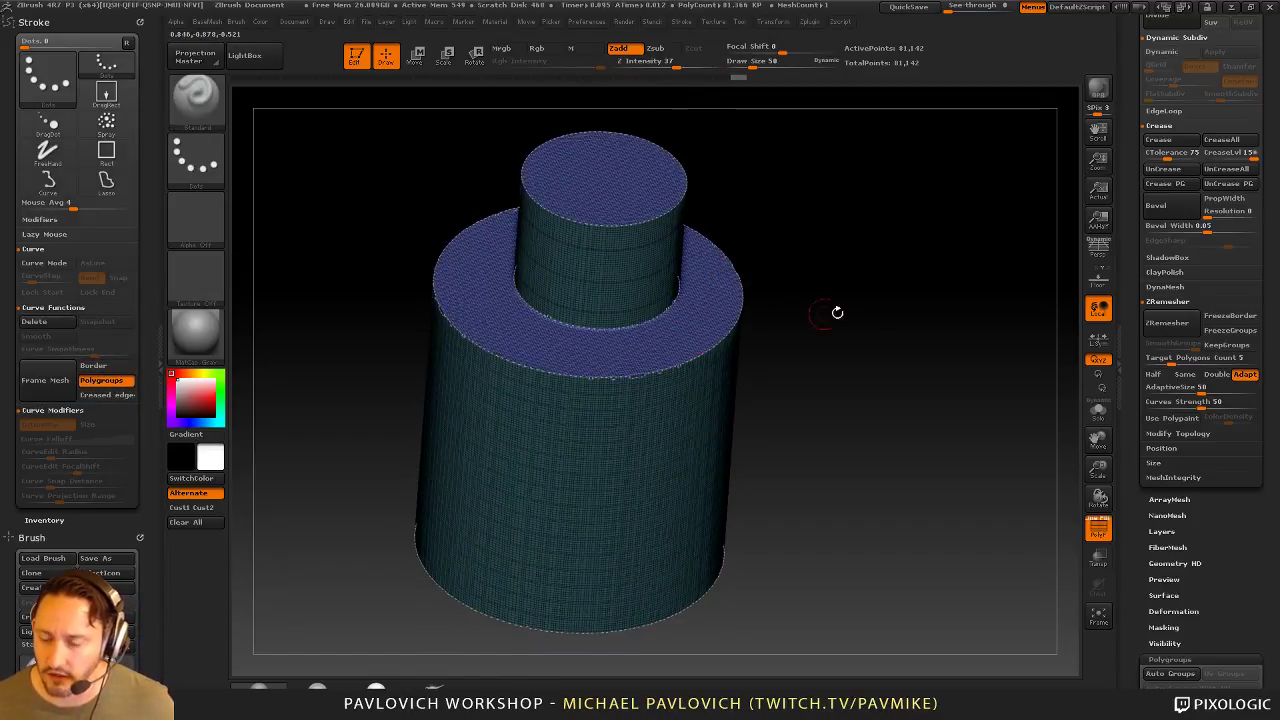
drag(860, 312, 881, 281)
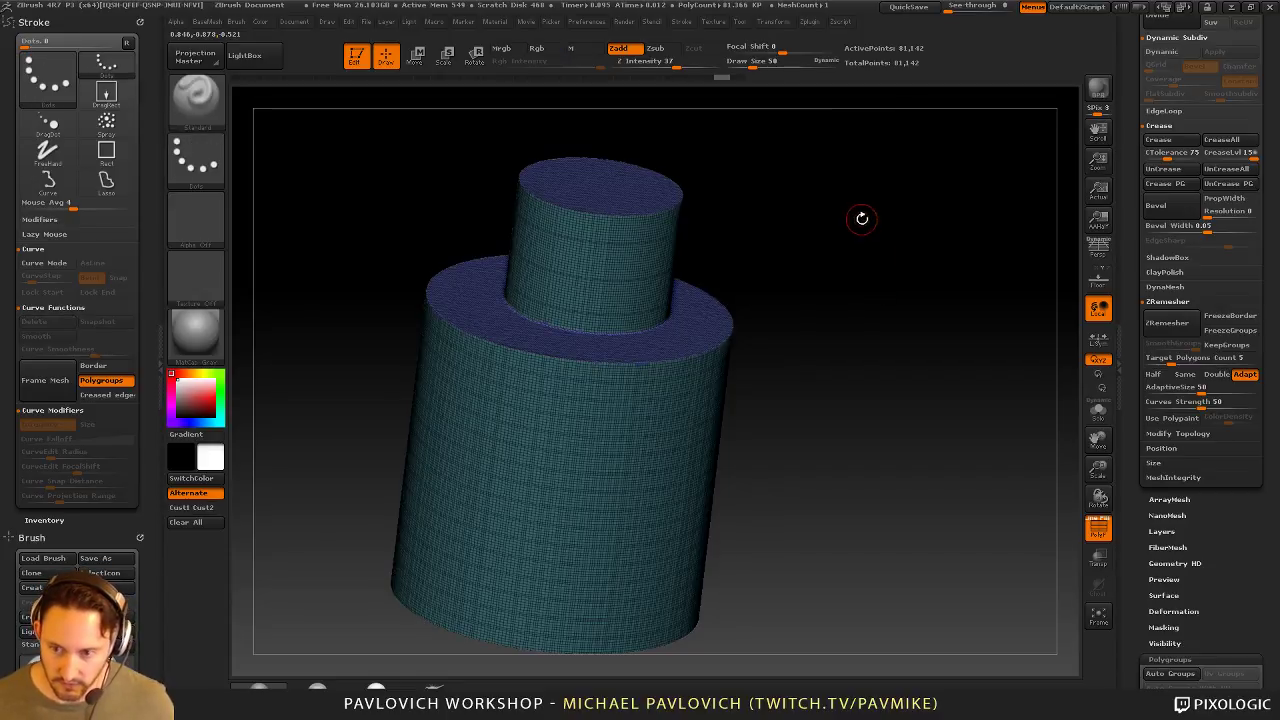
Step: Try drawing a guide curve on the front of the larger cylinder with the ZRemesherGuides brush
key(b)
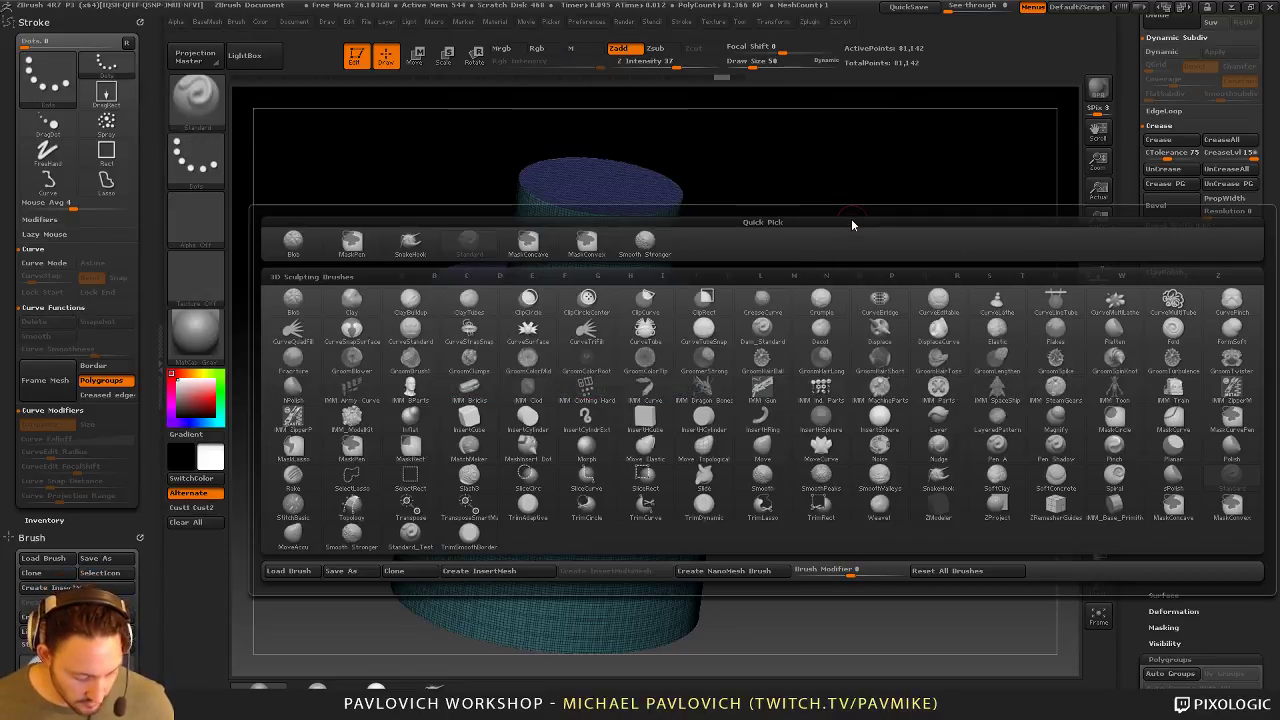
key(z)
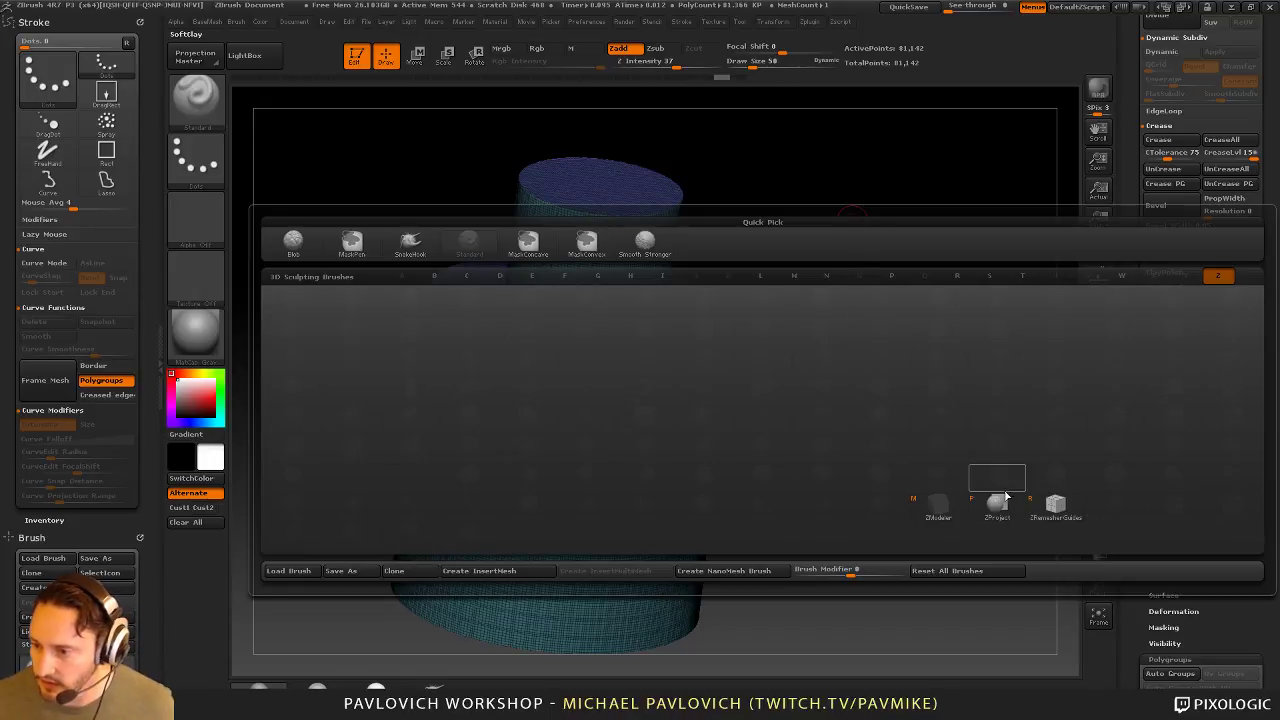
key(r)
drag(511, 347, 579, 360)
drag(823, 300, 936, 332)
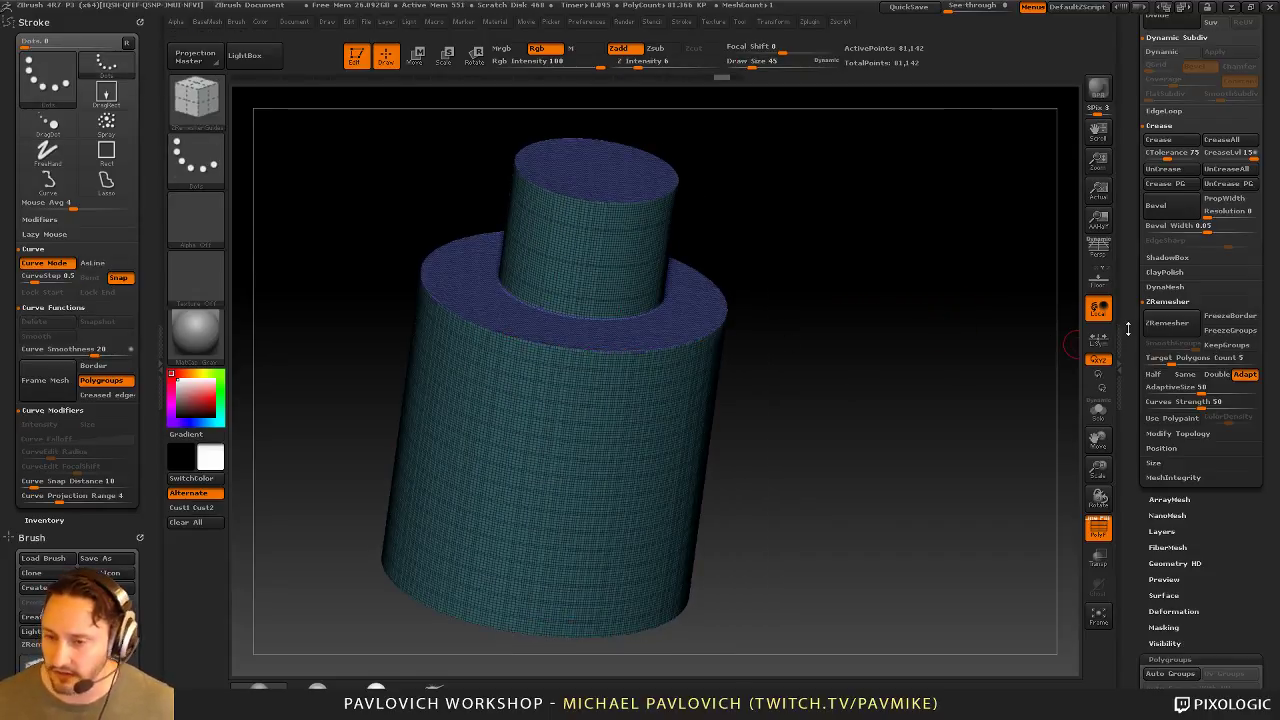
drag(864, 299, 875, 283)
Step: Put the whole mesh into one polygroup and turn on KeepGroups for ZRemesher
key(ctrl+w)
drag(875, 329, 832, 334)
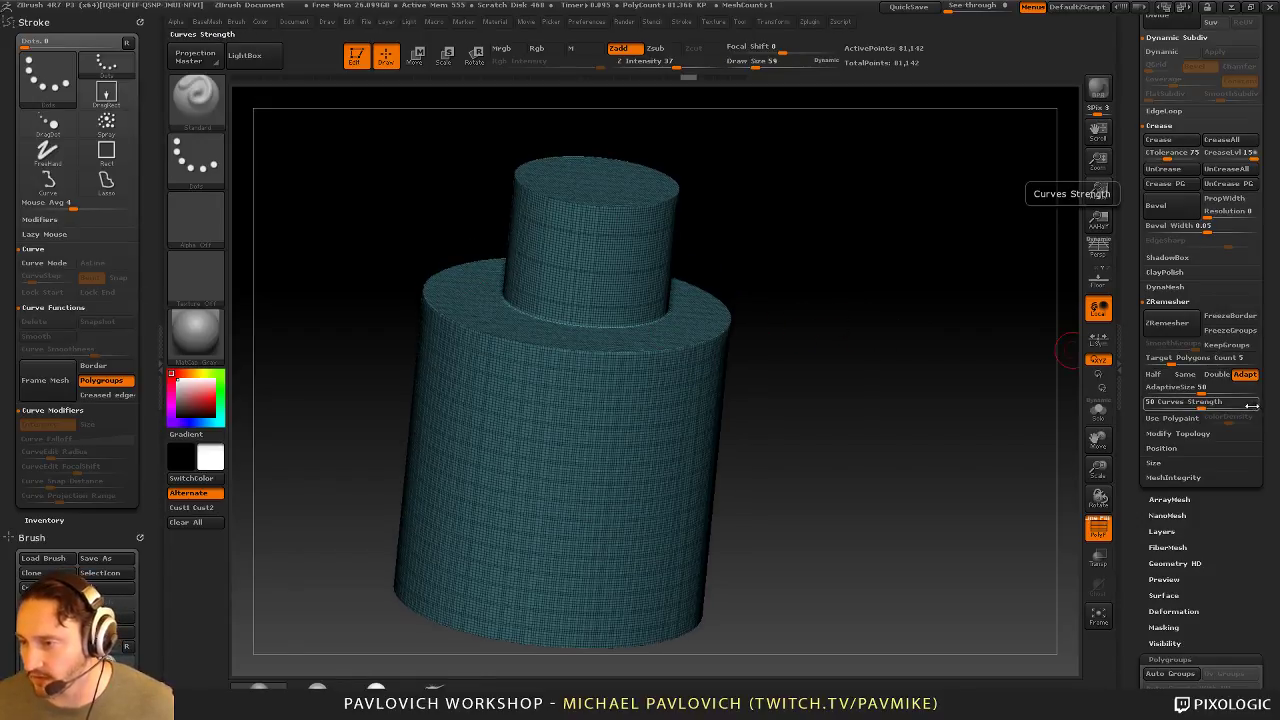
click(1230, 347)
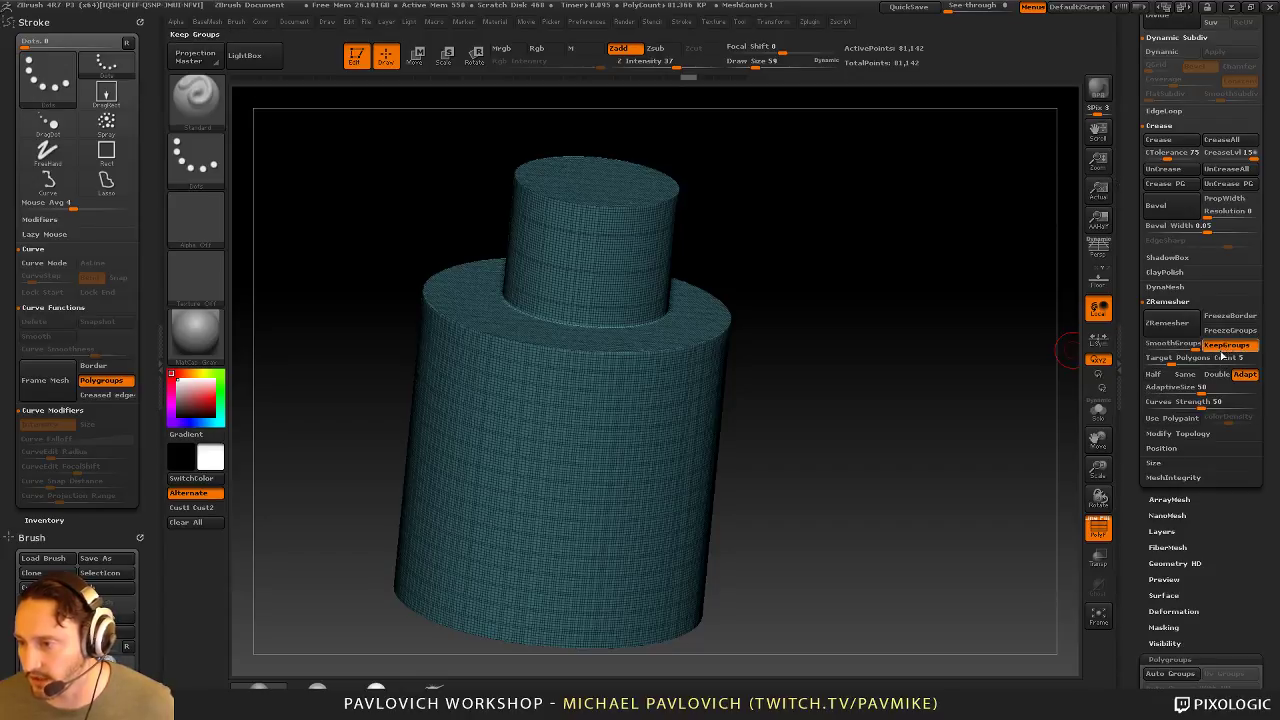
drag(470, 222, 474, 202)
drag(760, 330, 864, 301)
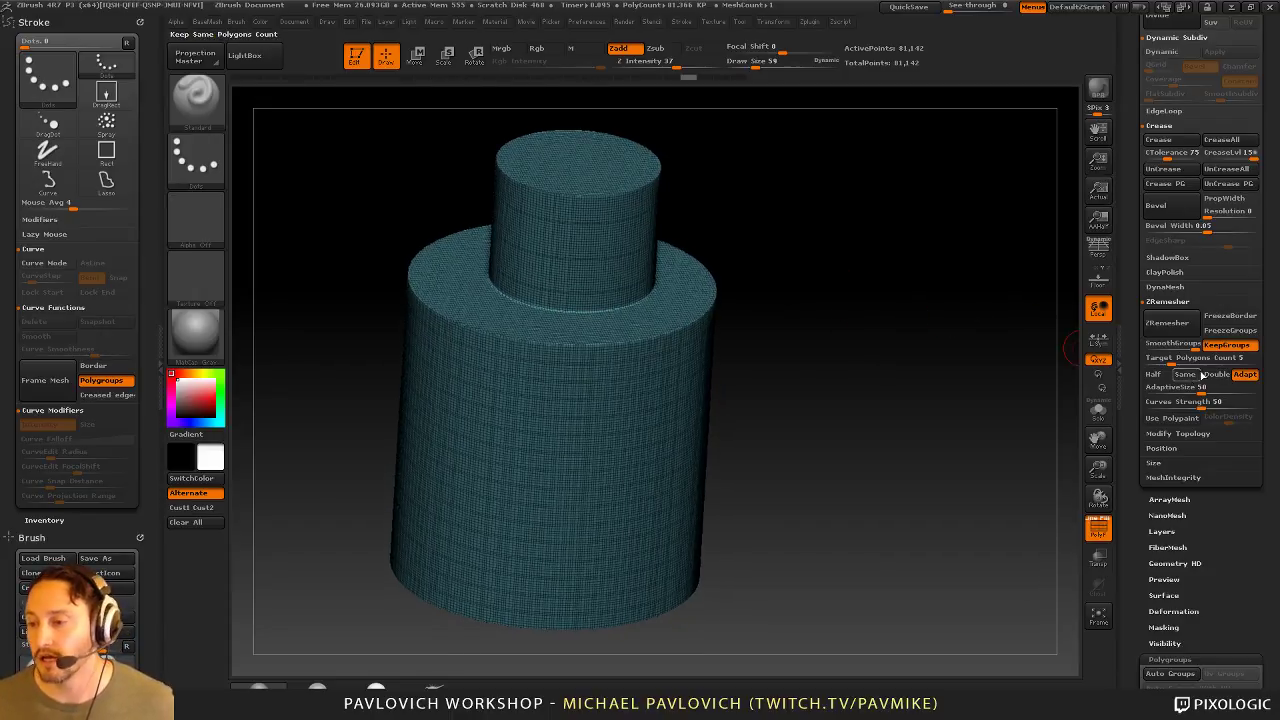
Step: Split the mesh into separate polygroups with Groups By Normals
drag(1130, 422, 1127, 304)
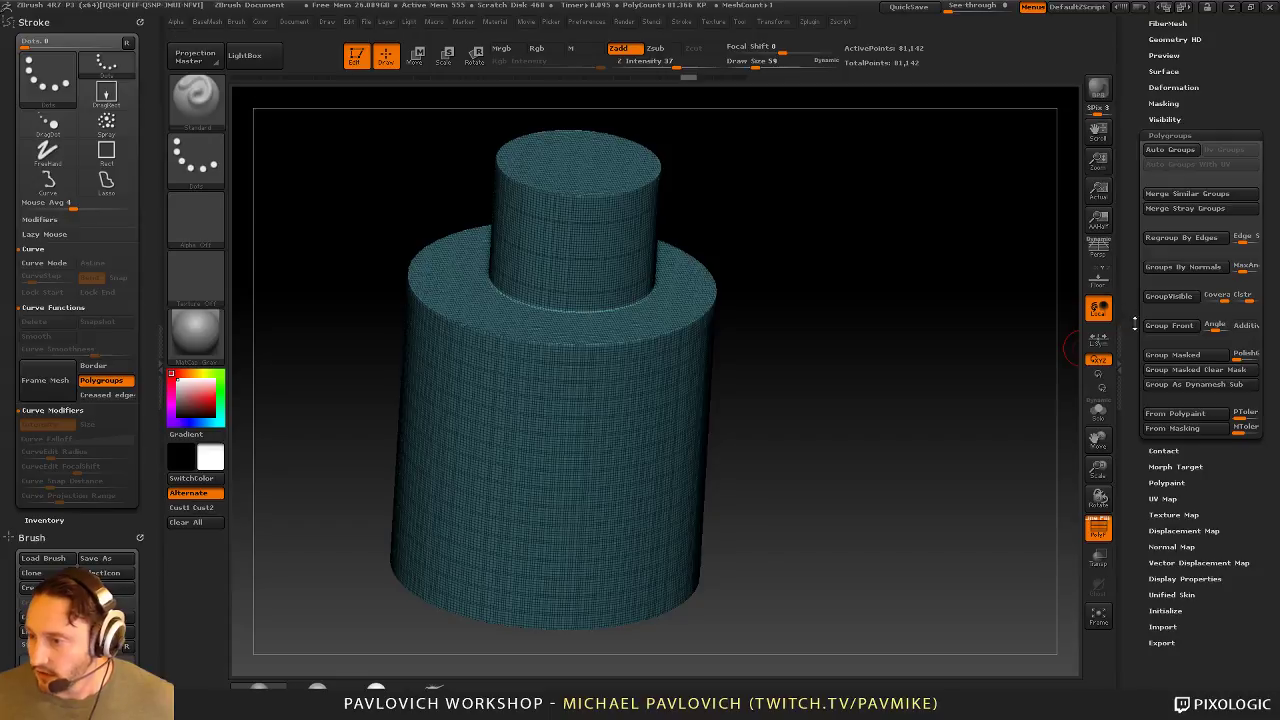
click(1210, 268)
scroll(1127, 320, up, 2)
Step: Set ZRemesher's AdaptiveSize to 0 and remesh the grouped model
drag(1127, 320, 1127, 470)
alt+drag(929, 439, 914, 408)
drag(1133, 466, 1135, 457)
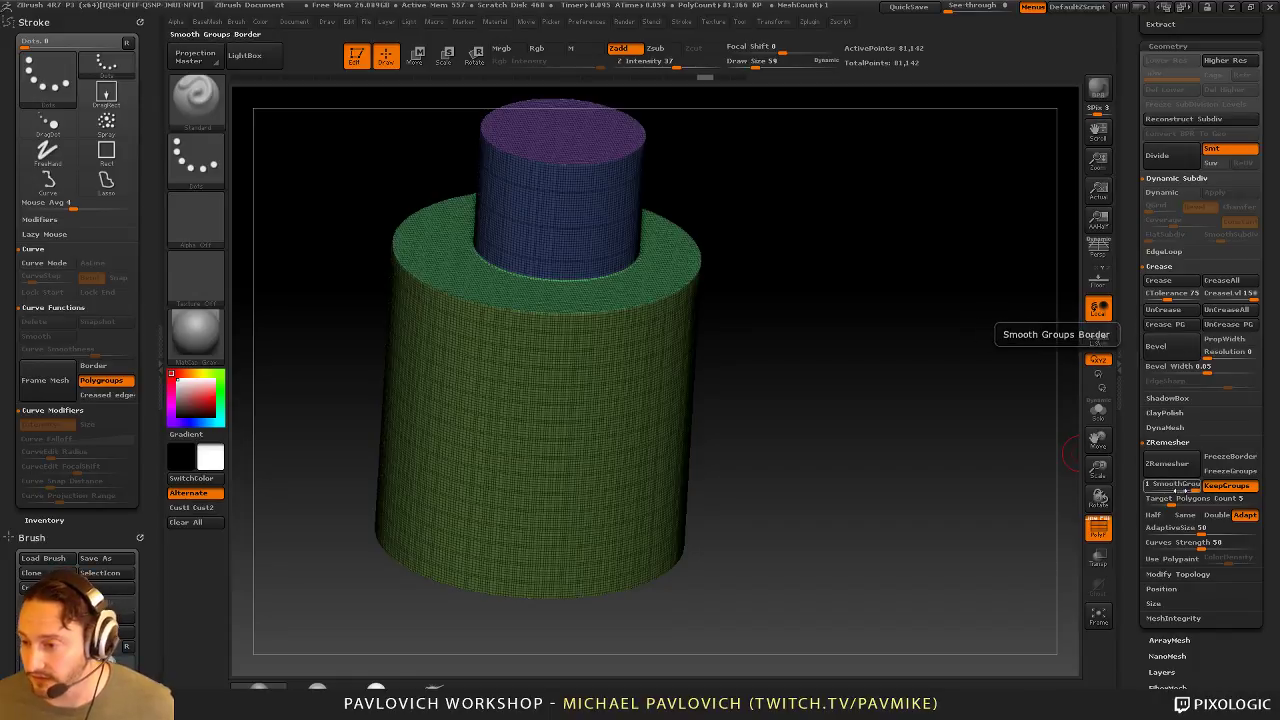
drag(1172, 483, 1135, 488)
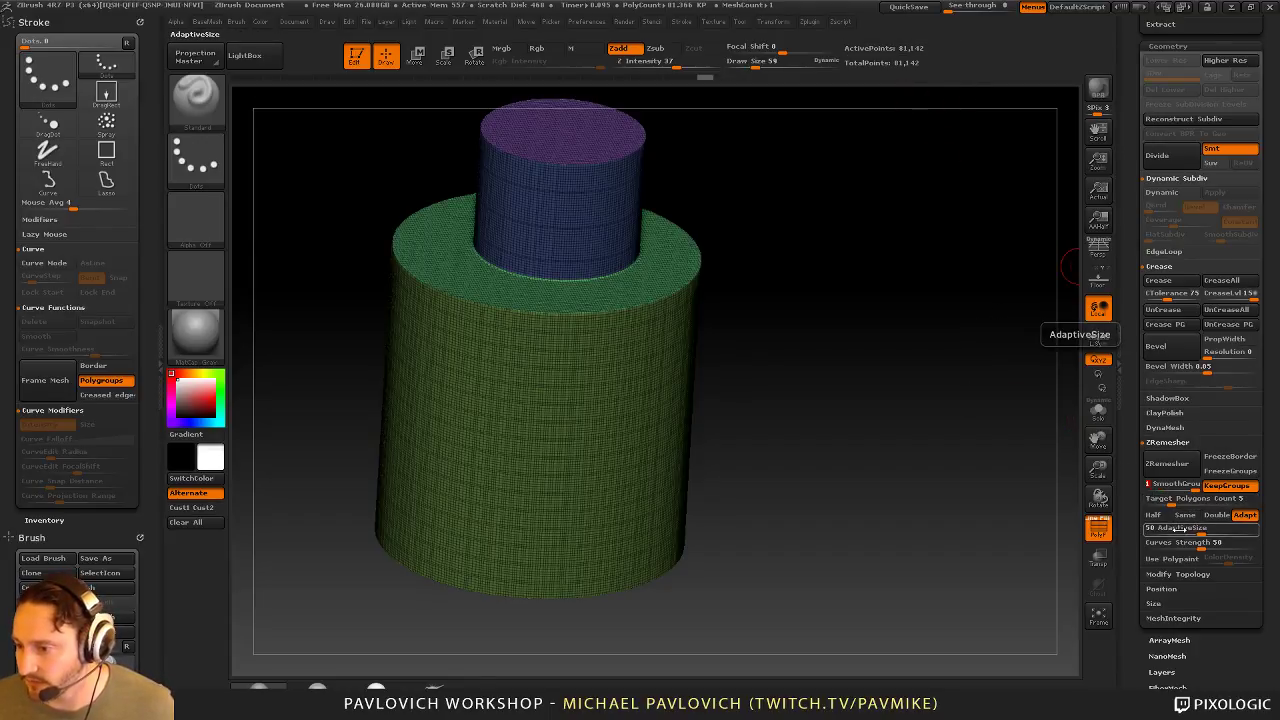
drag(1183, 527, 1146, 528)
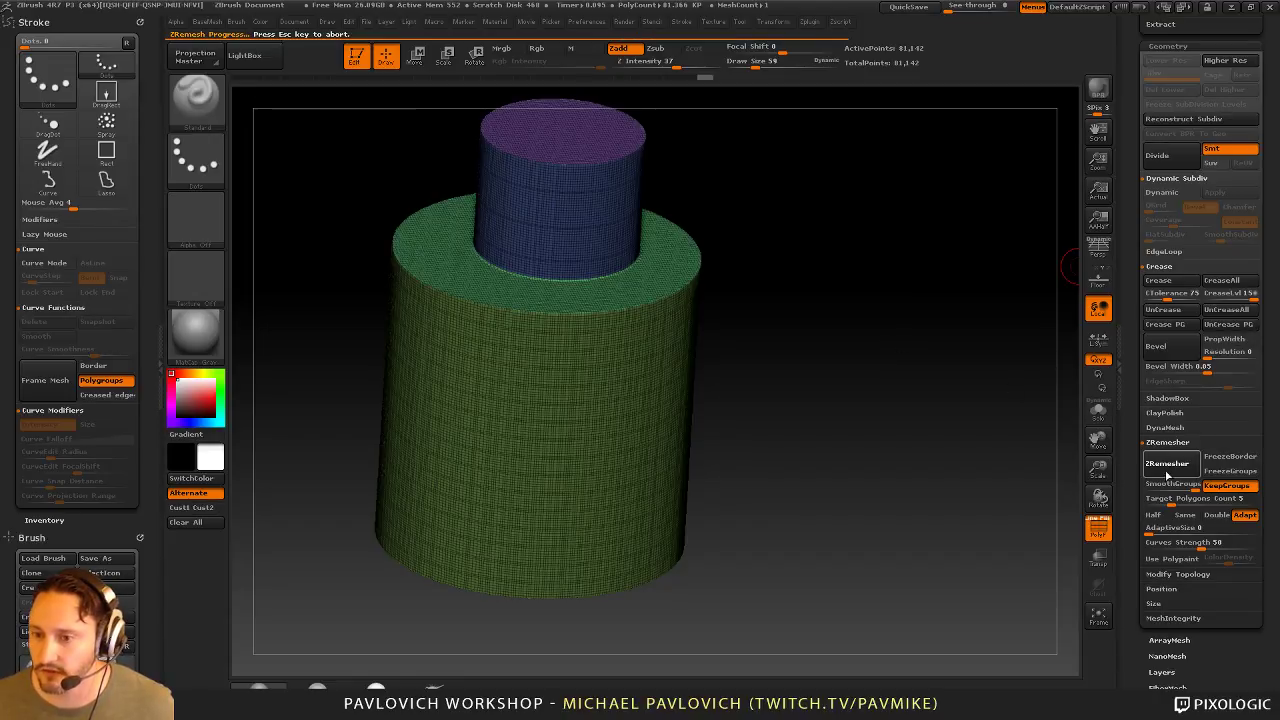
drag(830, 255, 918, 317)
Step: Switch ZRemesher to Half and remesh the model repeatedly to reduce its polygon count
click(1154, 515)
click(1168, 464)
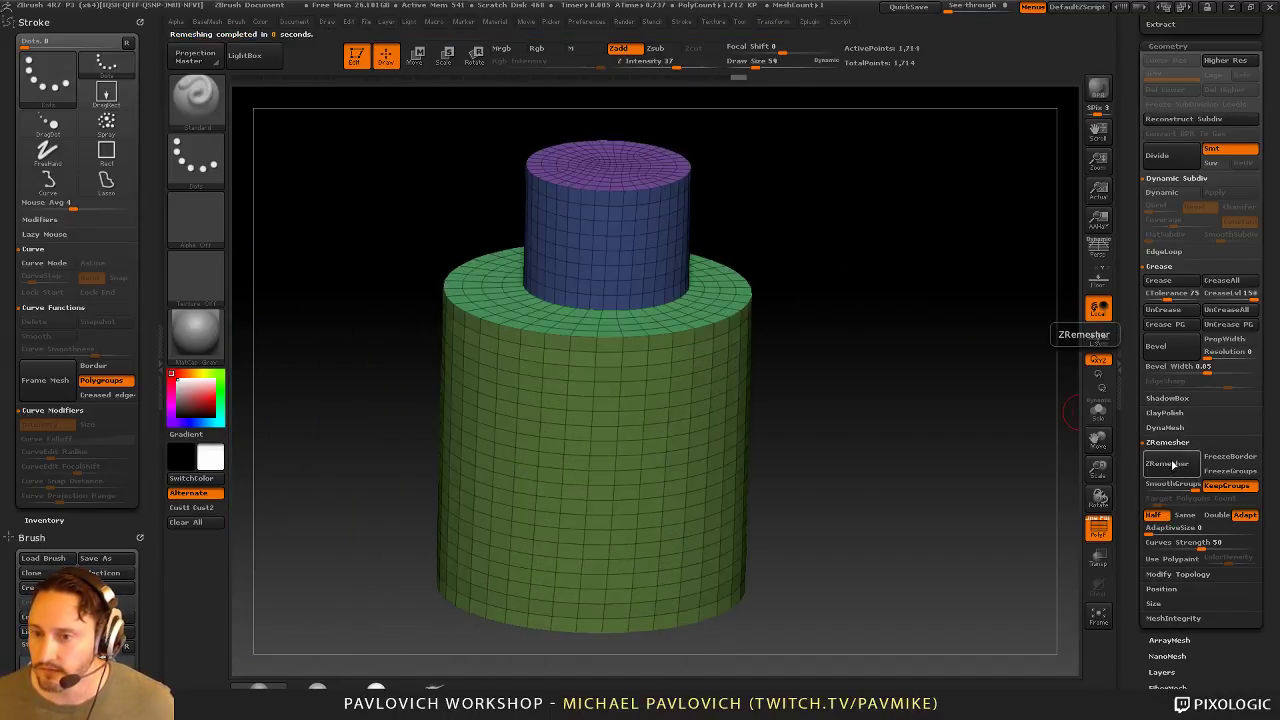
click(1176, 463)
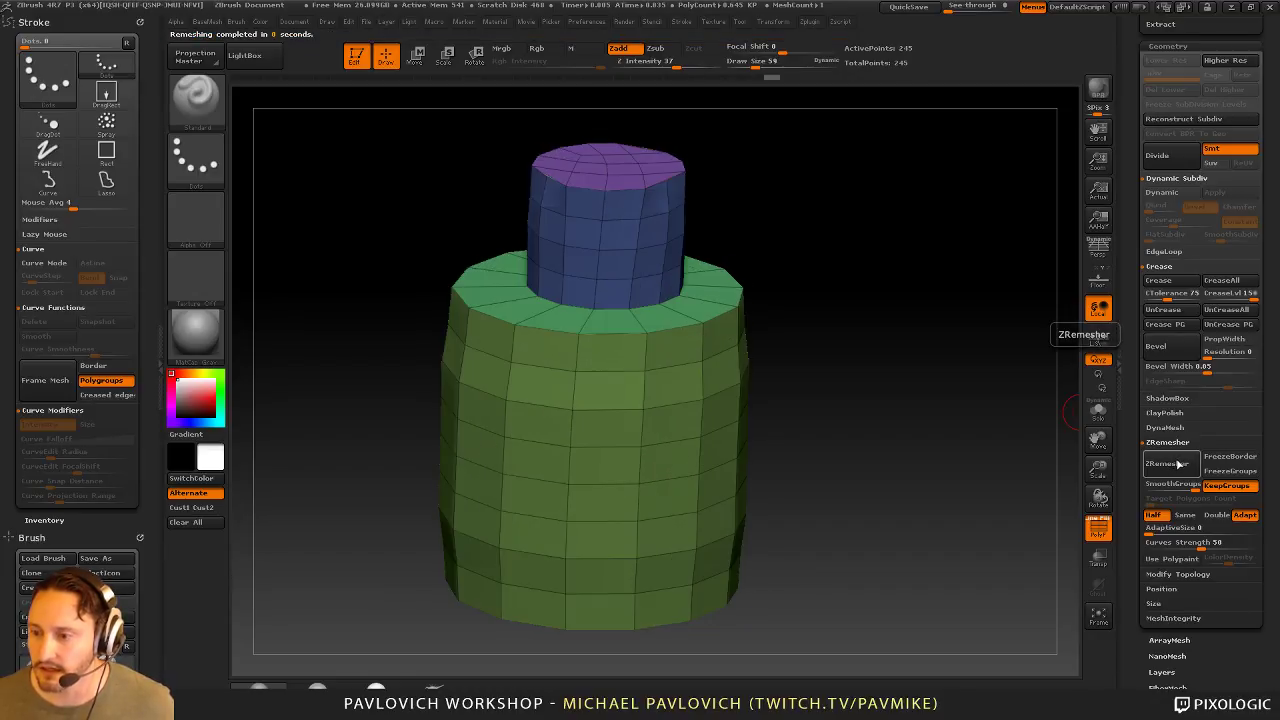
Step: Undo the last ZRemesher passes
drag(945, 450, 1012, 474)
key(ctrl+z)
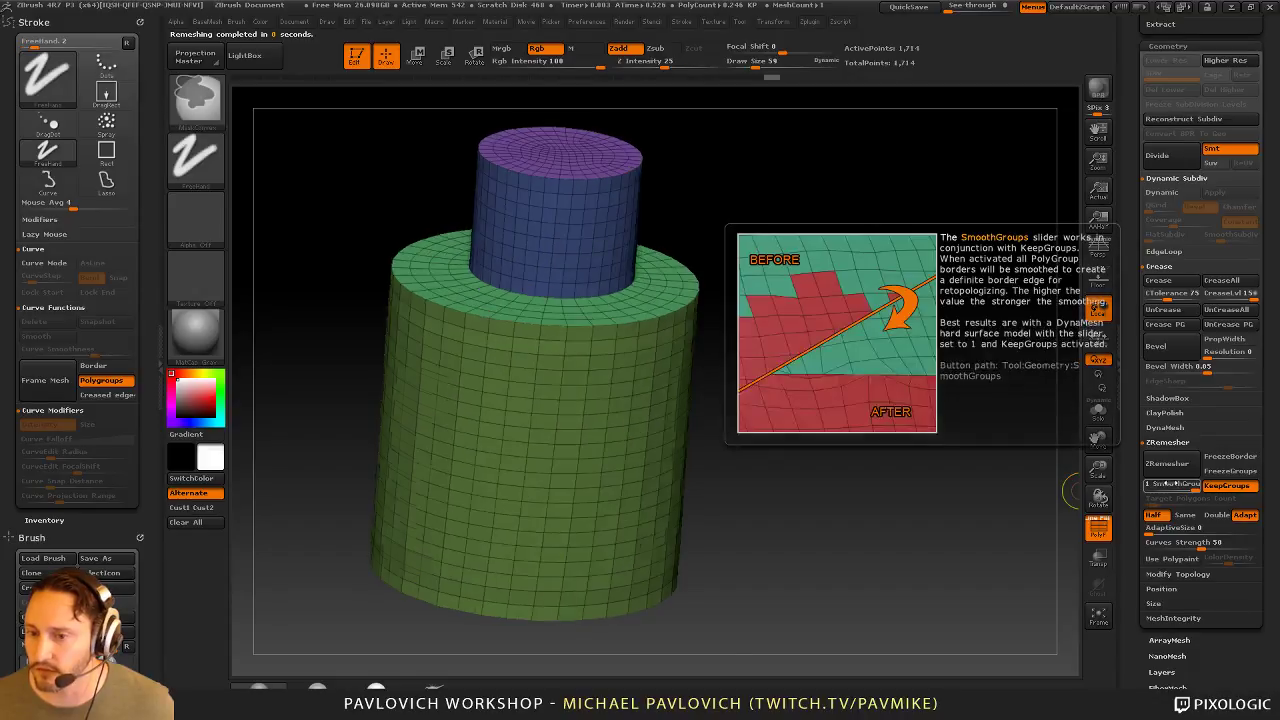
key(ctrl+z)
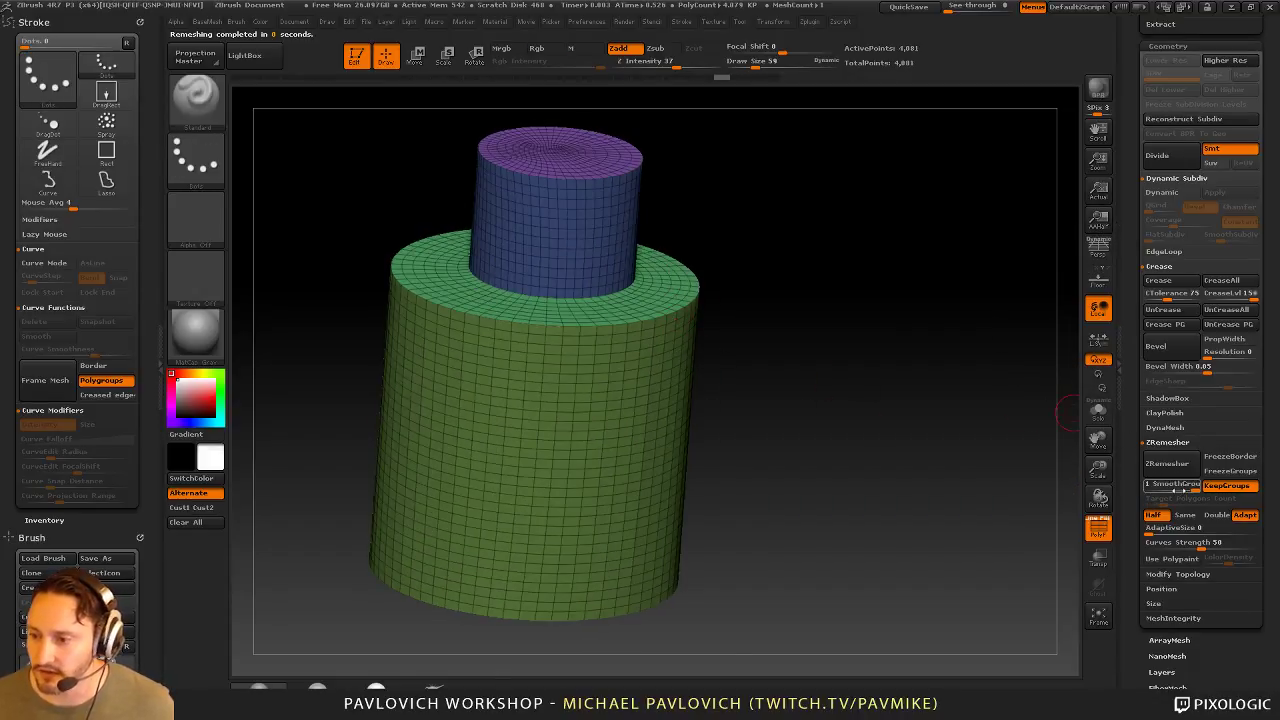
Step: Lower SmoothGroups to its minimum and remesh the model again at Half
drag(1181, 485, 1143, 488)
click(1176, 465)
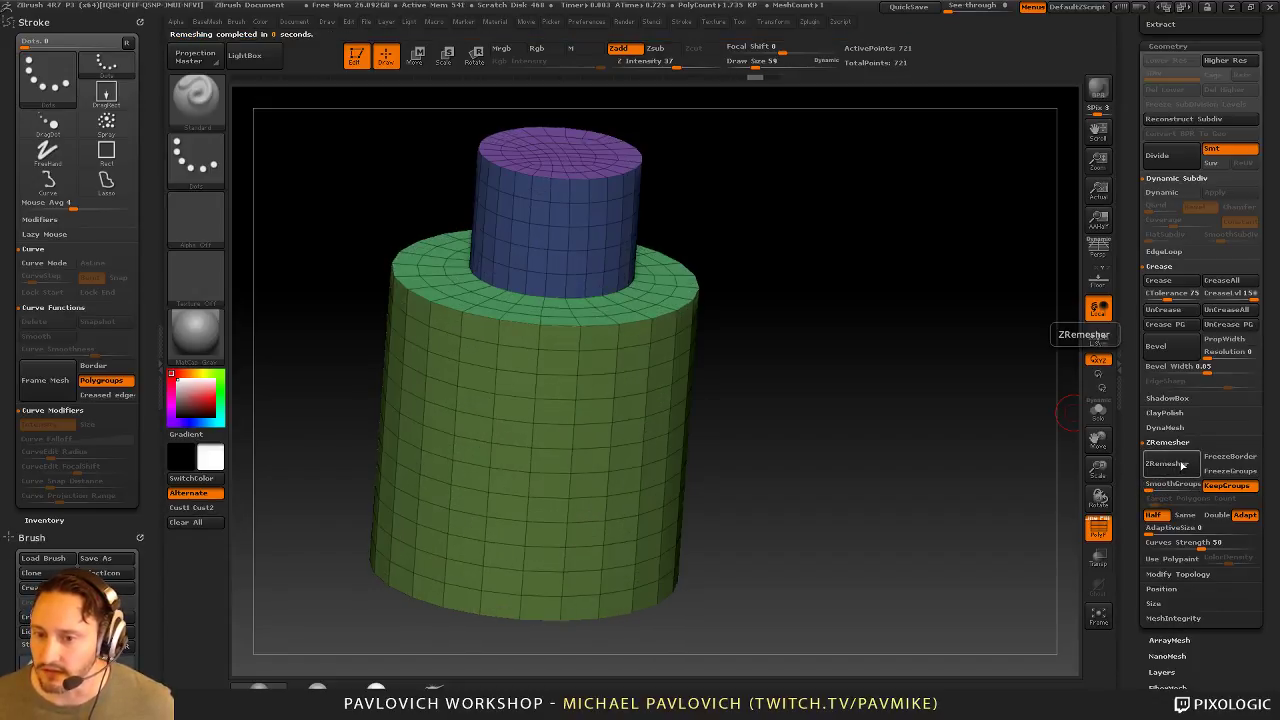
click(1183, 465)
click(1183, 465)
Step: Open the EdgeLoop settings and remove the redundant loops along the cylinders with Delete Loops
drag(1137, 424, 1137, 587)
click(1160, 417)
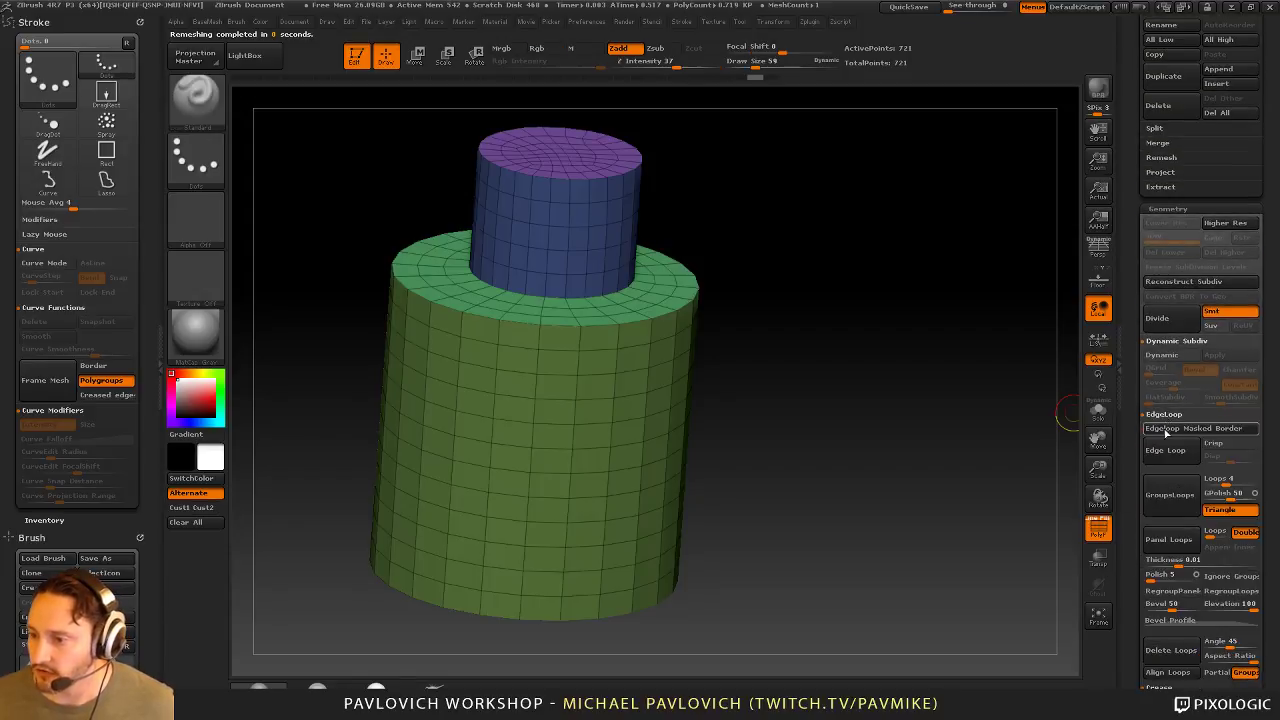
click(1170, 650)
drag(1025, 419, 918, 325)
drag(785, 255, 800, 345)
Step: Hide the small cylinder's end cap and the large cylinder's base polygroup, and delete the hidden geometry
ctrl+shift+click(602, 202)
ctrl+shift+drag(831, 224, 908, 214)
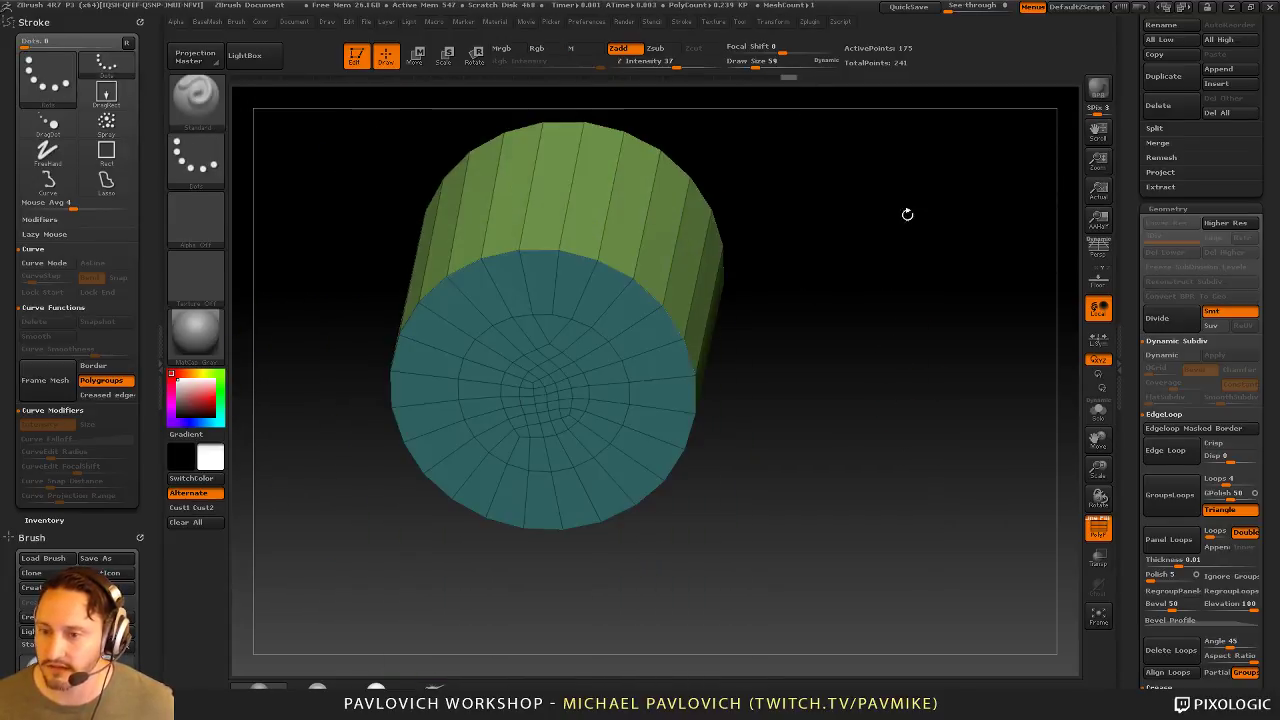
ctrl+shift+click(566, 366)
ctrl+shift+drag(851, 277, 908, 340)
drag(912, 270, 930, 346)
ctrl+shift+drag(944, 287, 971, 337)
drag(955, 173, 934, 294)
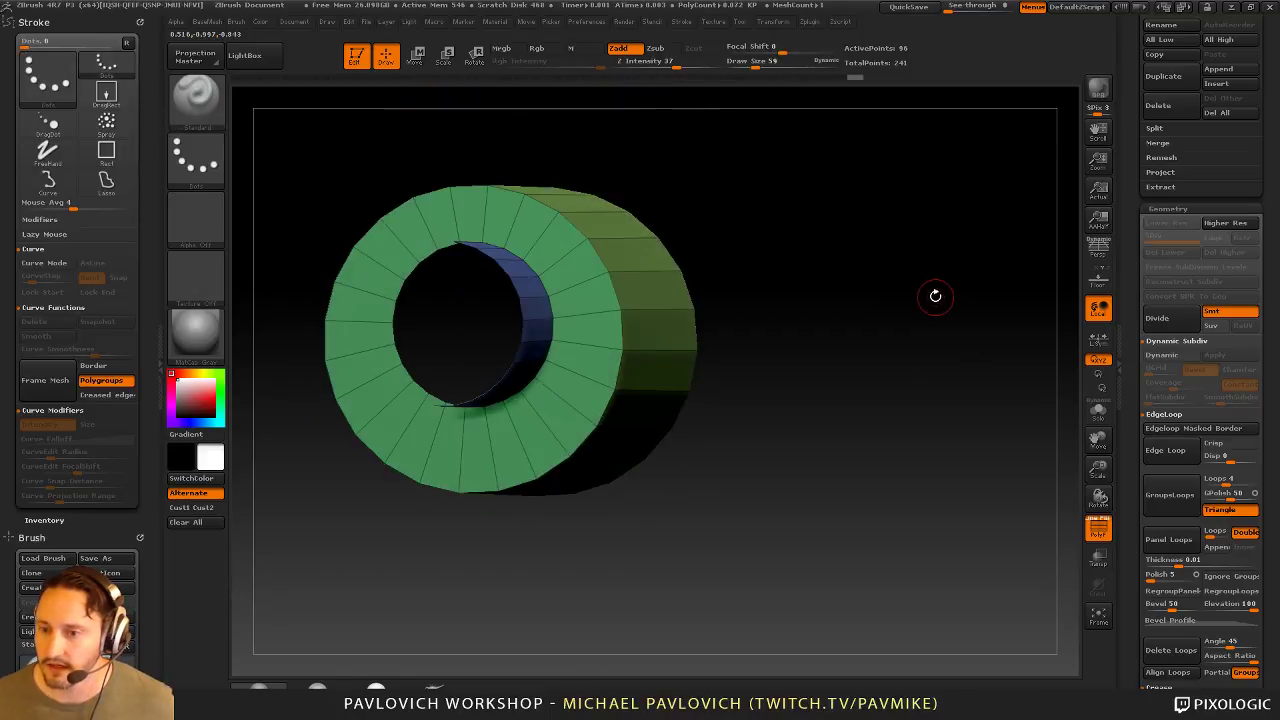
key(1)
click(908, 299)
mouse_move(840, 305)
mouse_down()
mouse_move(886, 209)
mouse_move(840, 346)
mouse_up()
Step: Close both open cylinder ends with ZModeler's edge action Close, using the Convex Hole target
key(b)
key(z)
key(m)
key(space)
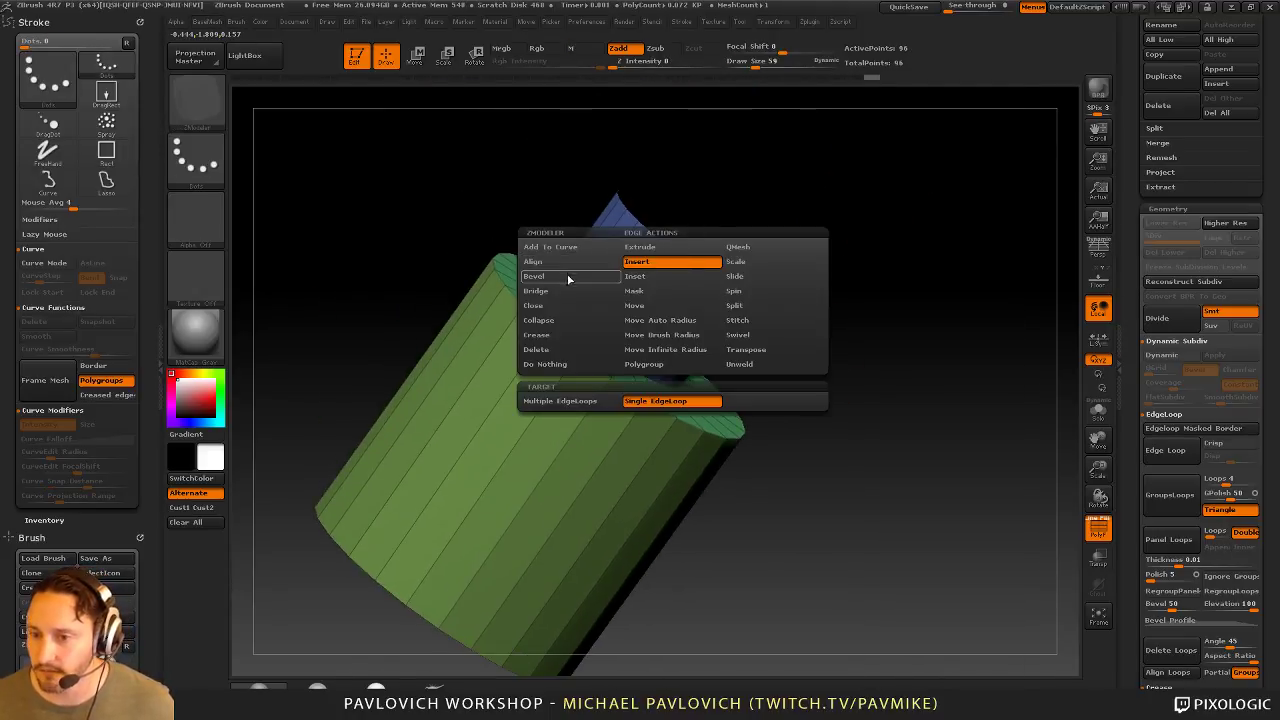
click(558, 306)
click(644, 401)
drag(745, 195, 737, 260)
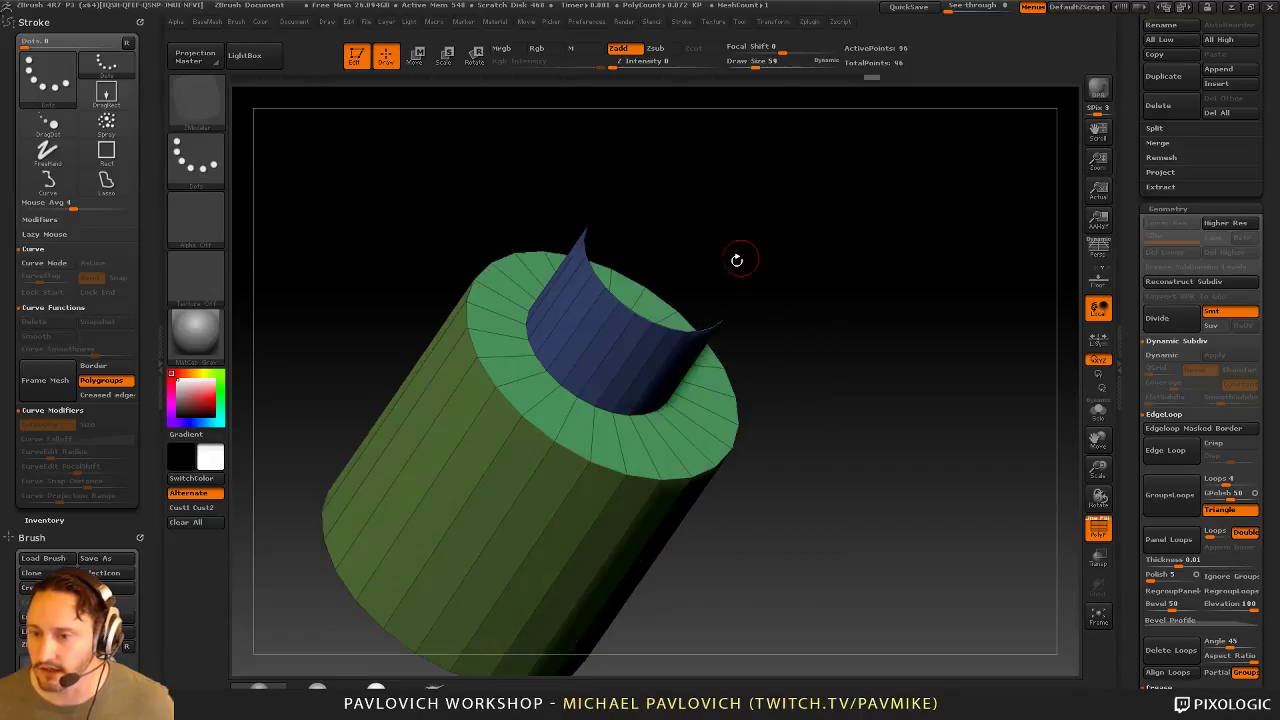
click(638, 312)
drag(884, 330, 832, 244)
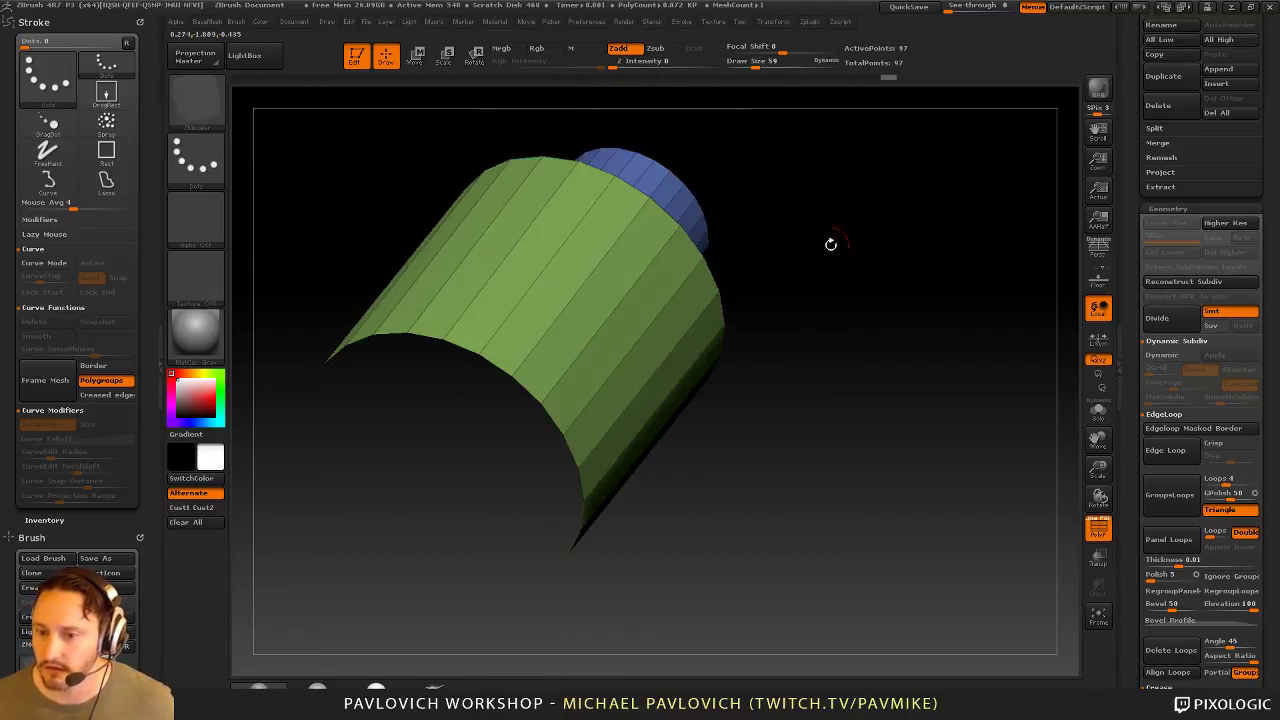
click(508, 368)
Step: Isolate the new end caps, give each its own polygroup with Auto Groups, and show the whole model again
ctrl+shift+click(440, 450)
key(2)
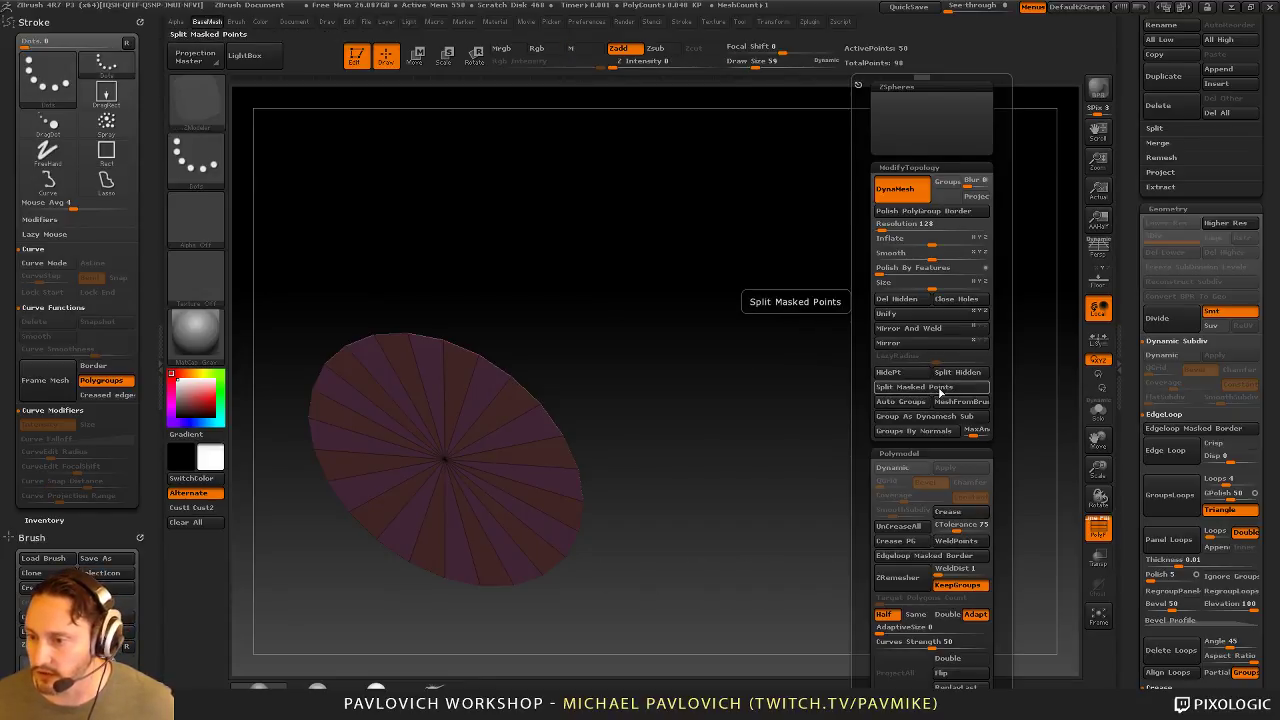
click(906, 403)
ctrl+shift+click(954, 337)
drag(954, 337, 943, 443)
Step: Bevel the larger cylinder's upper outer rim with ZModeler's edge action Bevel
key(space)
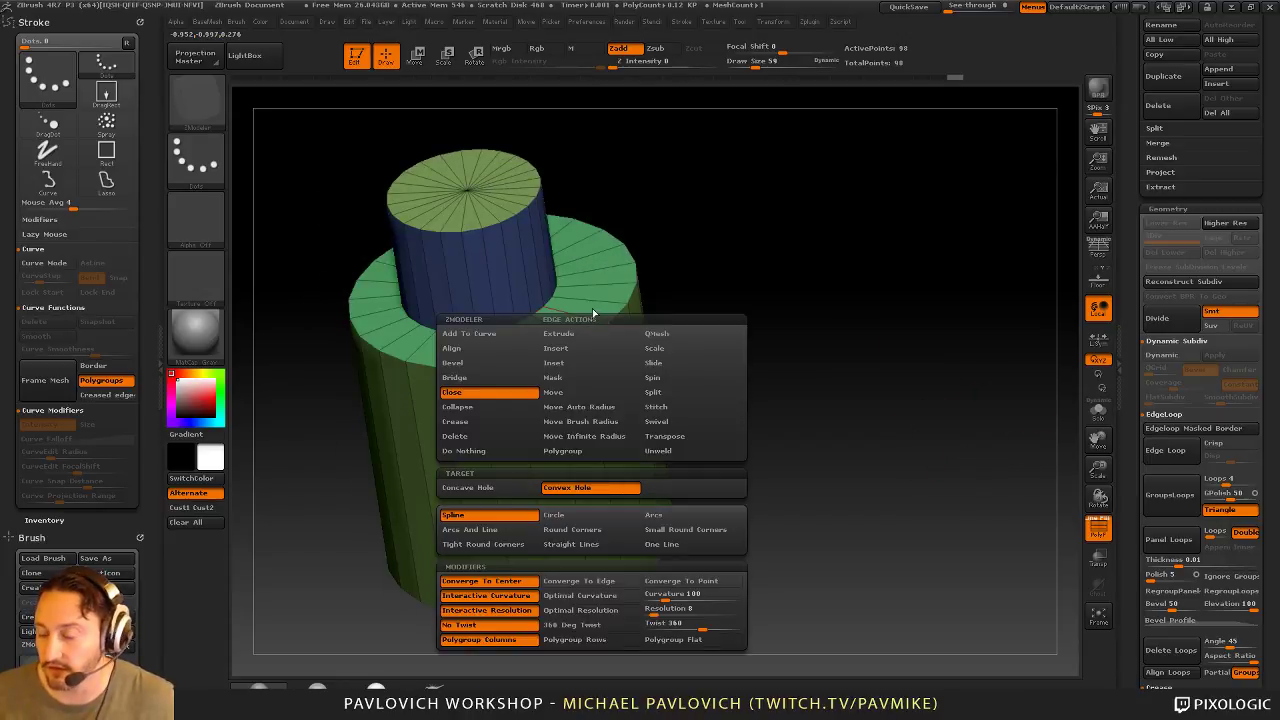
click(490, 362)
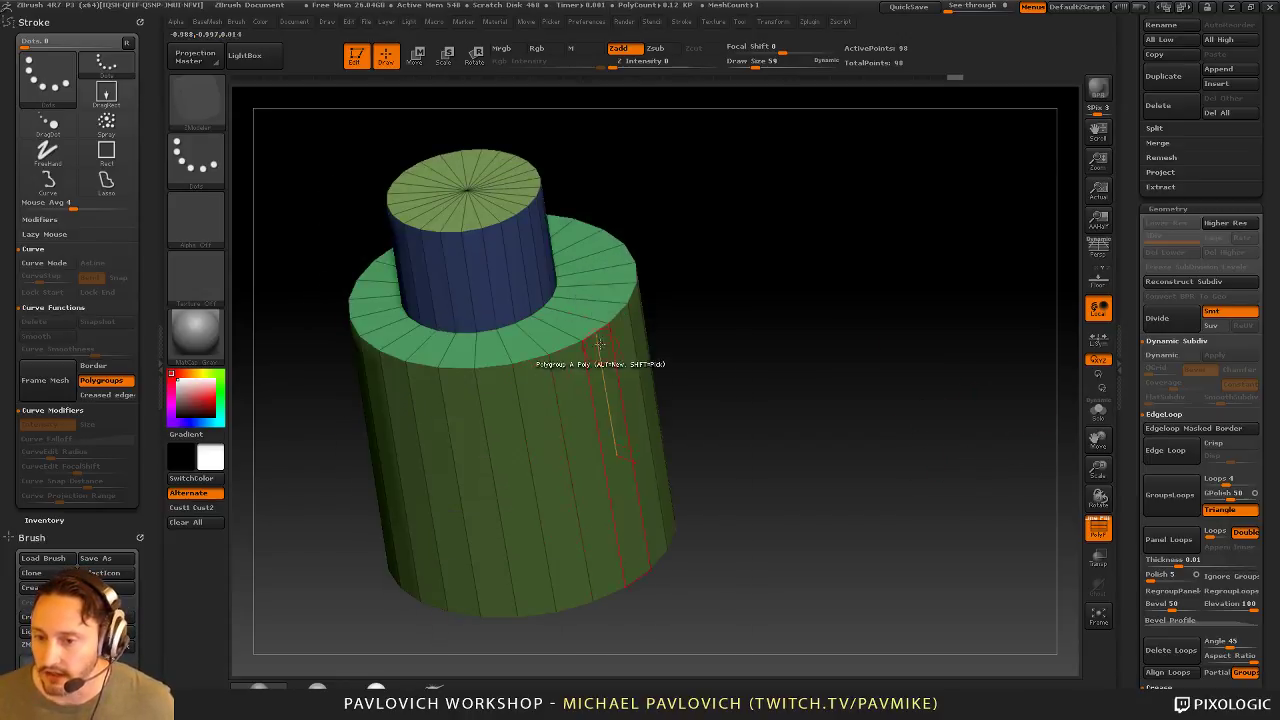
click(597, 331)
alt+drag(800, 336, 799, 294)
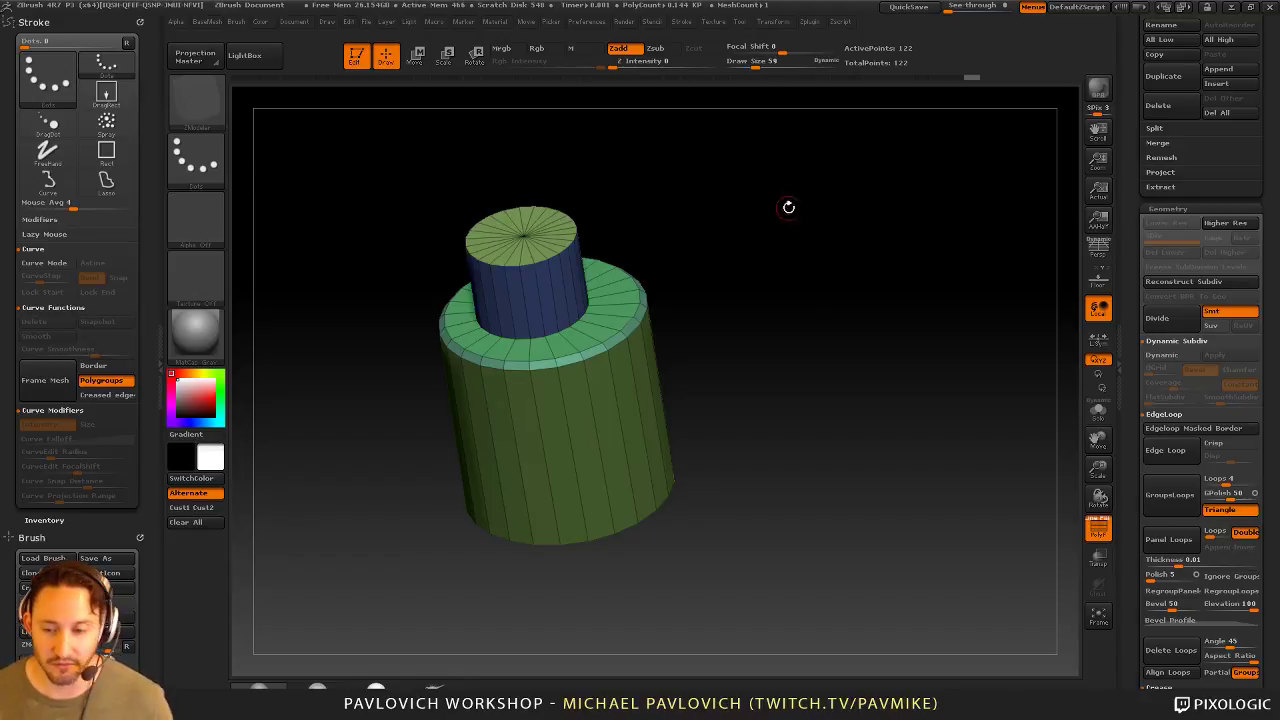
drag(789, 211, 811, 281)
Step: Switch to the Standard brush and bring the tool and subtool lists into view
key(s)
key(b)
key(s)
key(t)
mouse_move(795, 215)
alt+mouse_down()
mouse_move(825, 265)
mouse_move(790, 258)
alt+mouse_up()
drag(1128, 231, 1130, 485)
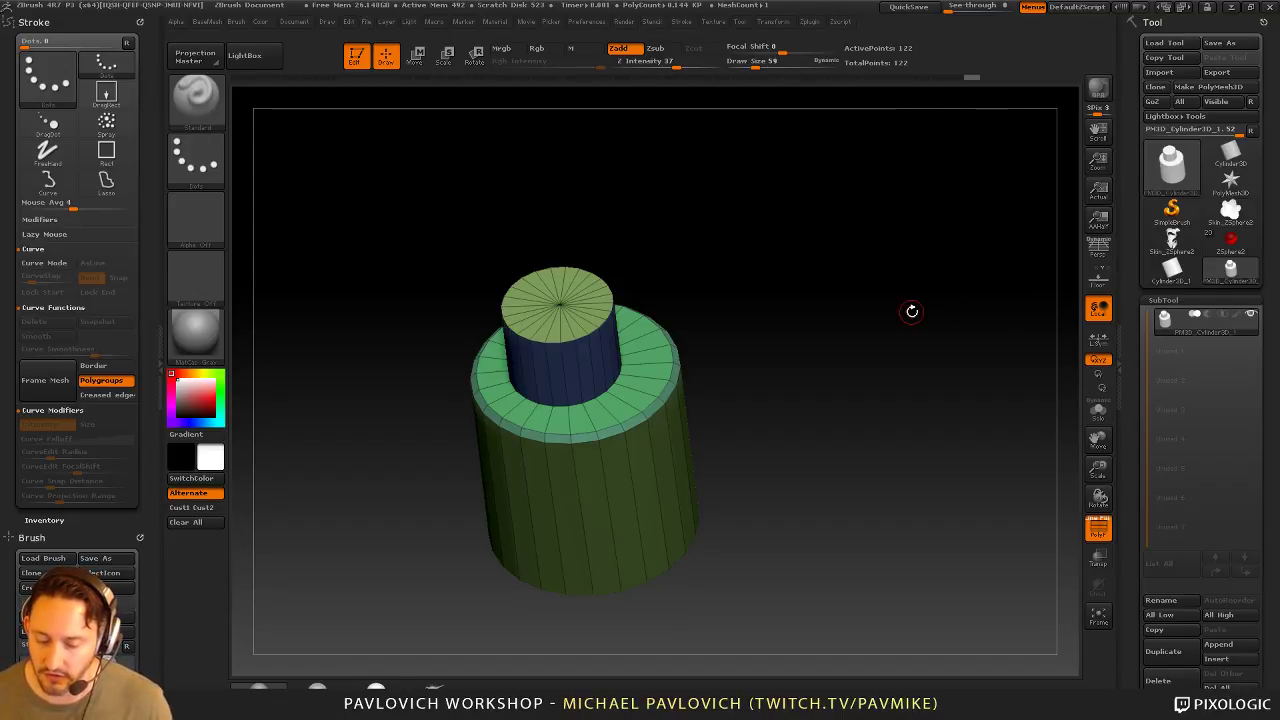
Step: Bevel the complete edge loop where the small cylinder meets the ring face, using the ZModeler brush
mouse_move(912, 311)
mouse_down()
mouse_move(791, 191)
mouse_move(811, 251)
mouse_move(928, 308)
mouse_move(914, 283)
mouse_move(874, 307)
mouse_move(900, 226)
mouse_move(920, 346)
mouse_move(1000, 390)
mouse_up()
key(b)
key(z)
key(m)
key(space)
click(500, 370)
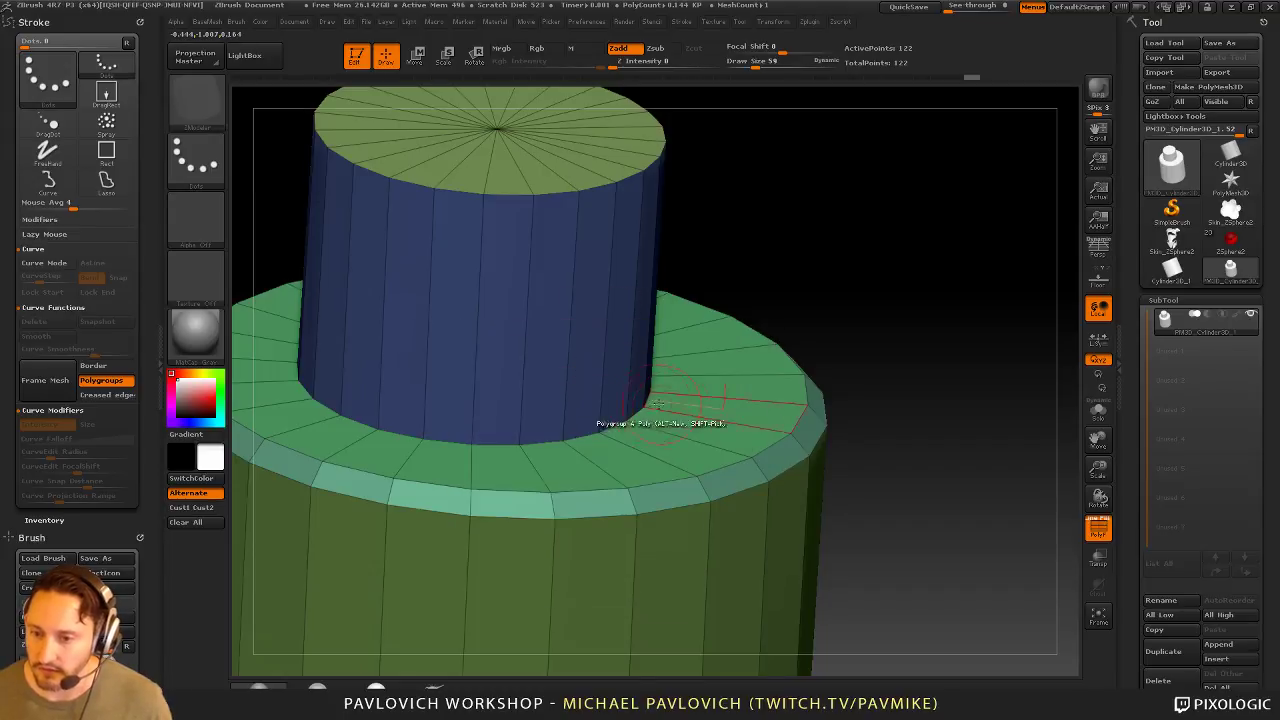
drag(630, 460, 636, 418)
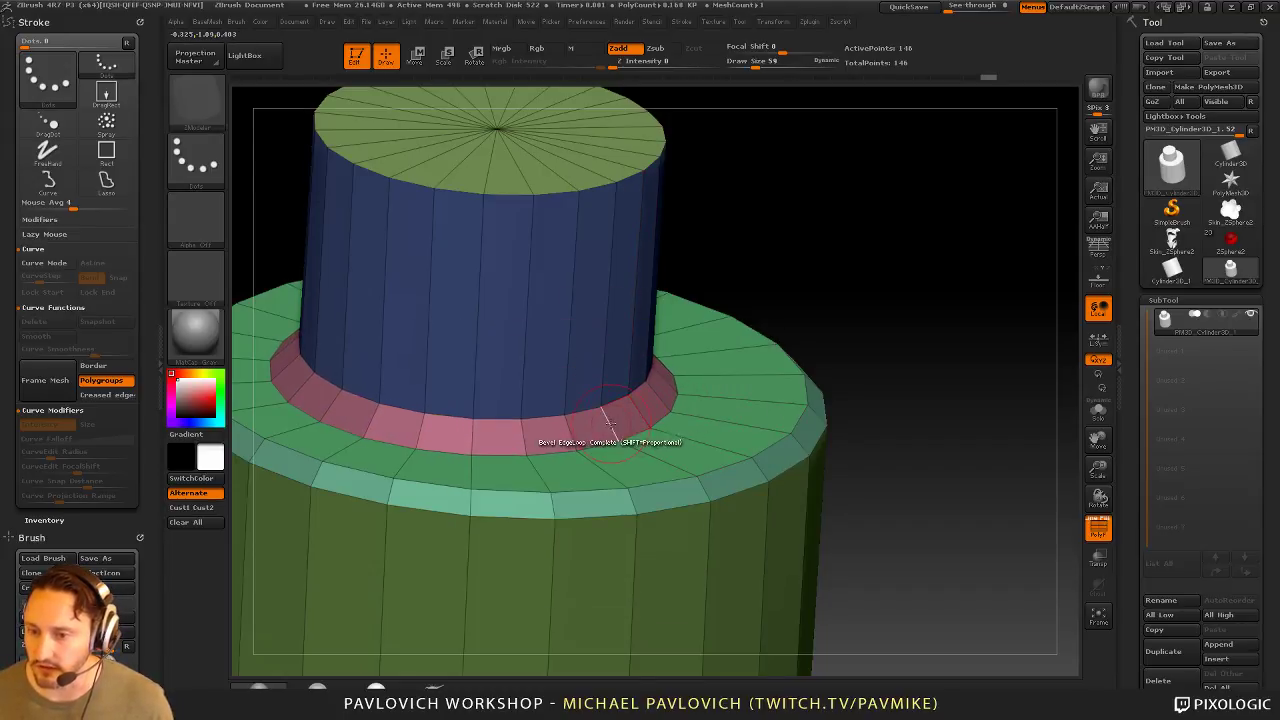
key(space)
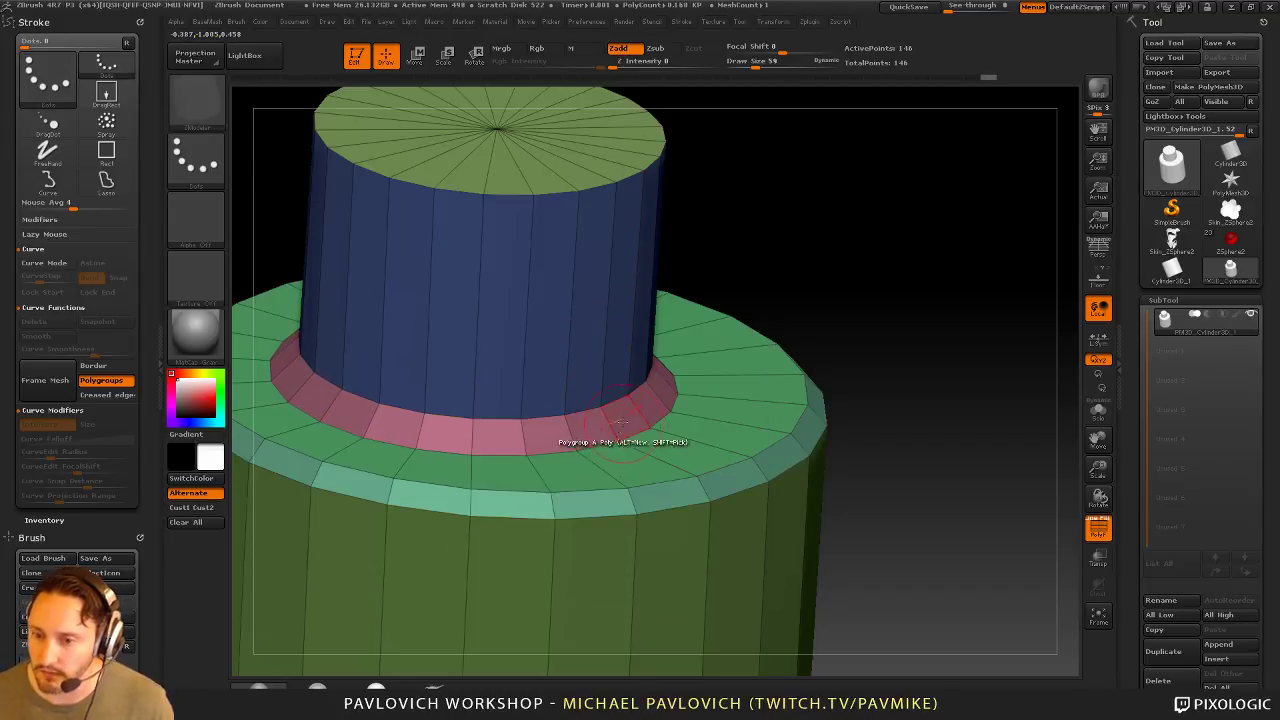
Step: Insert edge loops into the bevel at the small cylinder's base using ZModeler's edge action Insert with Multiple EdgeLoops
key(space)
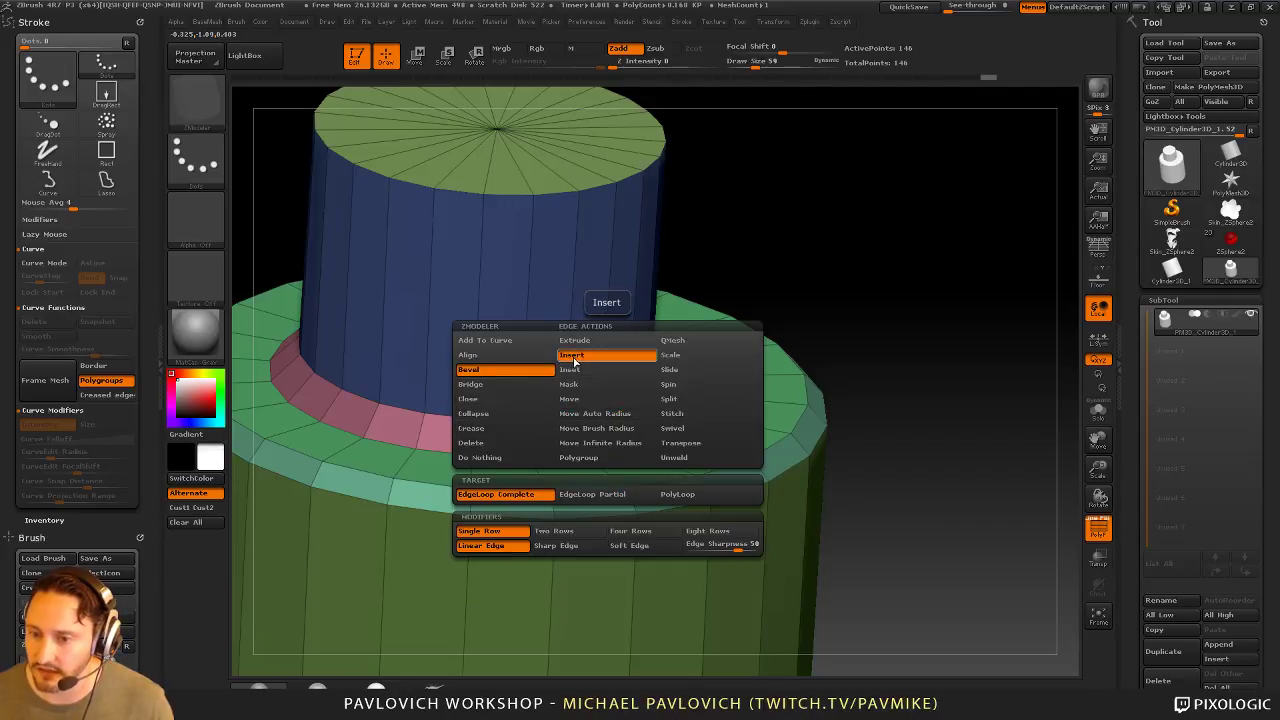
click(571, 355)
click(505, 494)
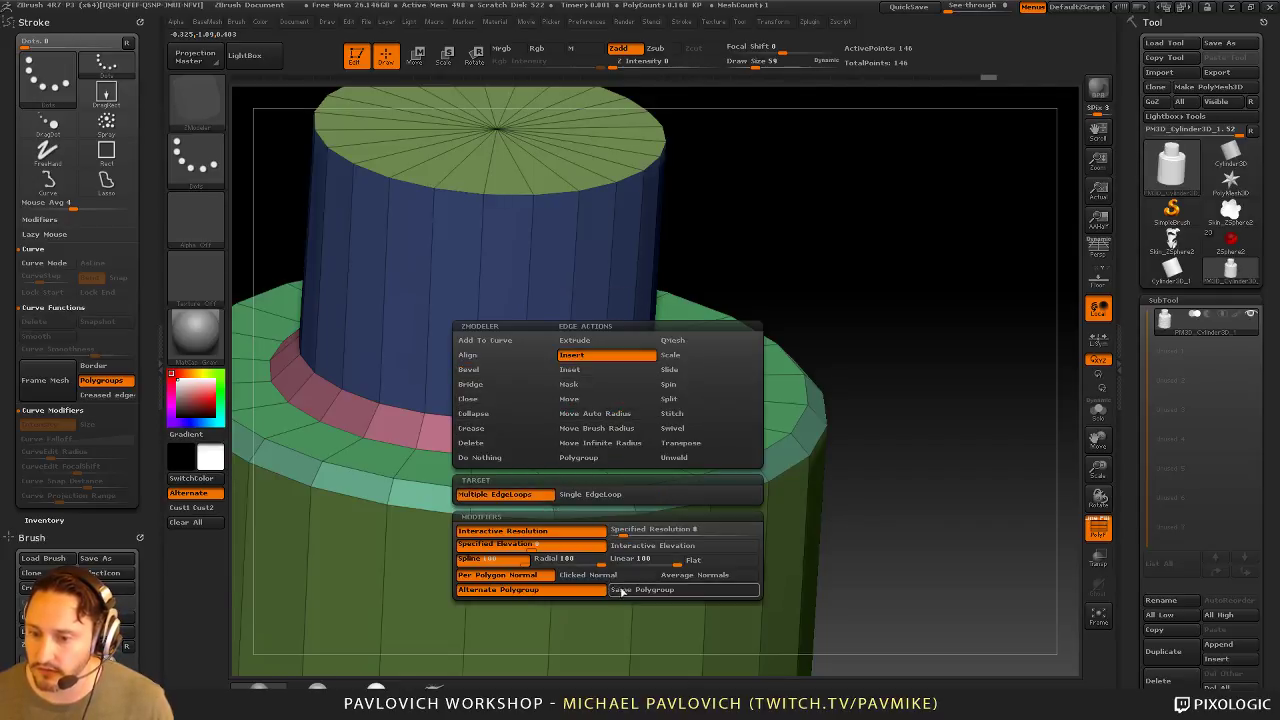
mouse_move(845, 411)
mouse_down()
mouse_move(887, 332)
mouse_move(868, 404)
mouse_up()
drag(574, 452, 563, 409)
drag(829, 317, 793, 289)
Step: Insert edge loops around the bevel on the larger cylinder's upper outer rim
alt+drag(883, 331, 843, 397)
drag(688, 522, 838, 497)
key(ctrl+z)
drag(770, 520, 676, 501)
drag(860, 440, 944, 389)
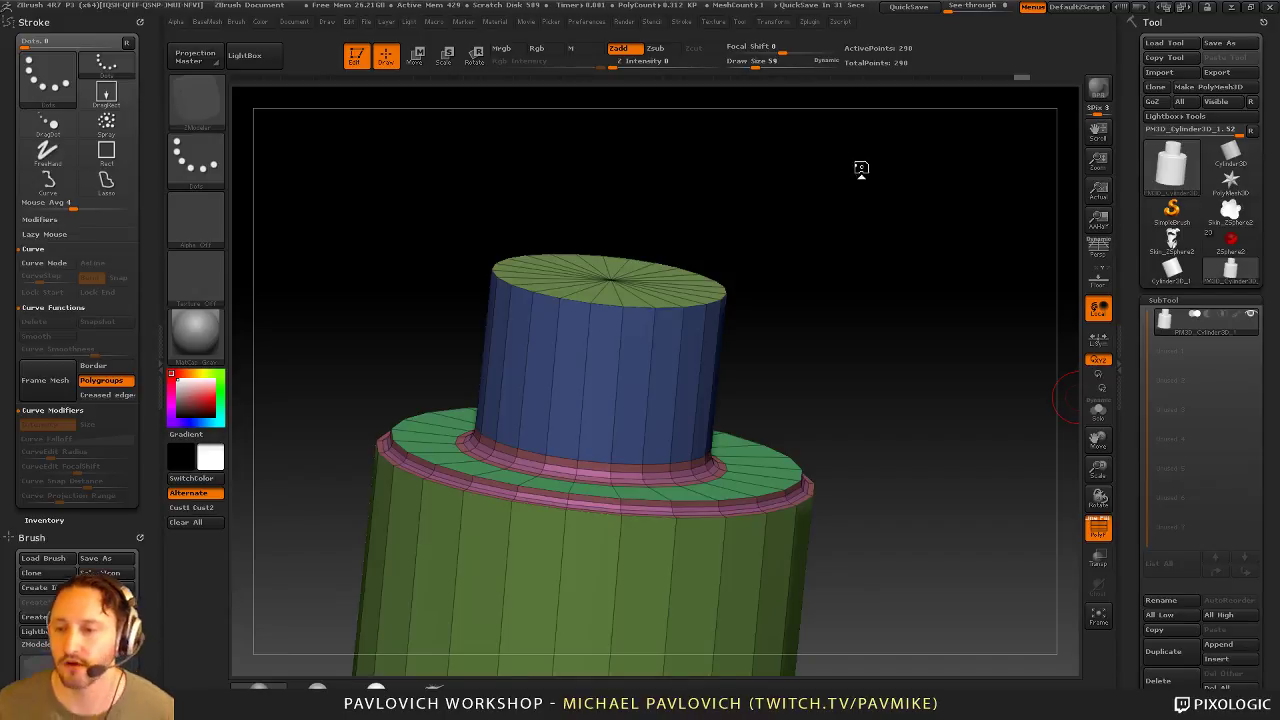
Step: Pull the small cylinder's top cap upward into a separate cylinder with ZModeler's QMesh on the Polygroup Island target
drag(866, 160, 628, 380)
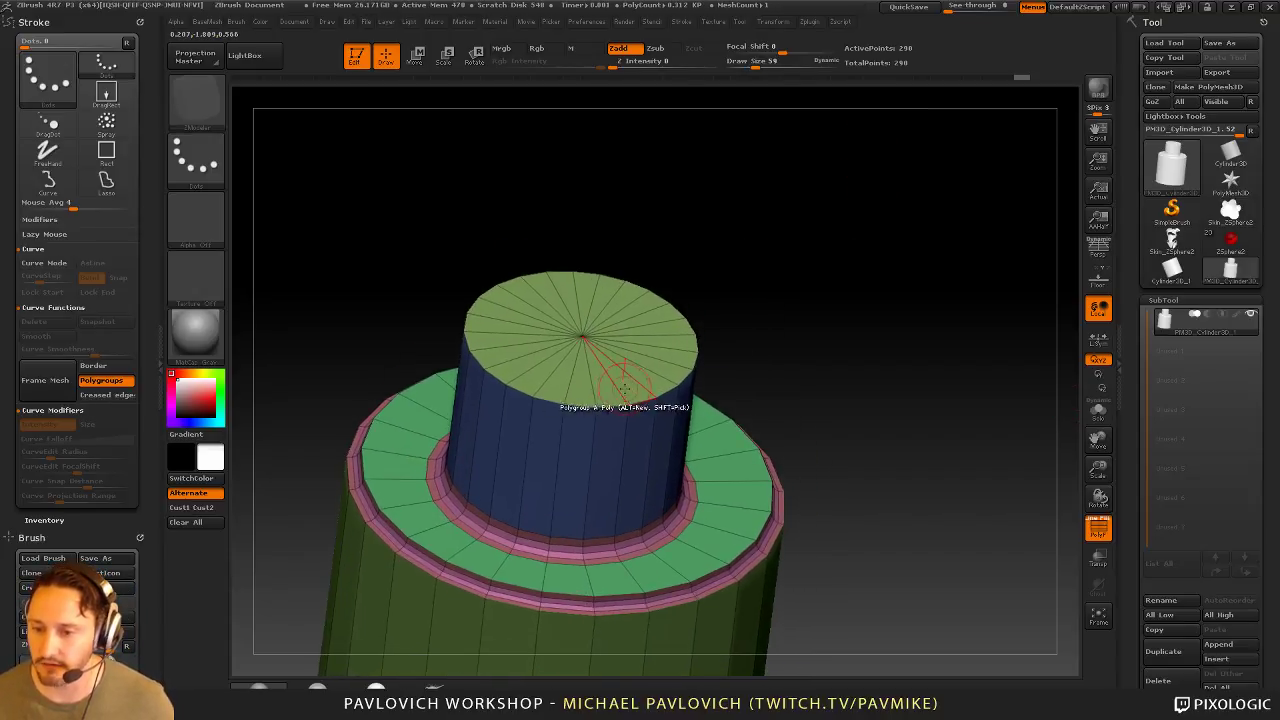
key(space)
click(722, 208)
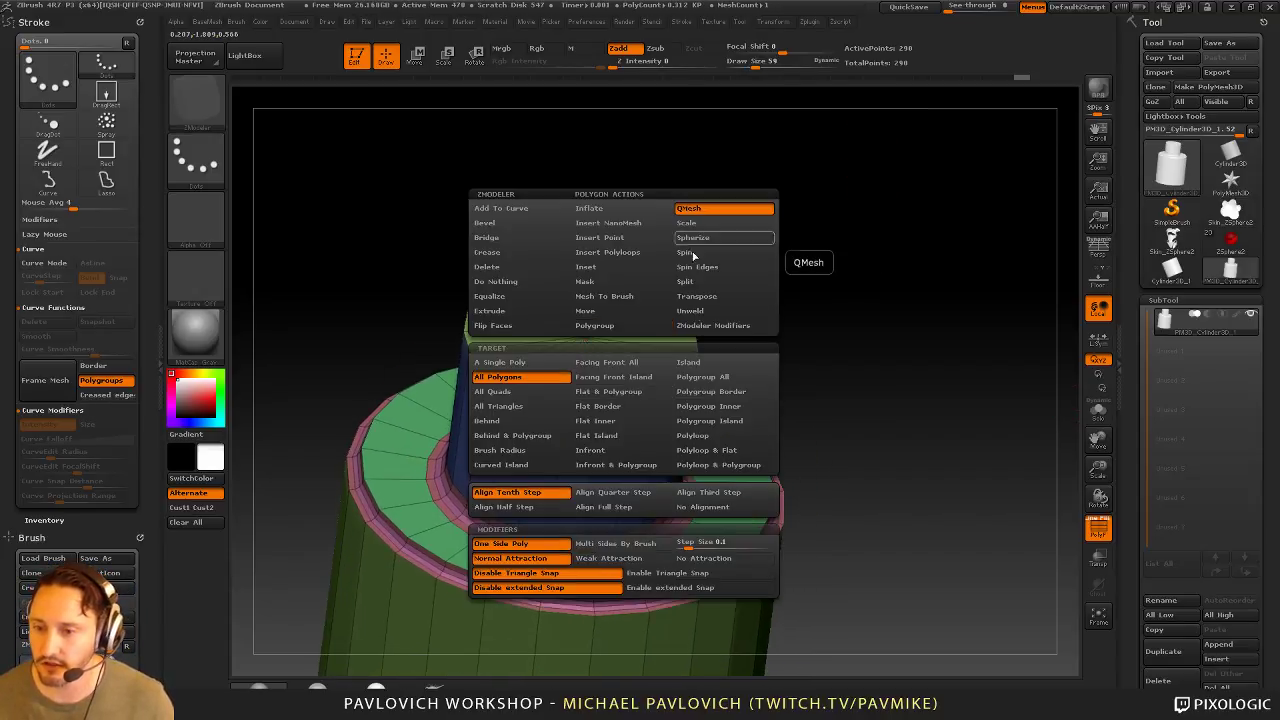
click(725, 406)
drag(700, 405, 650, 272)
Step: Mask everything except the new cylinder piece, move it well above the small cylinder, and clear the mask
mouse_move(384, 200)
ctrl+mouse_down()
mouse_move(677, 375)
mouse_move(711, 431)
ctrl+mouse_up()
ctrl+click(749, 406)
key(w)
shift+drag(649, 338, 649, 198)
drag(649, 268, 660, 3)
key(q)
ctrl+drag(766, 291, 785, 304)
mouse_move(788, 300)
mouse_down()
mouse_move(834, 311)
mouse_move(852, 260)
mouse_move(791, 291)
mouse_move(737, 277)
mouse_move(837, 334)
mouse_move(845, 320)
mouse_up()
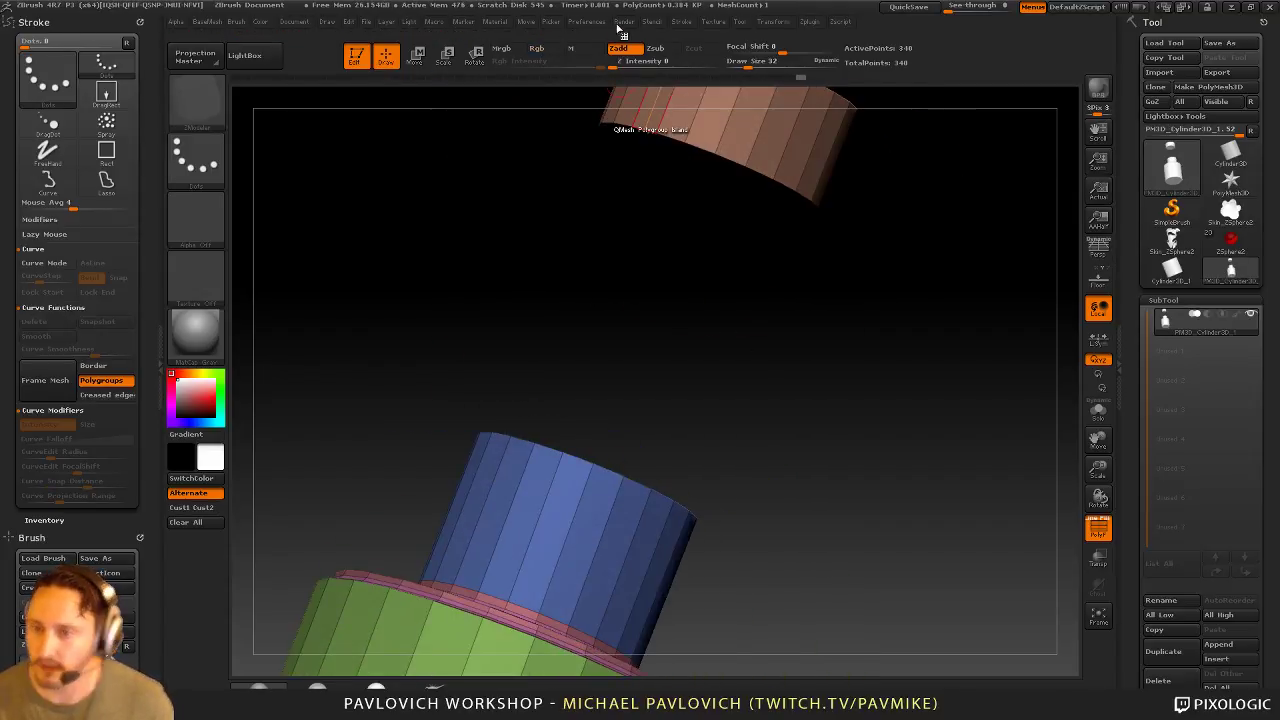
click(623, 22)
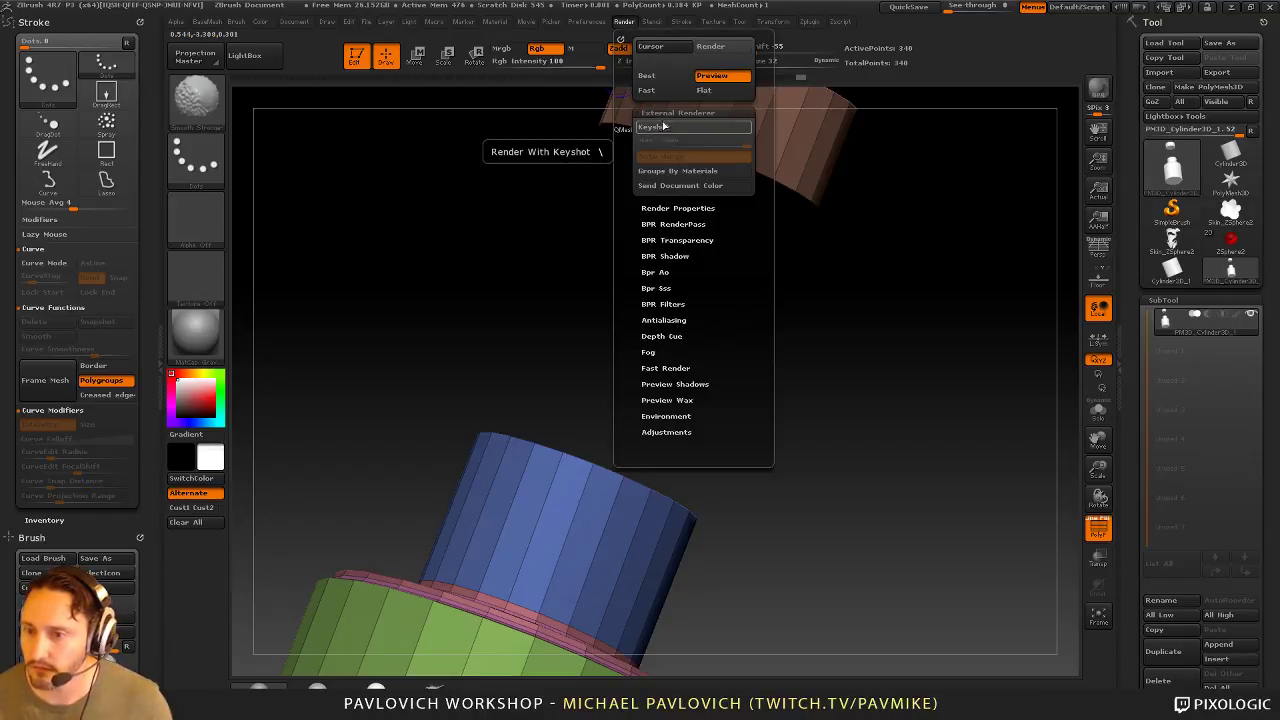
click(660, 113)
click(661, 130)
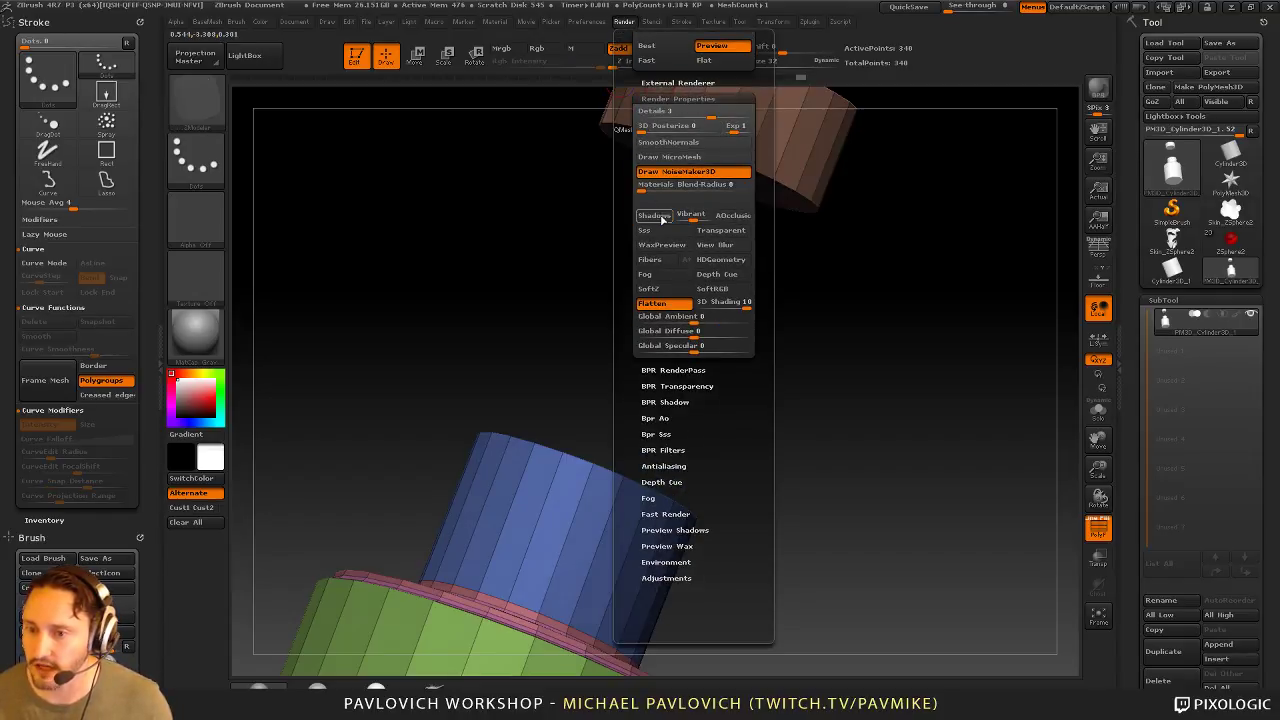
Step: Try QMesh on a single poly to pull one wedge of the top cap up to the floating cylinder
drag(760, 329, 829, 334)
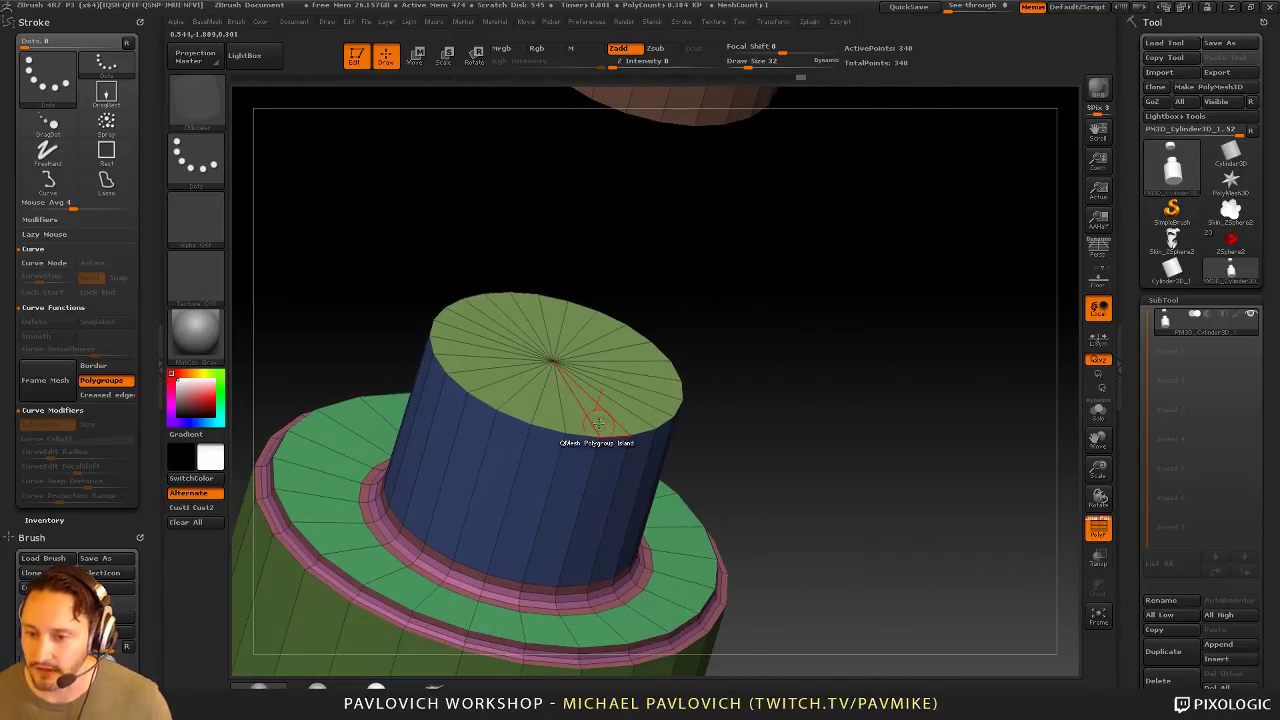
key(space)
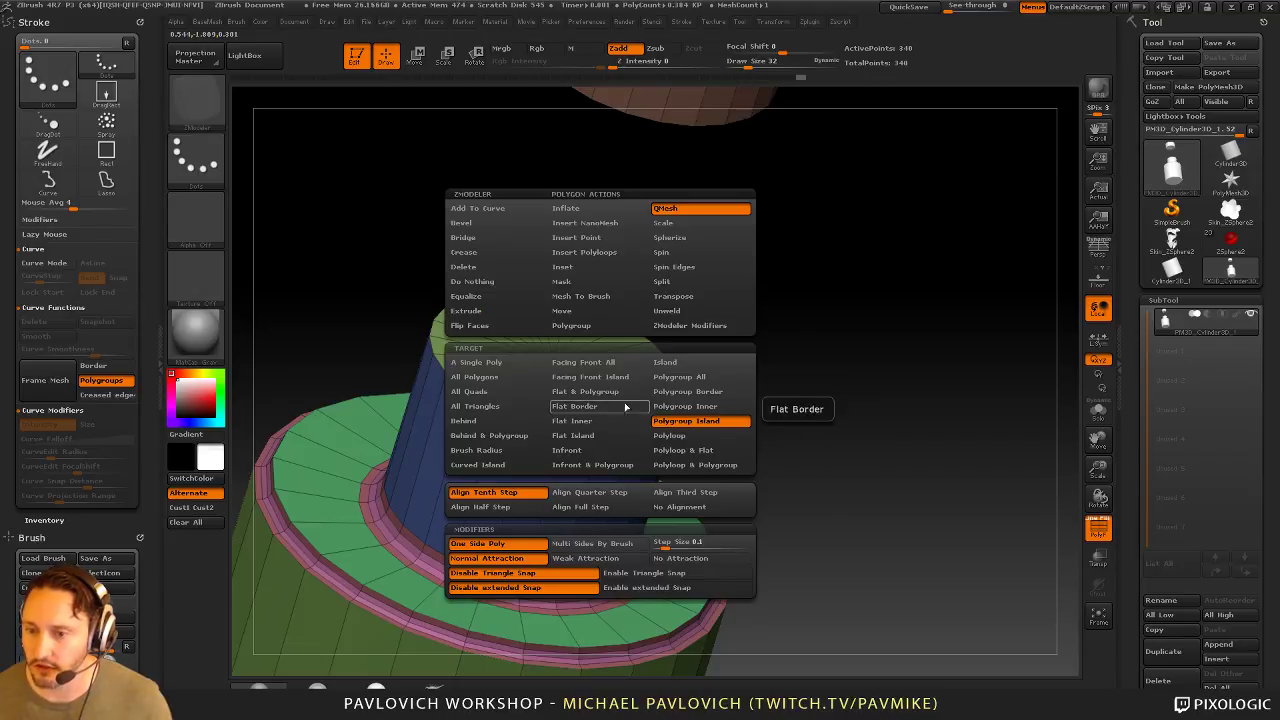
click(521, 363)
drag(612, 410, 778, 268)
key(ctrl+z)
drag(583, 468, 570, 234)
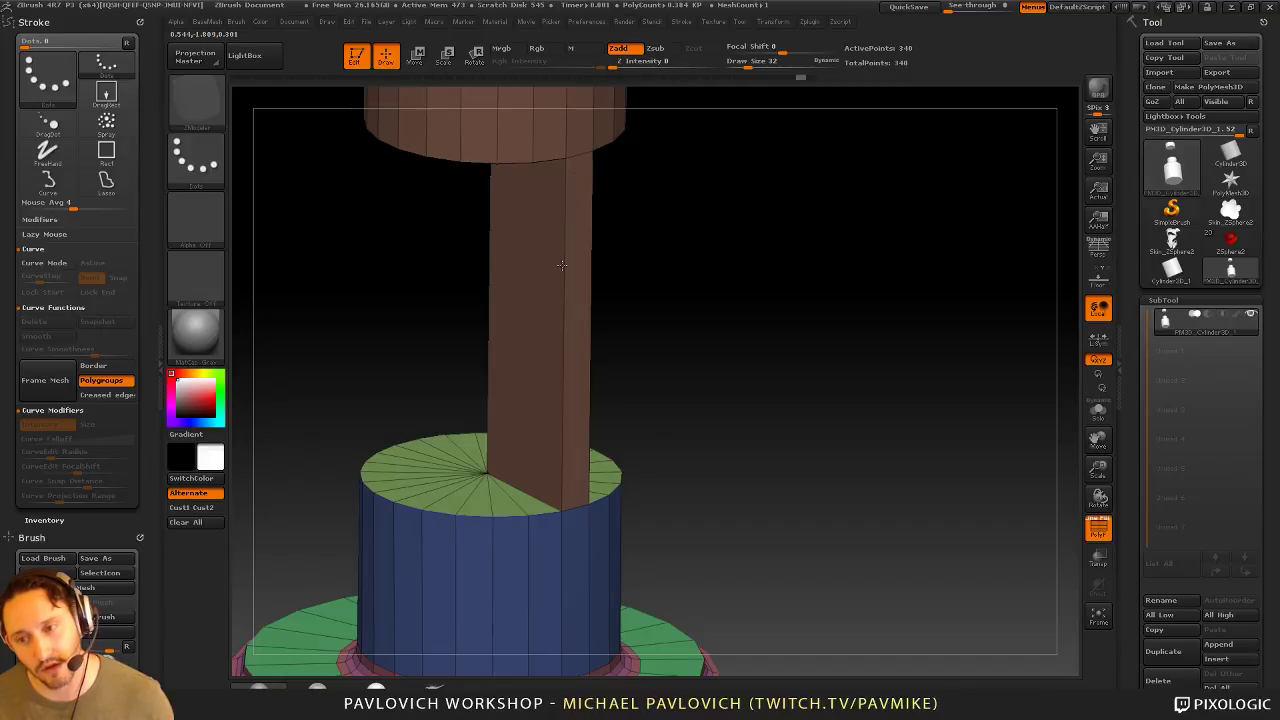
mouse_move(674, 229)
shift+mouse_down()
mouse_move(592, 142)
mouse_move(700, 200)
mouse_move(829, 209)
mouse_move(740, 236)
mouse_move(766, 286)
mouse_move(760, 266)
mouse_move(737, 266)
shift+mouse_up()
Step: Extrude several single wedges of the small cylinder's top cap up to the floating cylinder with ZModeler's polygon action Extrude
key(b)
key(s)
key(t)
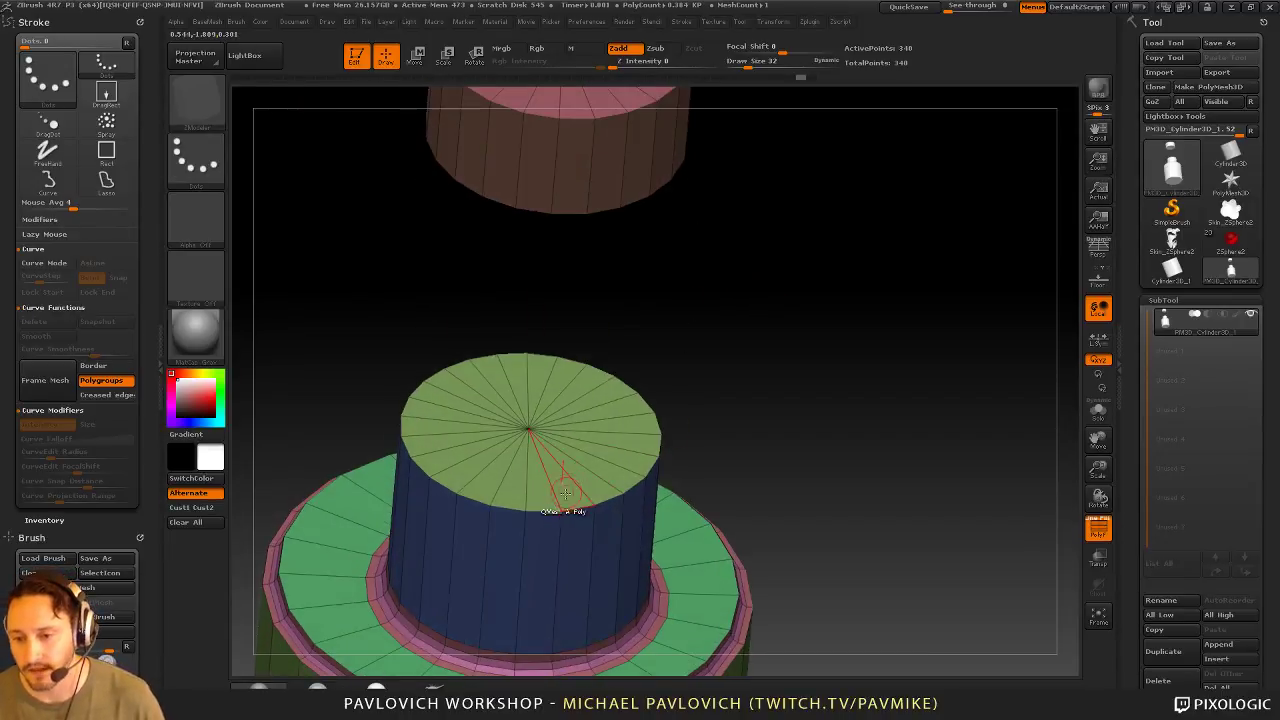
key(space)
click(433, 314)
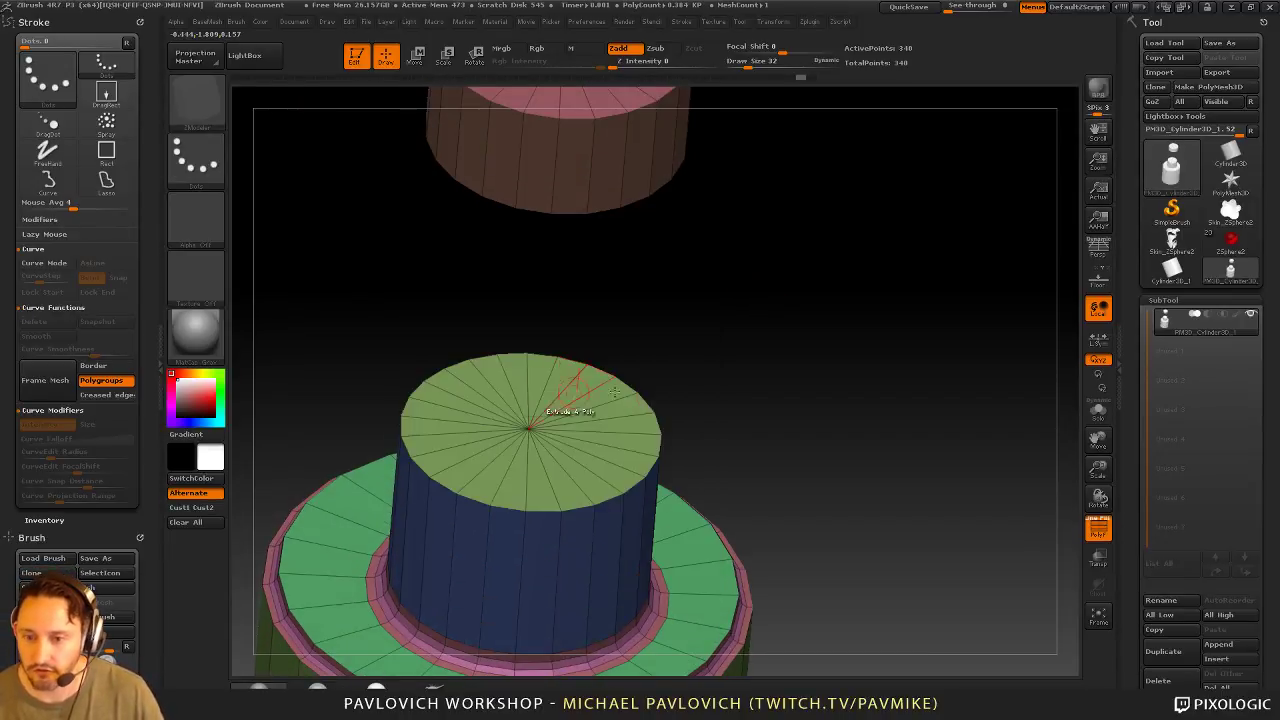
drag(565, 508, 682, 40)
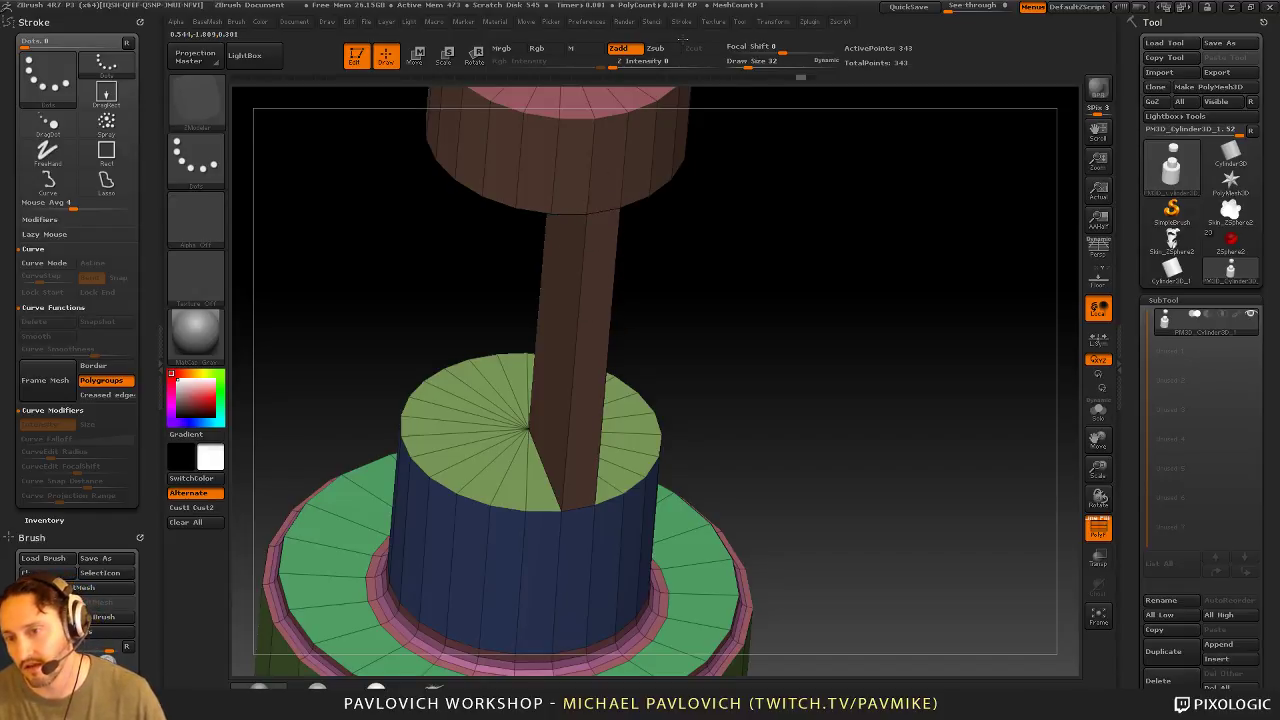
drag(842, 328, 728, 372)
click(659, 458)
click(692, 350)
drag(727, 184, 791, 220)
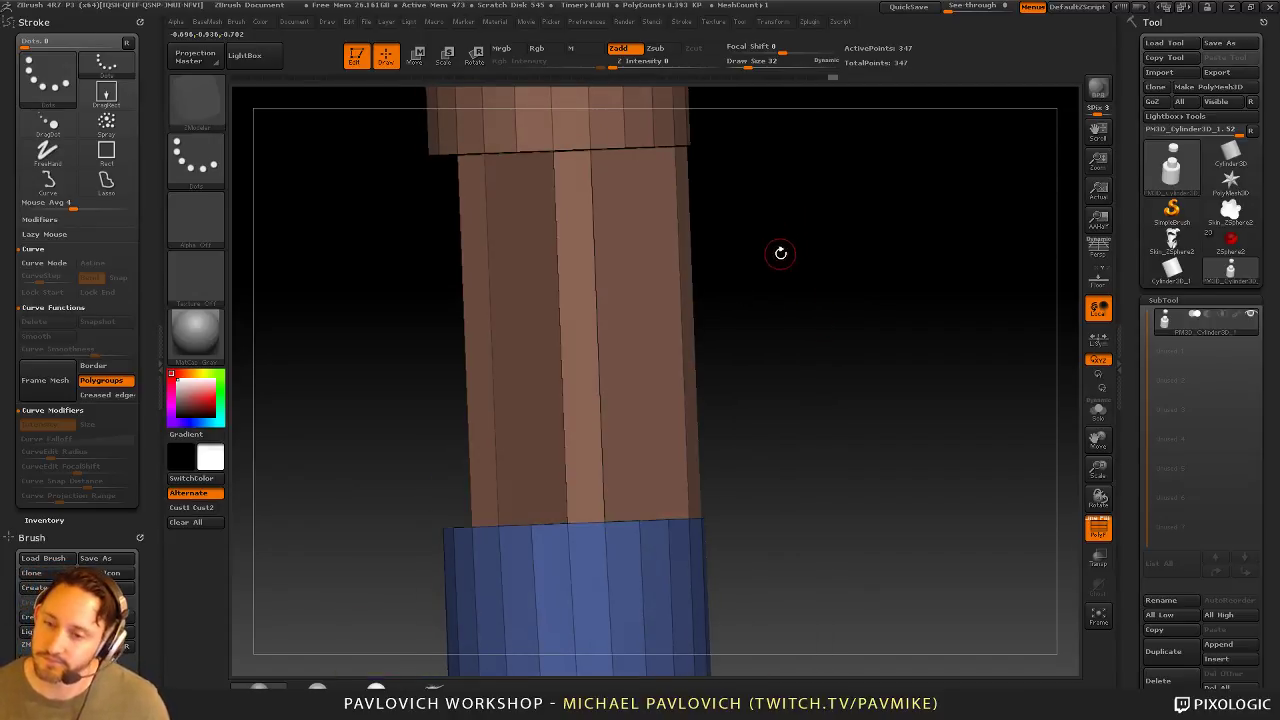
drag(779, 267, 909, 249)
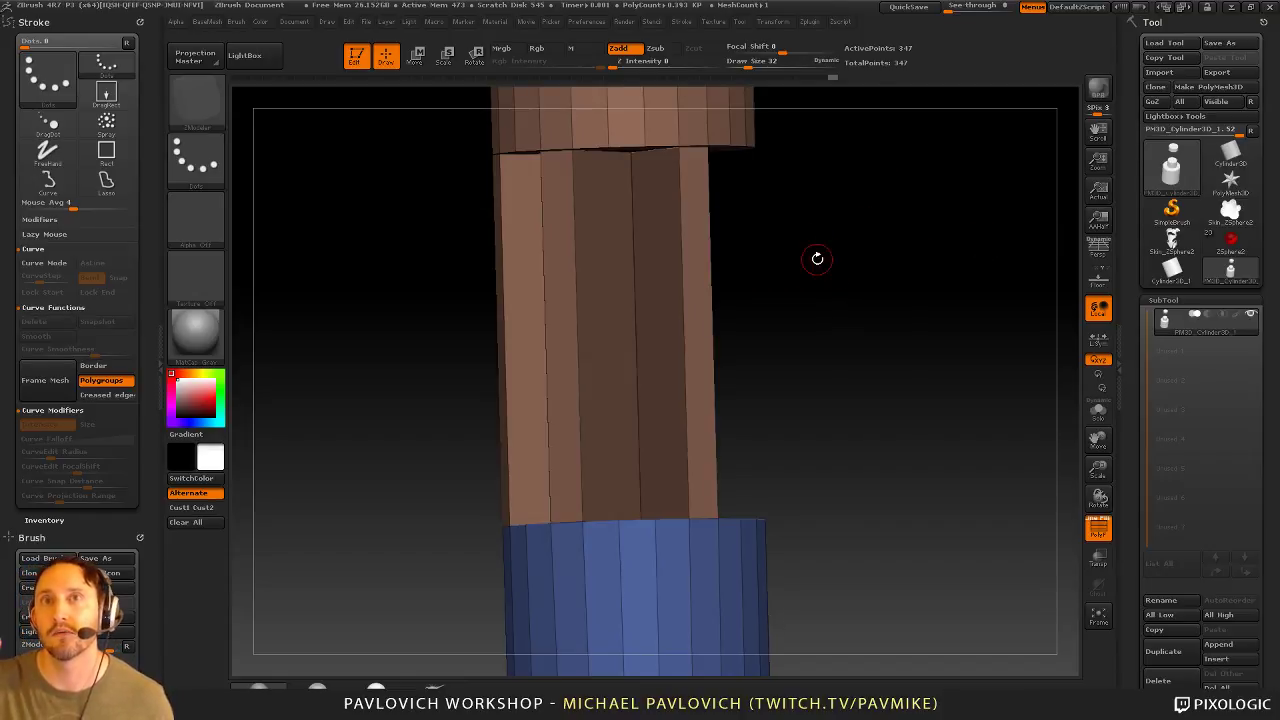
Step: Undo the single-wedge extrusions on the small cylinder's top cap
drag(875, 293, 903, 346)
key(ctrl+z)
key(ctrl+z)
key(ctrl+z)
key(ctrl+z)
Step: Mark alternating wedges on the small cylinder's top cap and extrude them together partway upward
alt+drag(828, 315, 762, 398)
alt+click(620, 505)
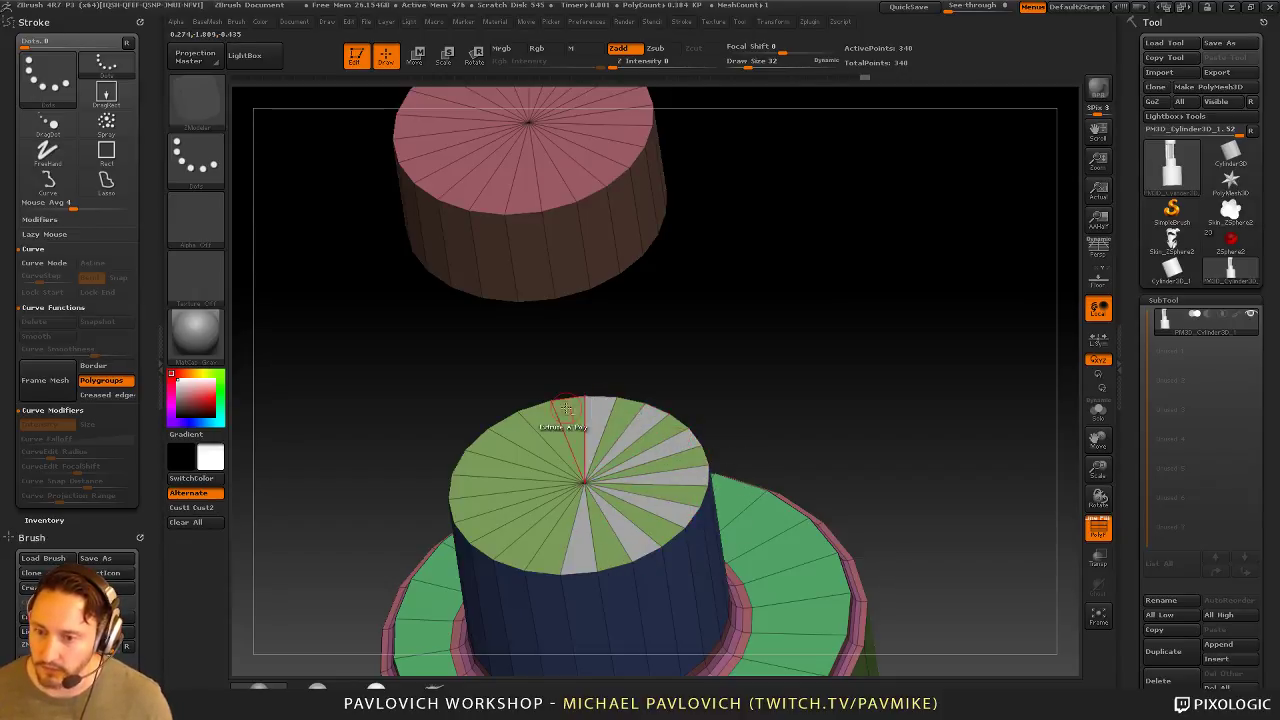
drag(586, 380, 709, 349)
drag(634, 387, 640, 110)
shift+drag(800, 280, 802, 453)
Step: Mask all but the tops of the extruded wedges and move them up to the floating cylinder's lower edge
ctrl+drag(406, 309, 766, 411)
ctrl+click(863, 376)
alt+drag(763, 312, 772, 373)
key(w)
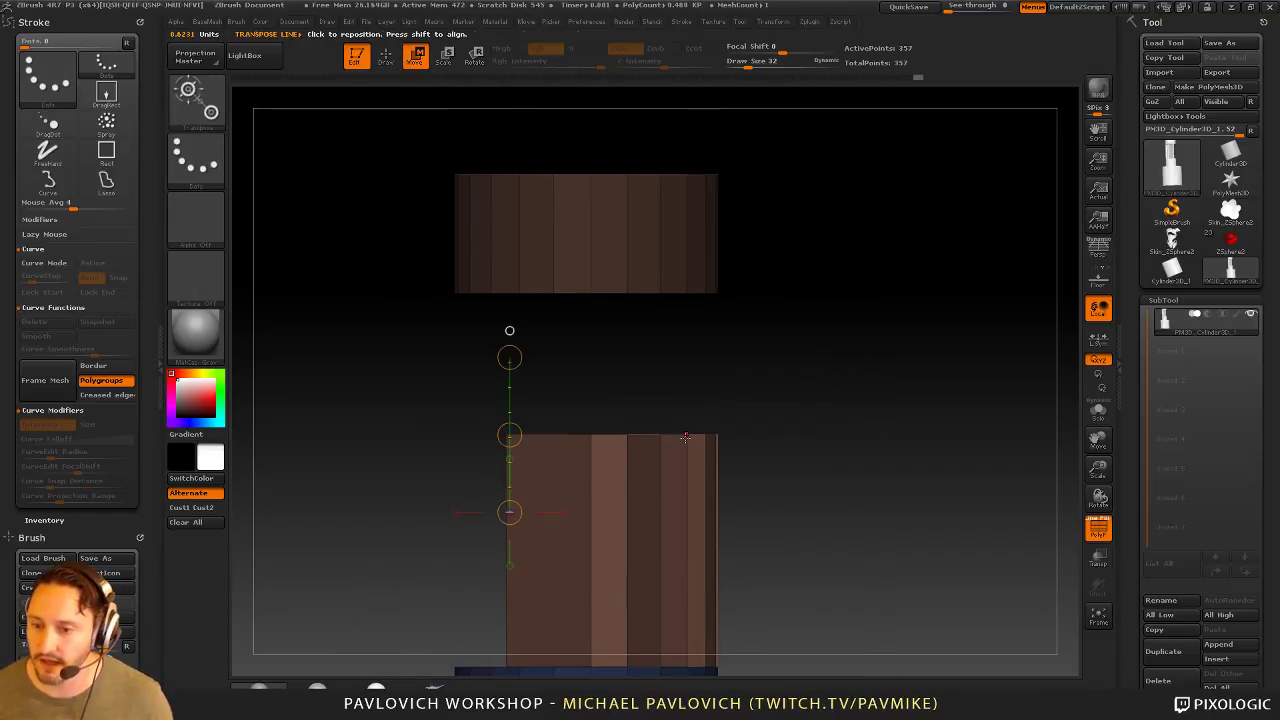
click(687, 436)
drag(689, 357, 692, 217)
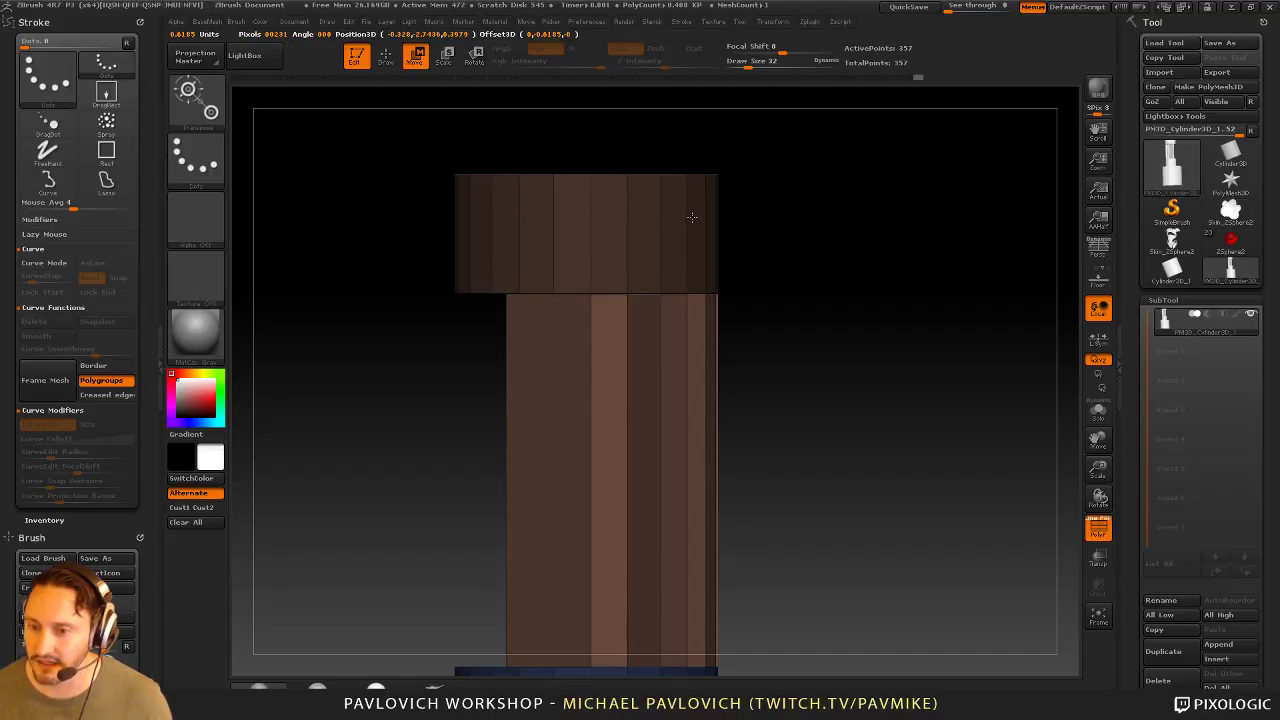
Step: Fine-tune the wedge tops with the Move transpose line to close the remaining gap below the floating cylinder
alt+drag(786, 234, 848, 307)
drag(730, 504, 730, 514)
drag(661, 350, 666, 237)
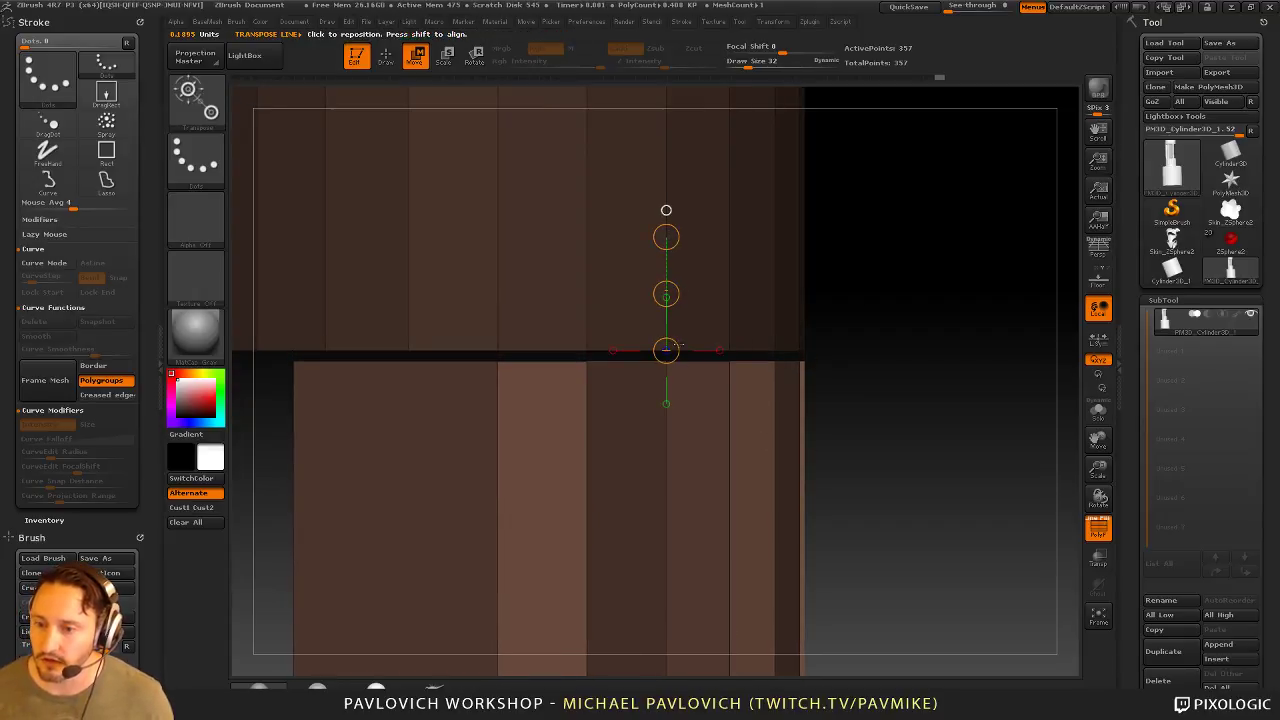
alt+drag(852, 305, 900, 329)
mouse_move(634, 374)
mouse_down()
mouse_move(629, 300)
mouse_move(649, 457)
mouse_move(560, 378)
mouse_move(942, 262)
mouse_move(652, 336)
mouse_move(640, 260)
mouse_up()
mouse_move(714, 374)
mouse_down()
mouse_move(741, 372)
mouse_move(760, 172)
mouse_move(760, 195)
mouse_move(719, 241)
mouse_move(727, 360)
mouse_up()
drag(716, 203, 717, 205)
drag(721, 339, 722, 348)
mouse_move(716, 204)
mouse_down()
mouse_move(726, 356)
mouse_move(722, 345)
mouse_up()
key(q)
mouse_move(940, 323)
mouse_down()
mouse_move(923, 289)
mouse_move(941, 240)
mouse_move(863, 306)
mouse_move(815, 290)
mouse_up()
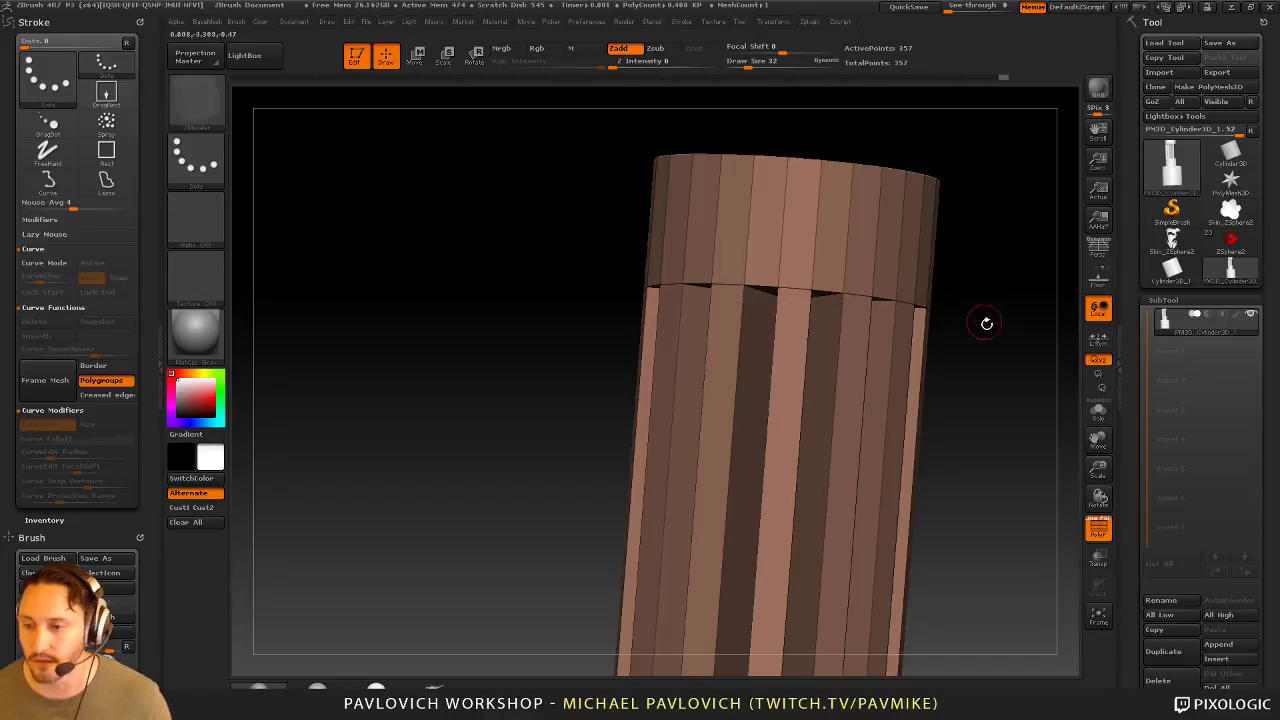
drag(986, 323, 946, 316)
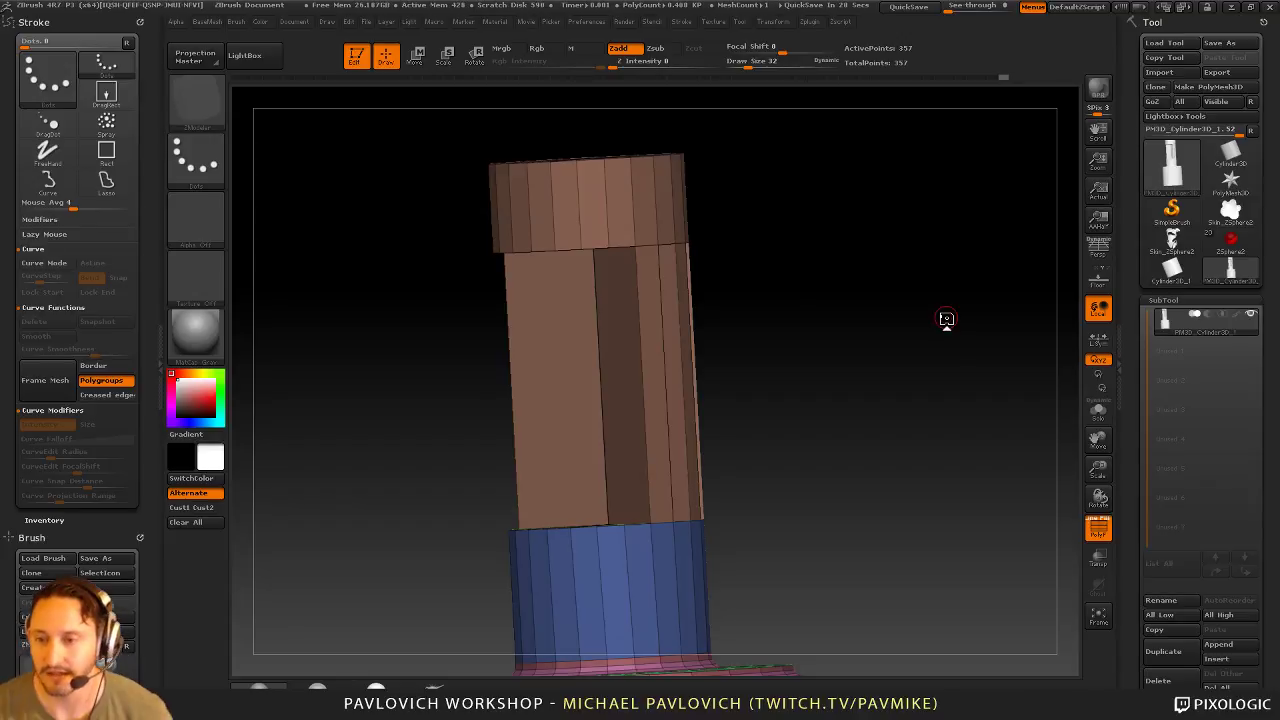
Step: Undo the wedge-top moves, the masking and the extrusion of the alternating wedges
drag(881, 232, 870, 255)
ctrl+click(868, 241)
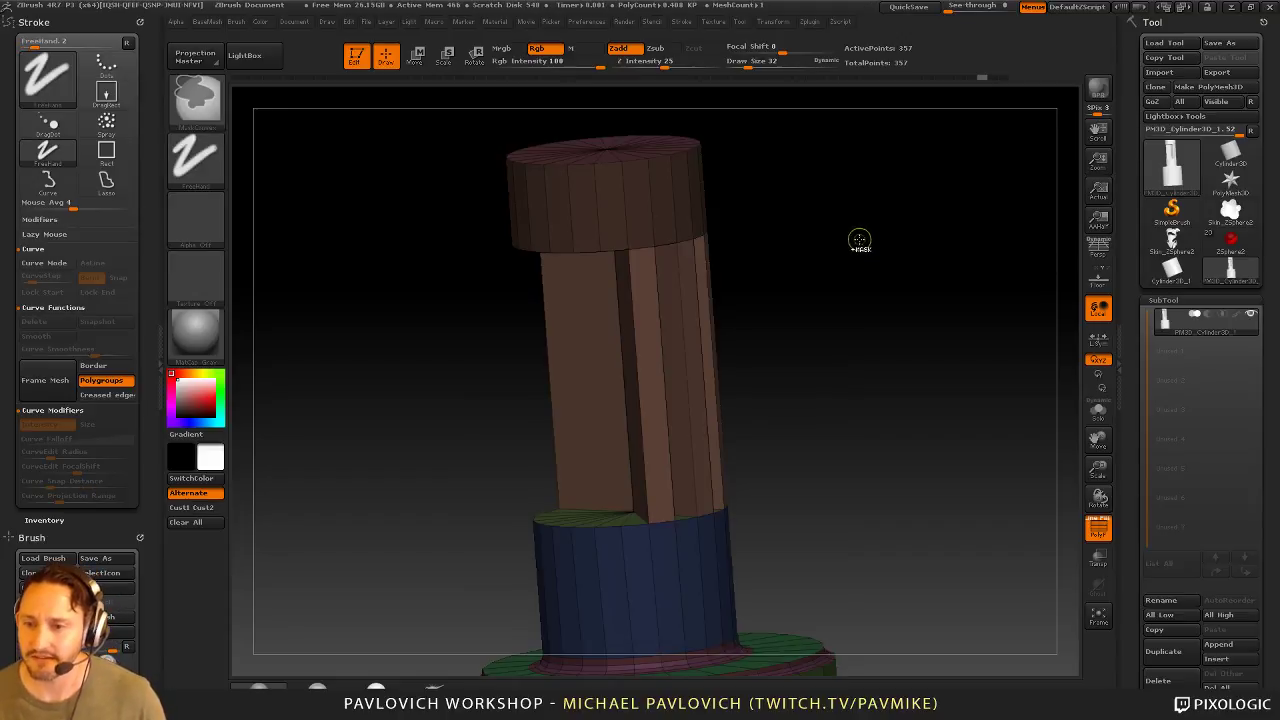
key(ctrl+z)
key(ctrl+z)
key(ctrl+z)
key(ctrl+z)
key(ctrl+z)
key(ctrl+z)
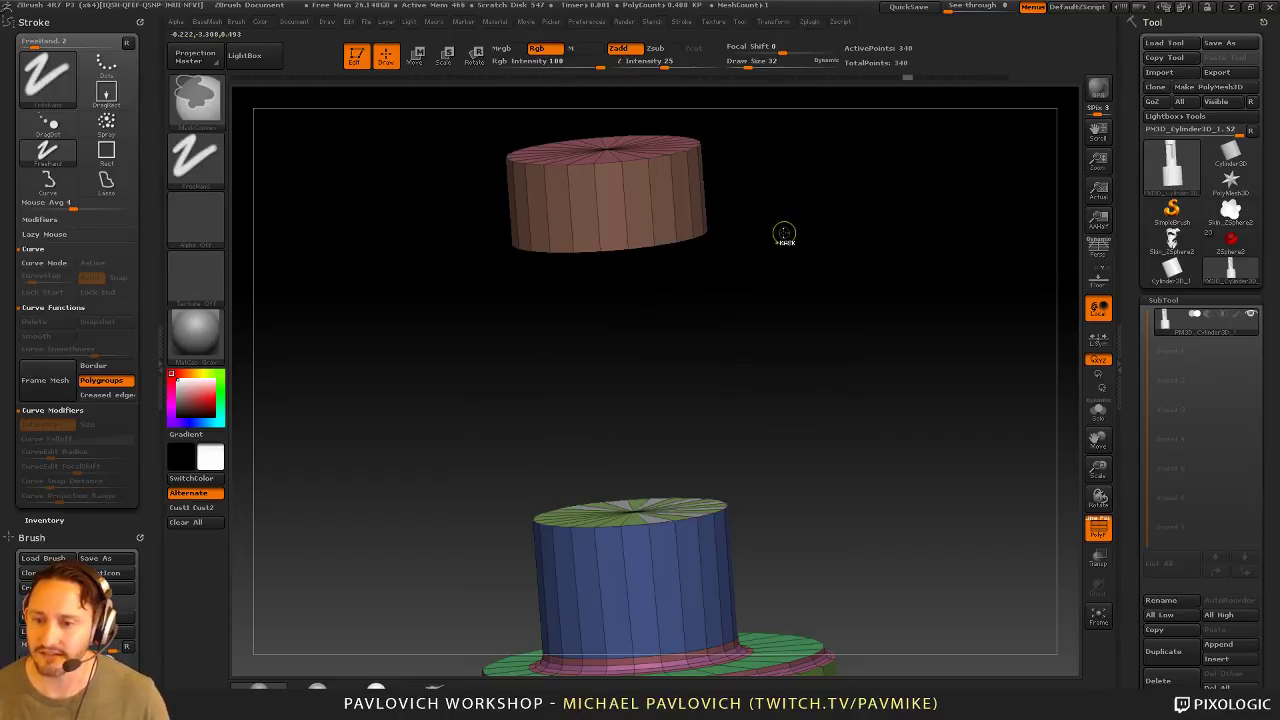
Step: Mark every wedge of the small cylinder's top cap as one temporary polygroup and set ZModeler's polygon action to QMesh
drag(793, 248, 797, 207)
mouse_move(796, 251)
mouse_down()
mouse_move(757, 257)
mouse_move(809, 363)
mouse_move(828, 370)
mouse_move(837, 300)
mouse_move(854, 323)
mouse_up()
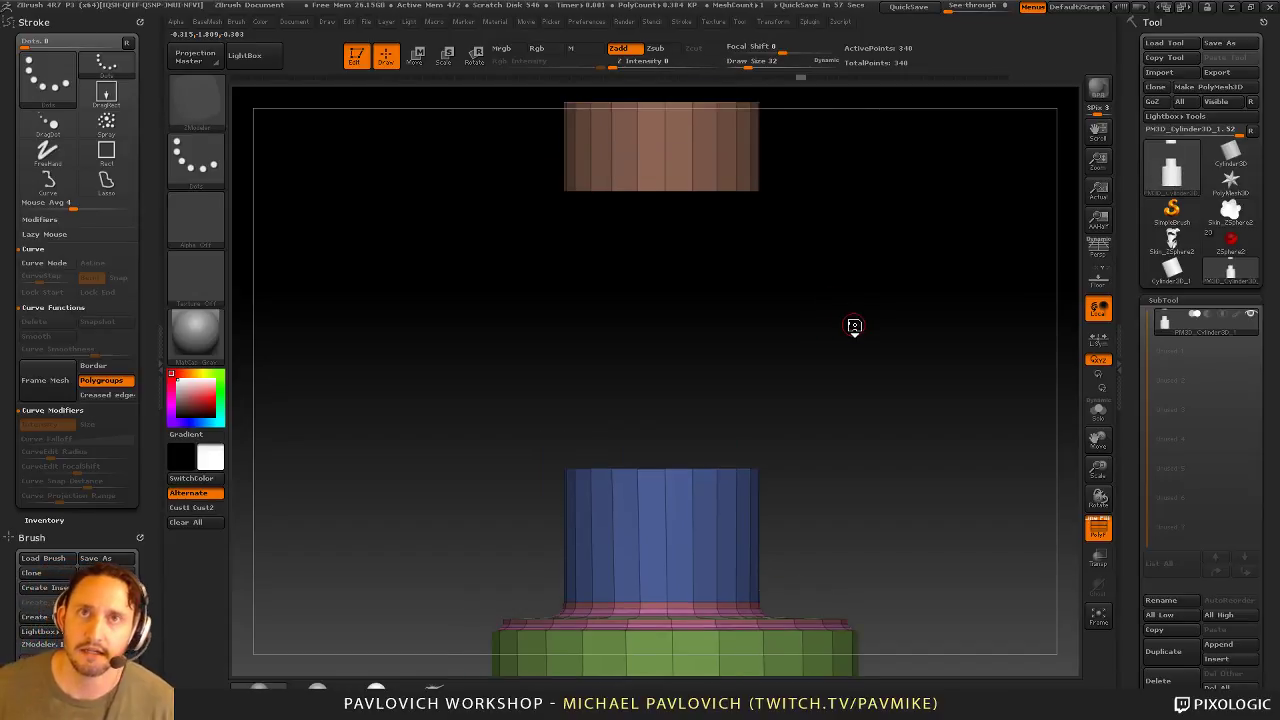
alt+drag(679, 267, 675, 299)
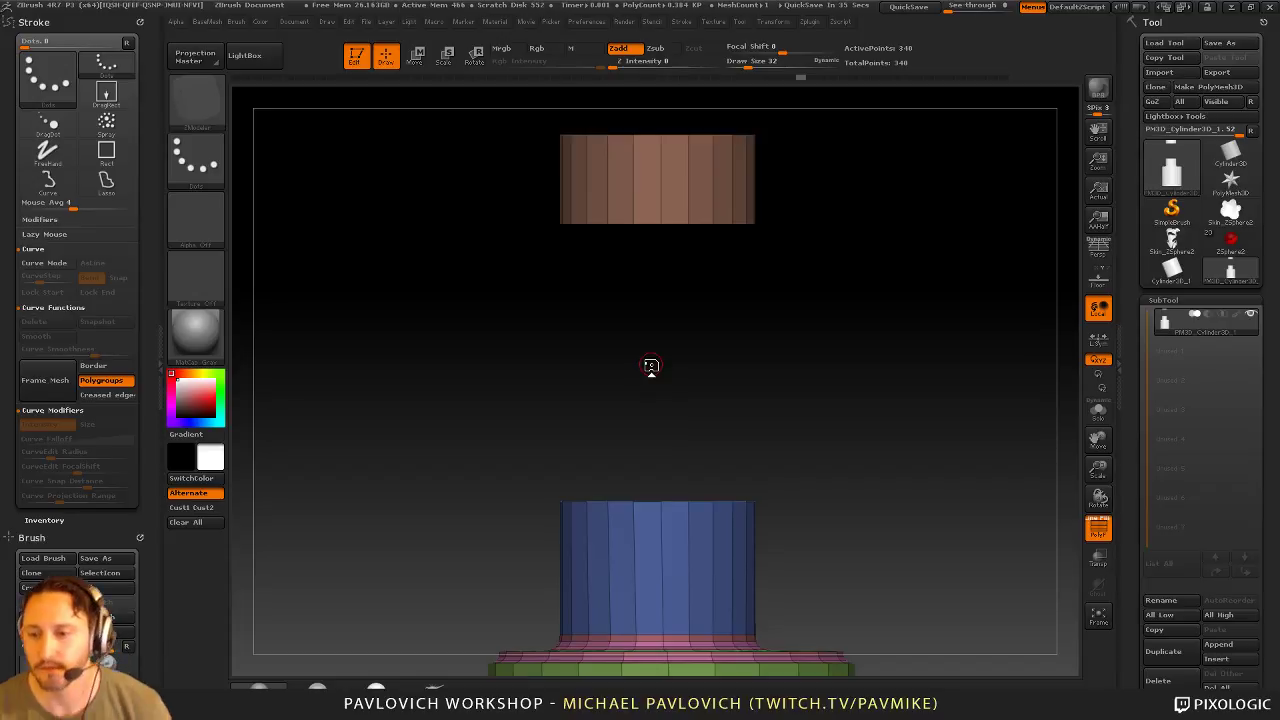
drag(833, 353, 714, 428)
mouse_move(670, 518)
alt+mouse_down()
mouse_move(745, 501)
mouse_move(760, 448)
mouse_move(625, 448)
mouse_move(610, 520)
mouse_move(786, 463)
mouse_move(788, 440)
alt+mouse_up()
drag(708, 527, 762, 368)
key(ctrl+z)
drag(880, 351, 786, 449)
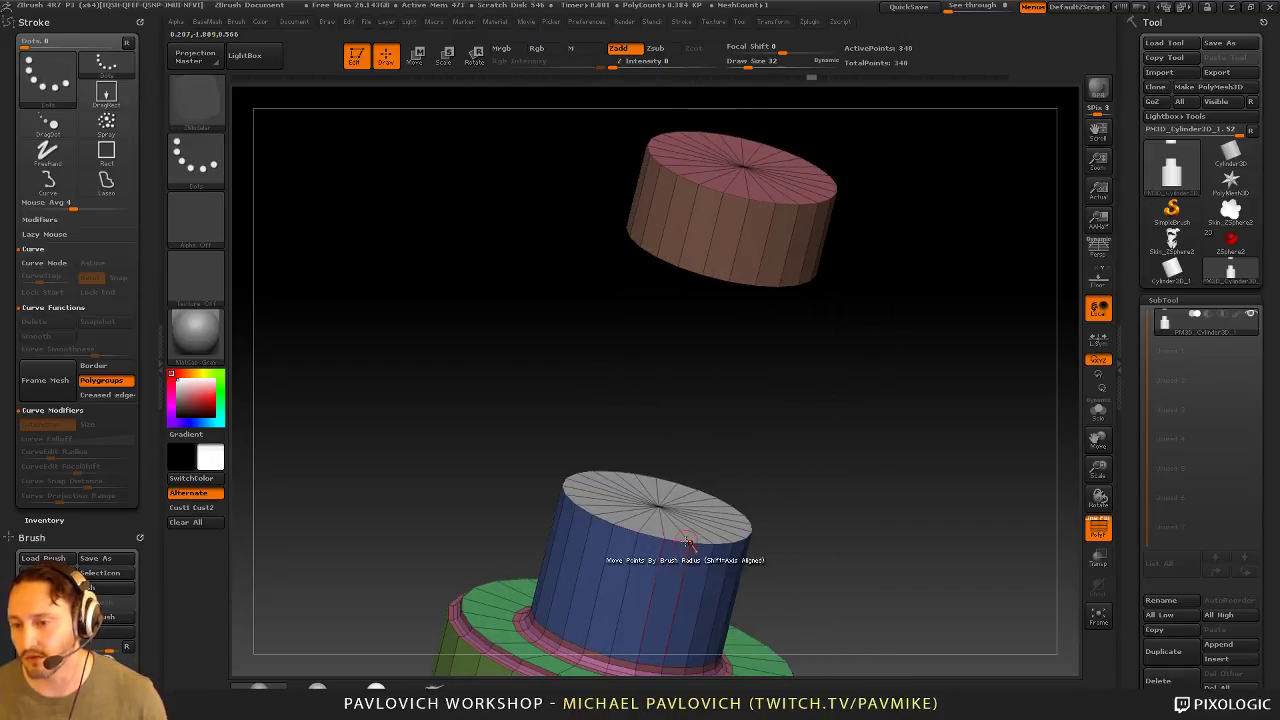
key(space)
click(790, 212)
click(695, 532)
Step: Try pulling the marked cap up to fuse with the floating cylinder using QMesh, and undo it
drag(695, 532, 765, 330)
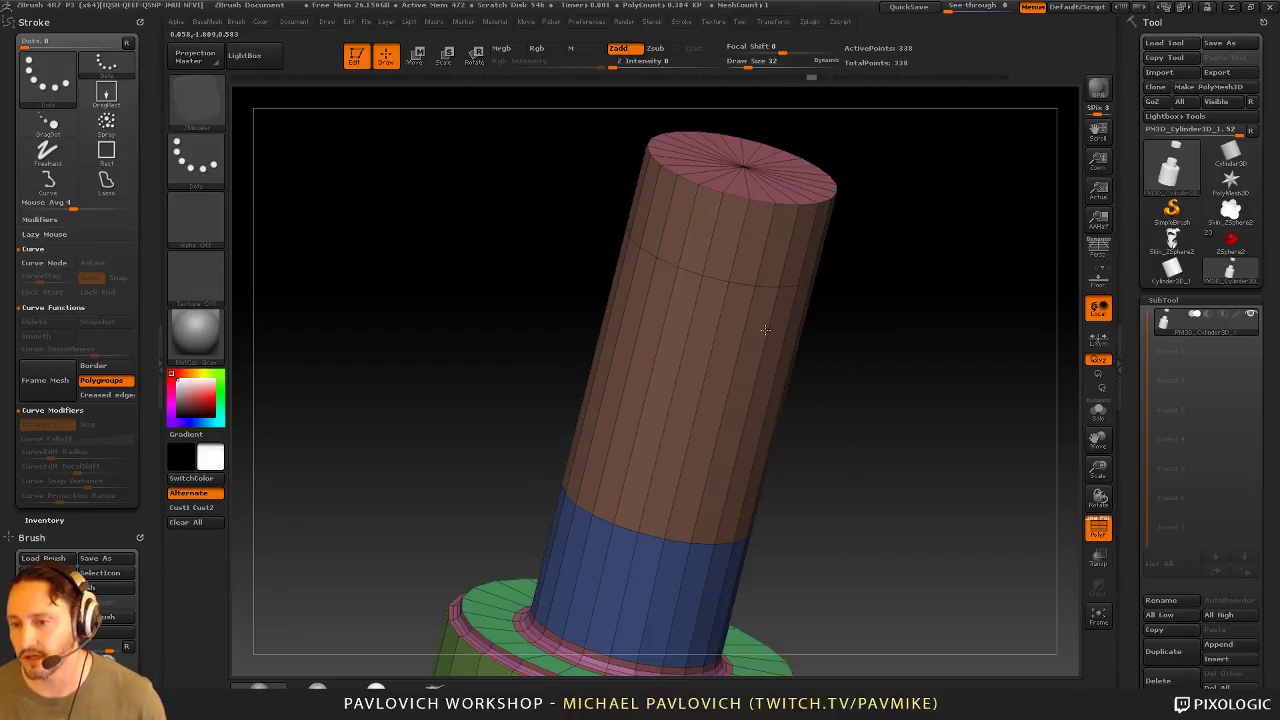
drag(744, 392, 773, 312)
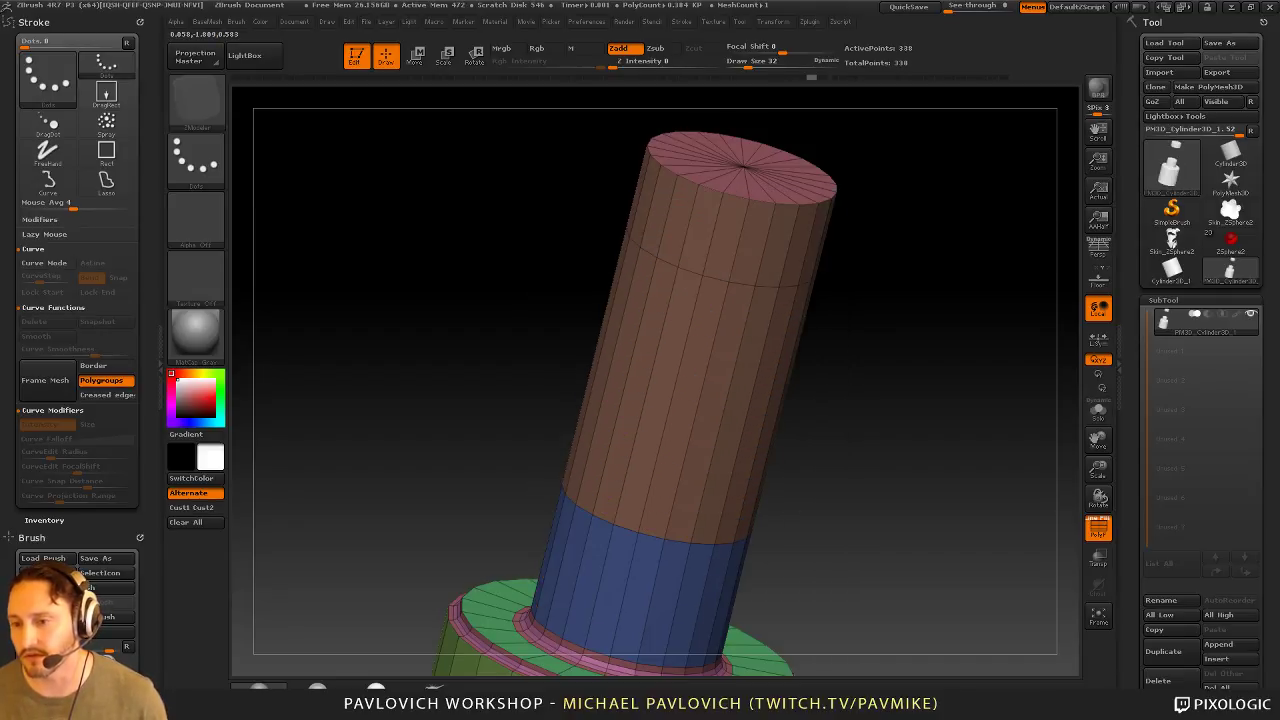
key(ctrl+z)
key(ctrl+z)
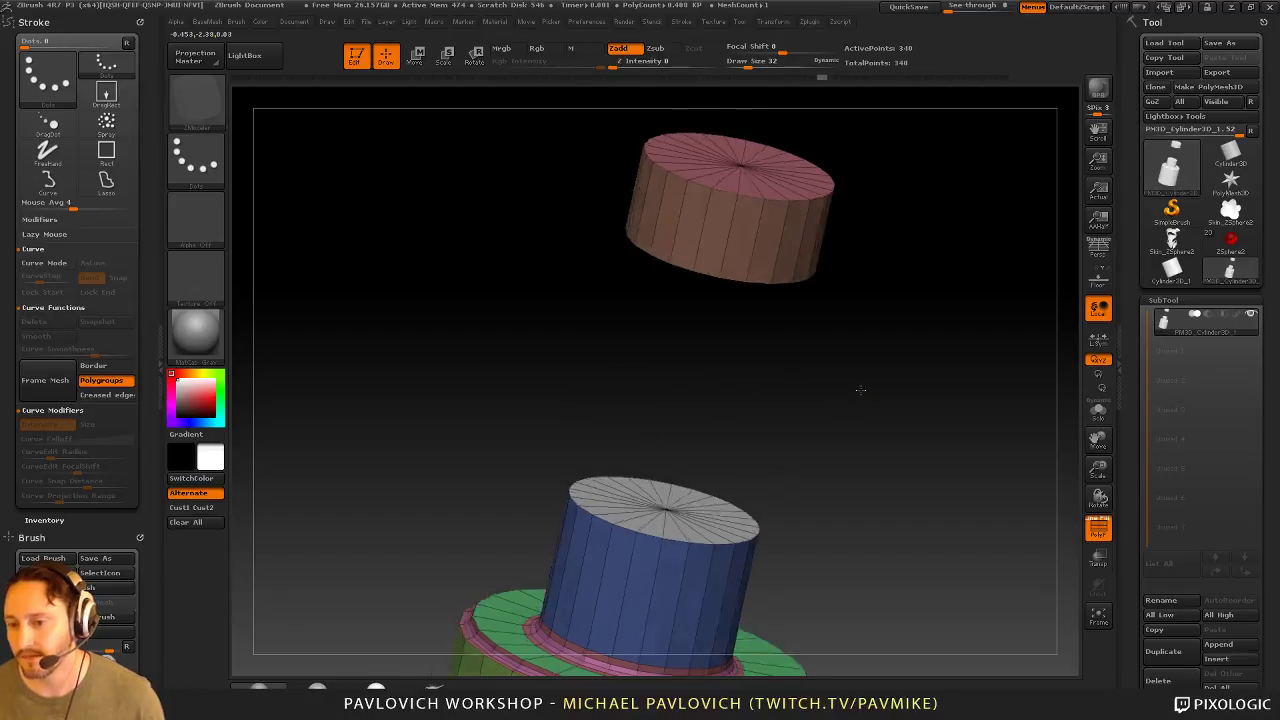
key(ctrl+shift+z)
key(ctrl+shift+z)
key(ctrl+shift+z)
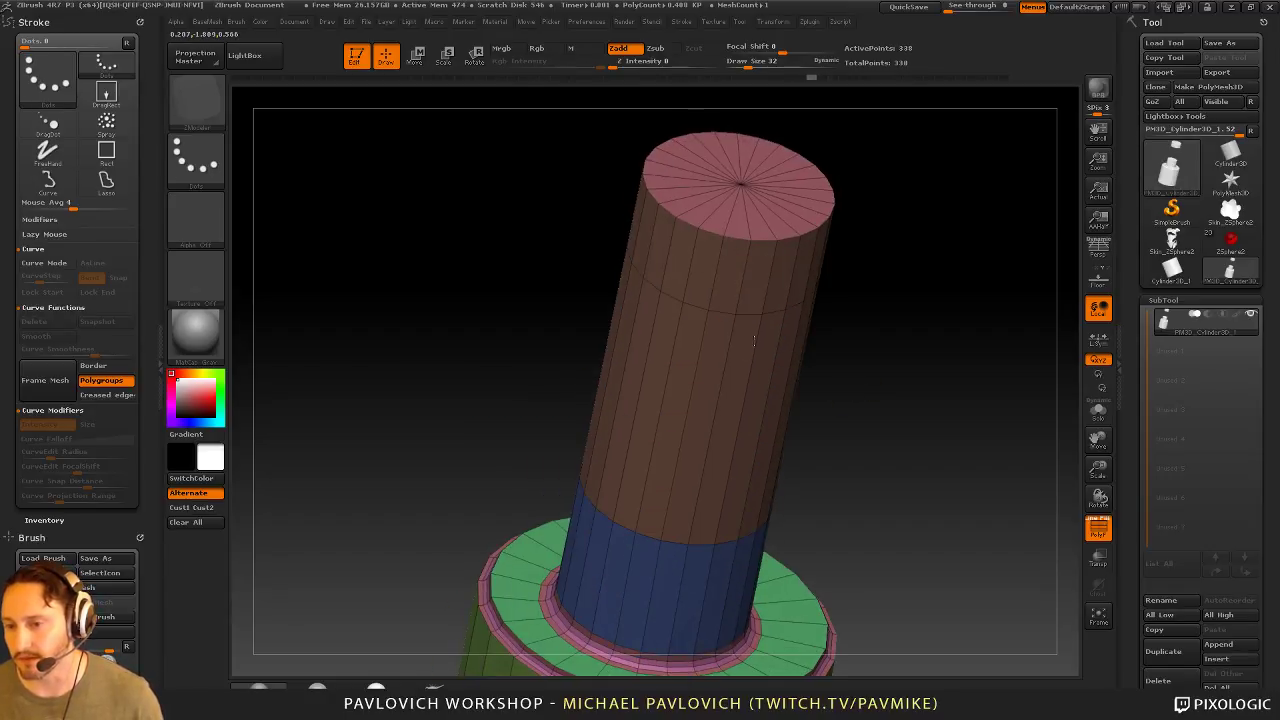
drag(741, 383, 755, 305)
drag(871, 394, 860, 366)
key(ctrl+z)
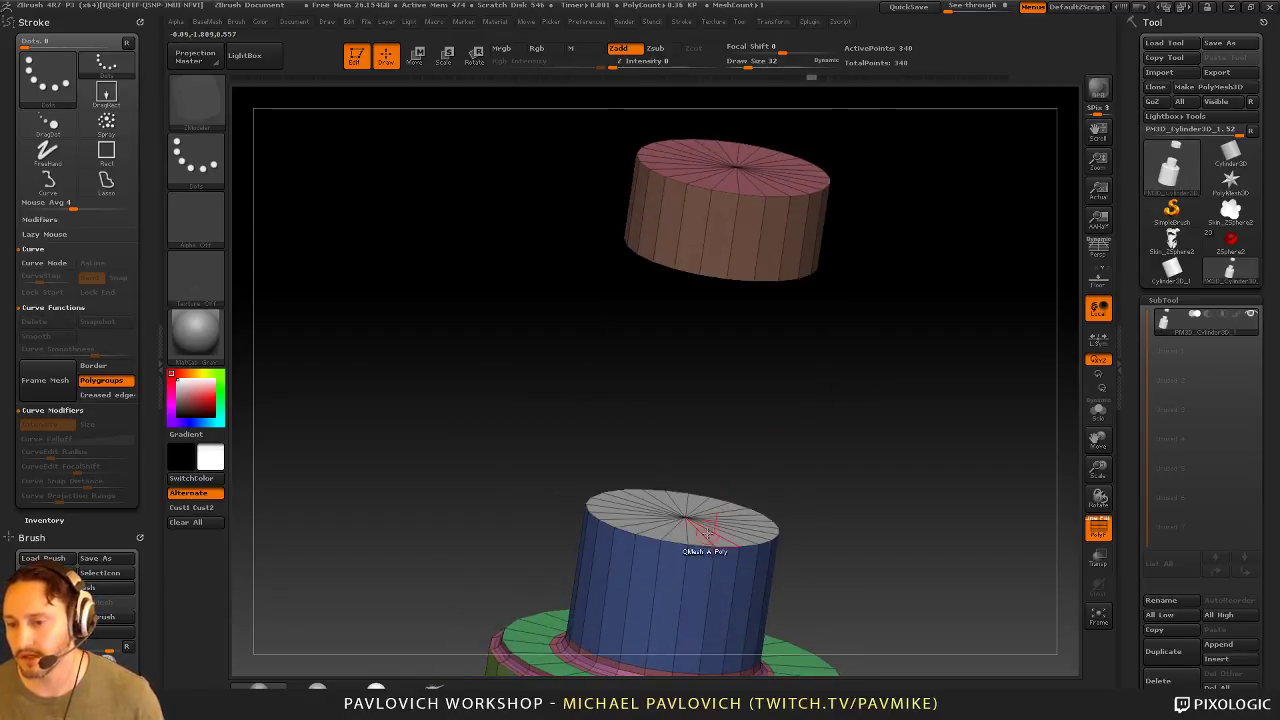
Step: Extrude the marked cap partway up with QMesh and move its masked-off top to the floating cylinder's lower edge
drag(708, 530, 711, 412)
shift+drag(868, 384, 603, 474)
ctrl+click(875, 398)
key(w)
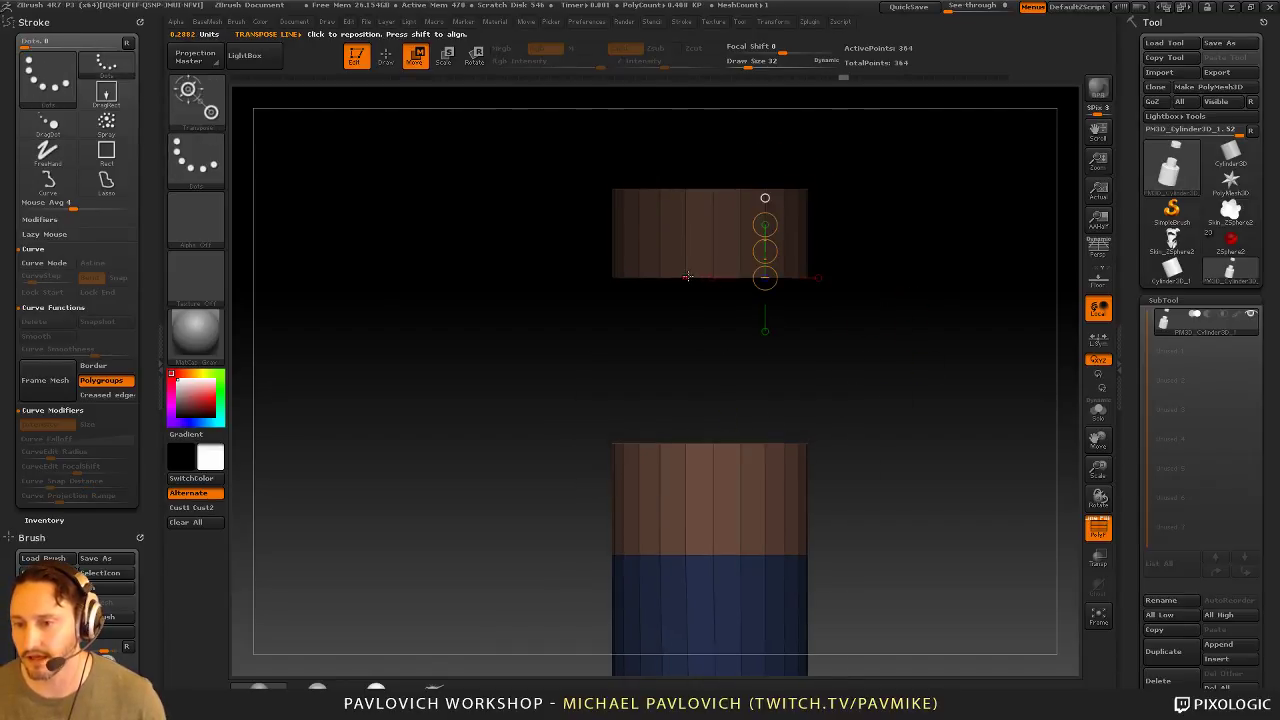
mouse_move(688, 276)
shift+mouse_down()
mouse_move(686, 376)
mouse_move(697, 296)
shift+mouse_up()
drag(686, 376, 715, 272)
drag(686, 376, 692, 282)
key(q)
Step: Split the topmost cylinder piece into its own subtool and move it slightly above the extended shaft
mouse_move(880, 290)
mouse_down()
mouse_move(903, 266)
mouse_move(894, 306)
mouse_move(950, 274)
mouse_move(892, 290)
mouse_up()
ctrl+shift+drag(437, 186, 700, 266)
key(space)
click(886, 371)
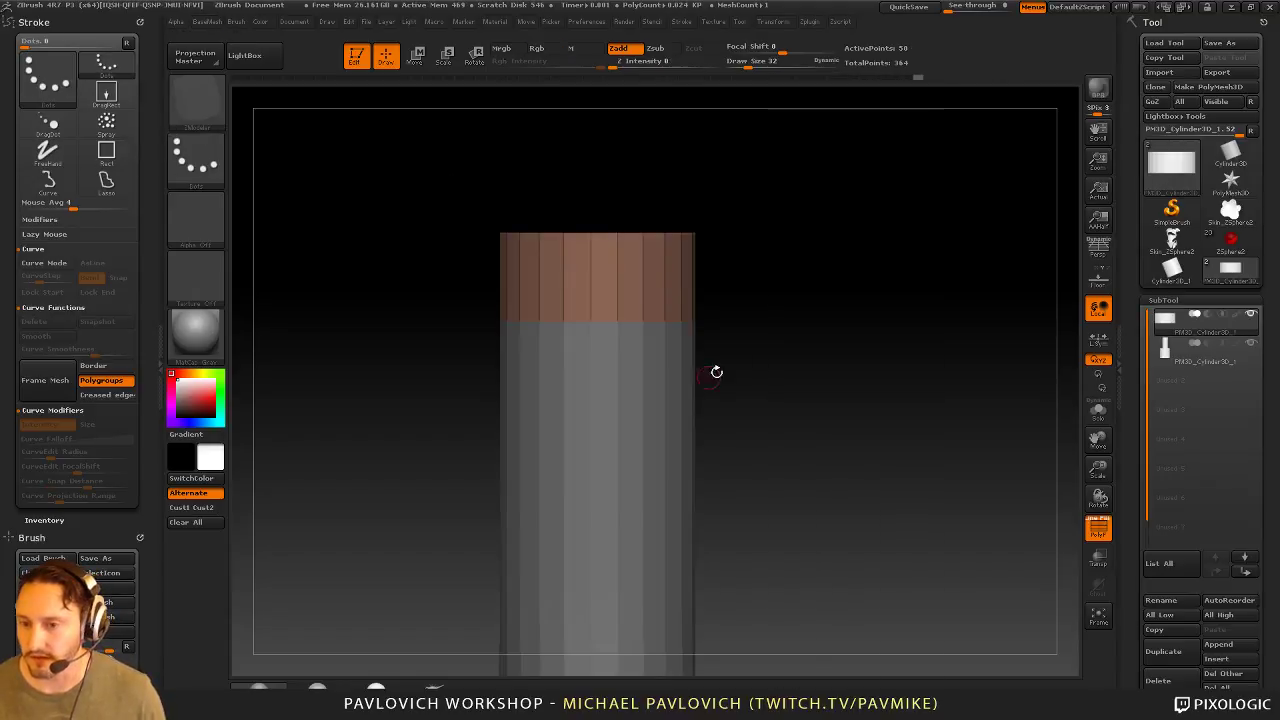
key(w)
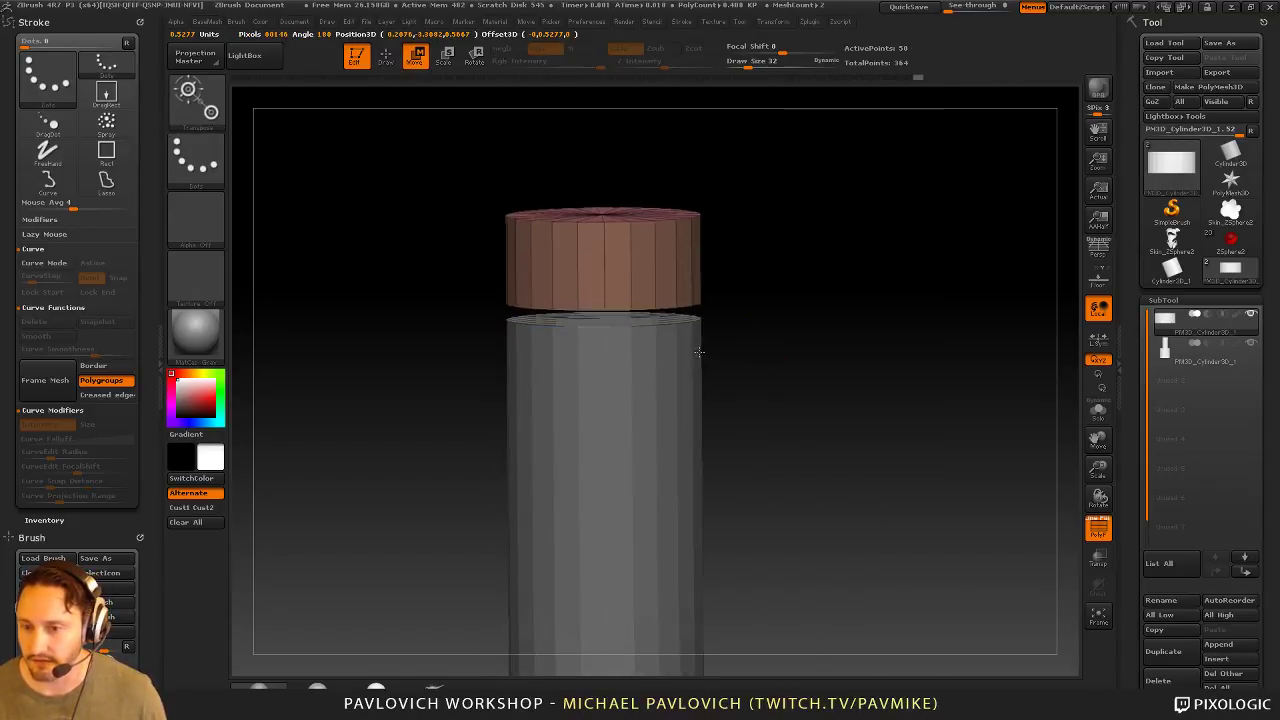